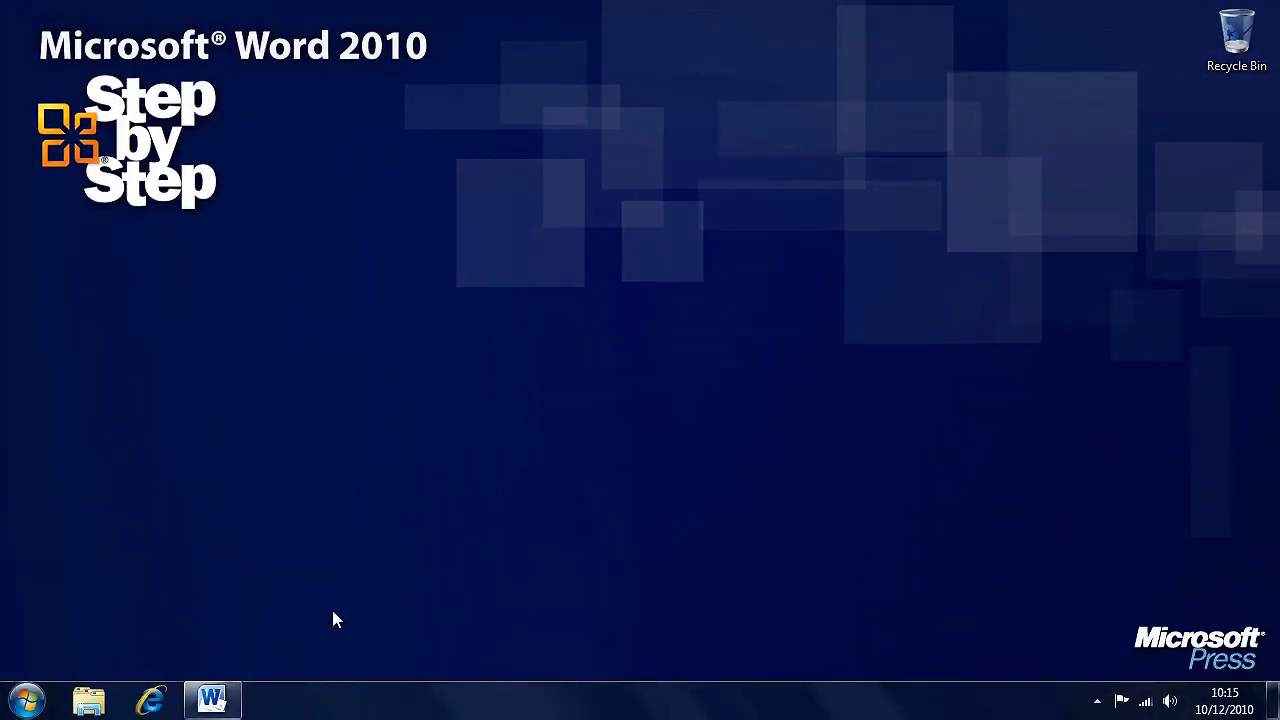
{"action": "left_click", "coordinate": [218, 700]}
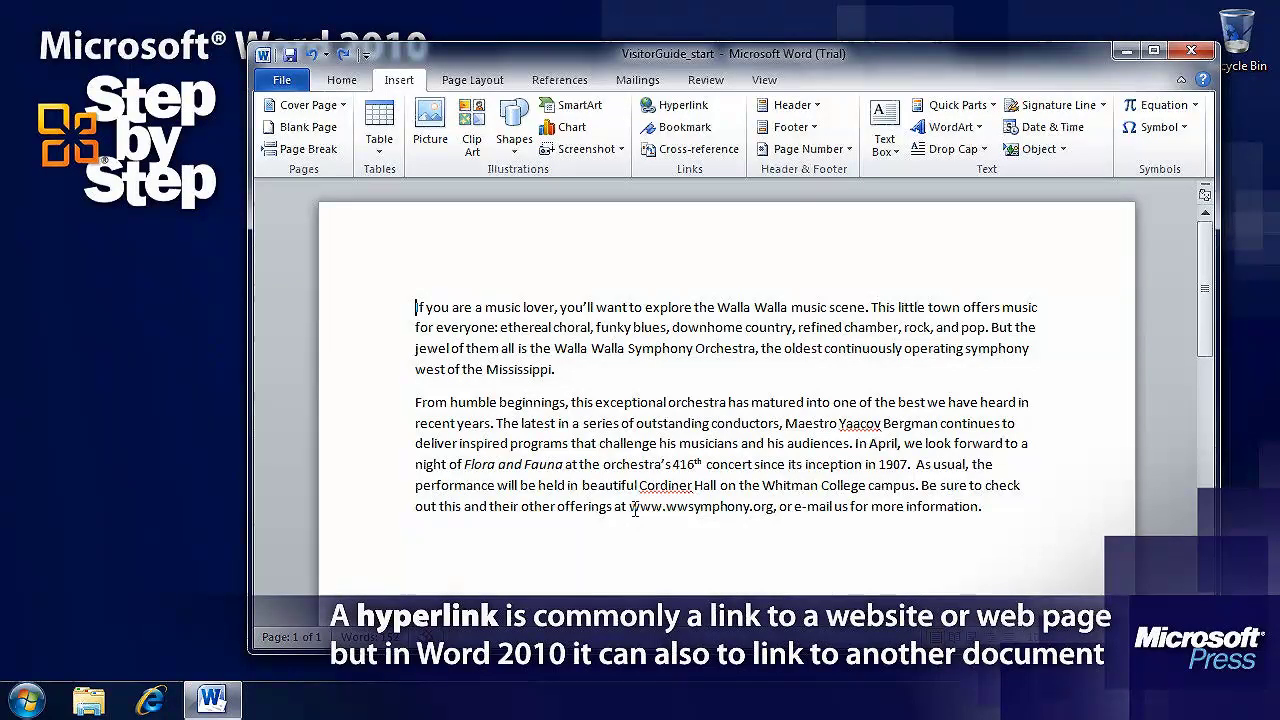
{"action": "left_click_drag", "start_coordinate": [629, 506], "coordinate": [772, 507]}
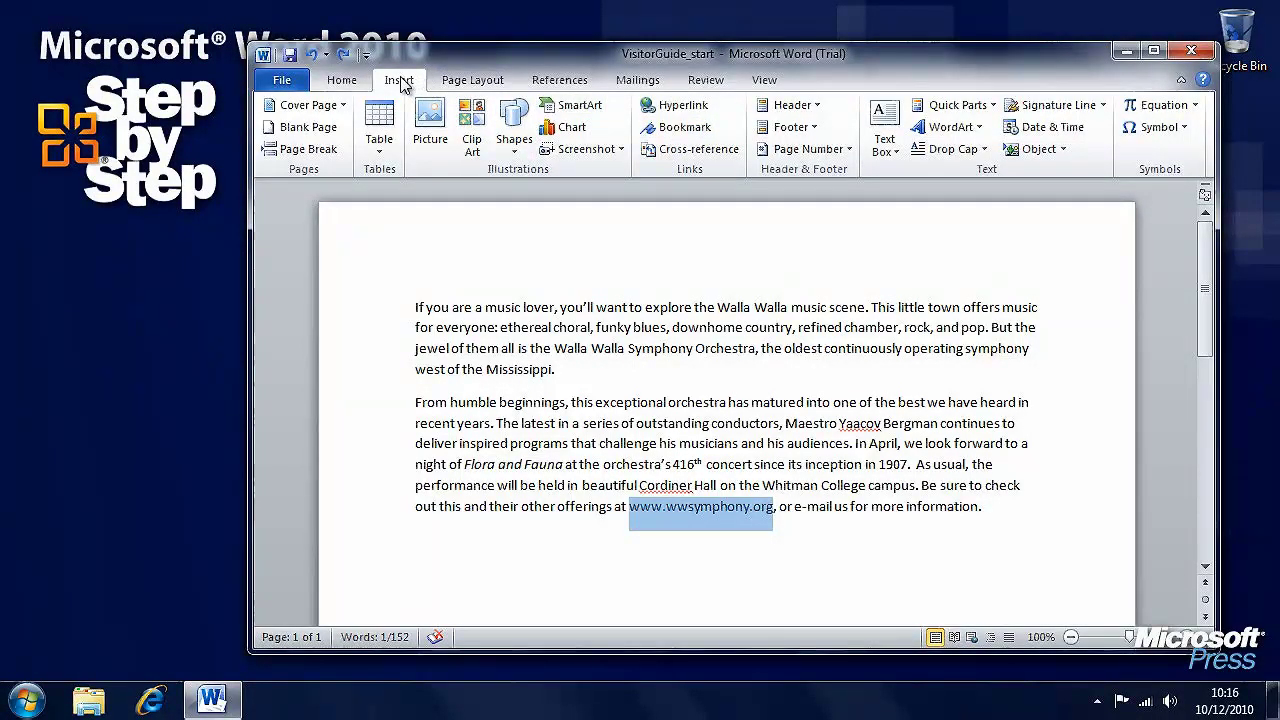
{"action": "left_click", "coordinate": [700, 109]}
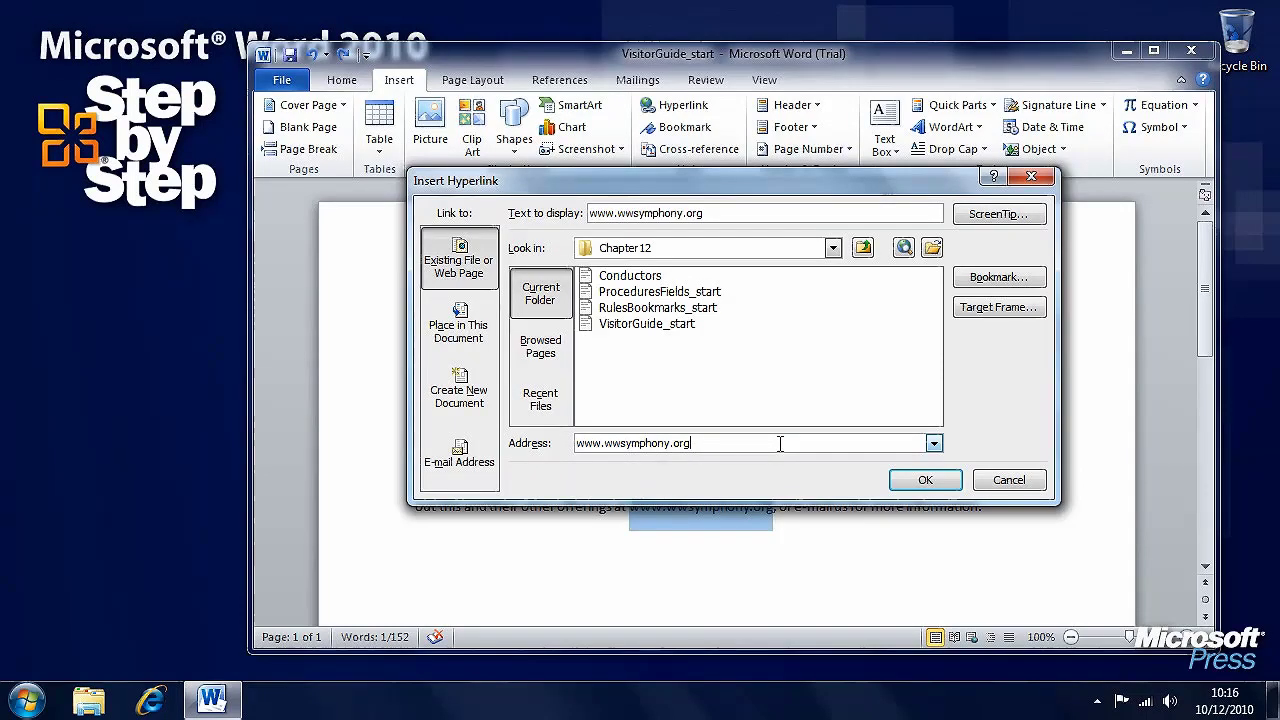
{"action": "left_click_drag", "start_coordinate": [780, 443], "coordinate": [554, 440]}
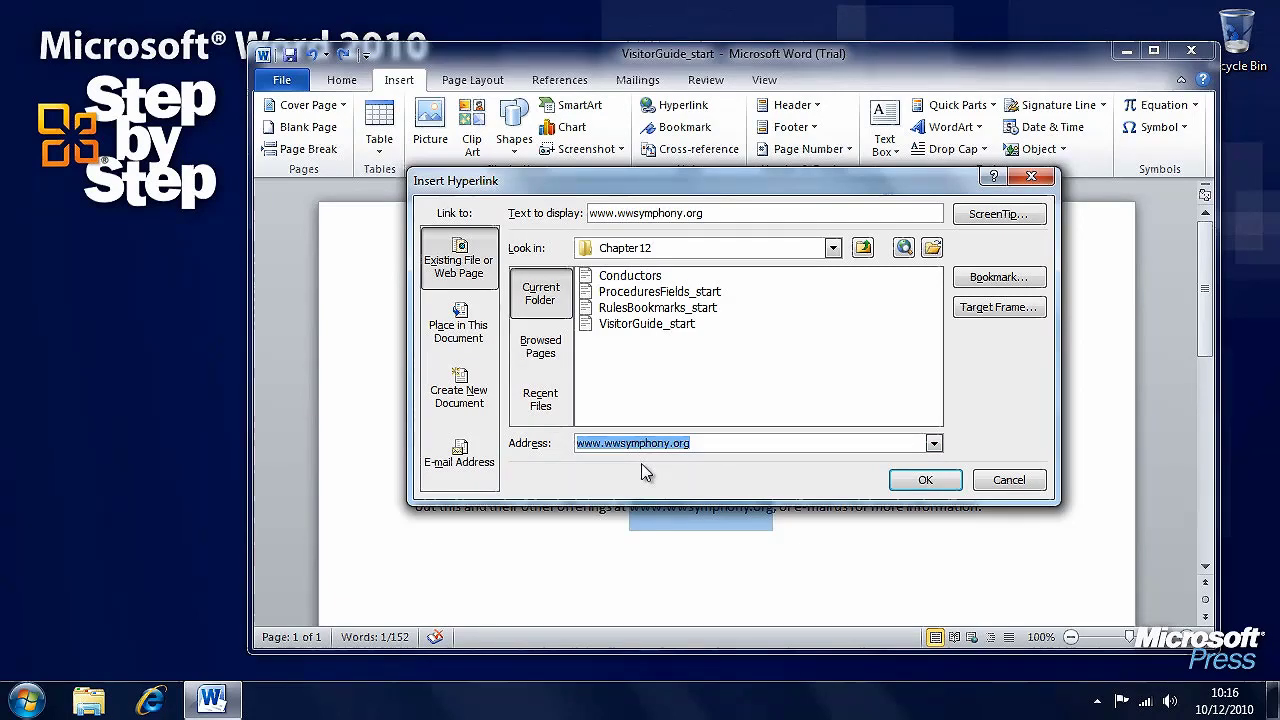
{"action": "left_click", "coordinate": [622, 445]}
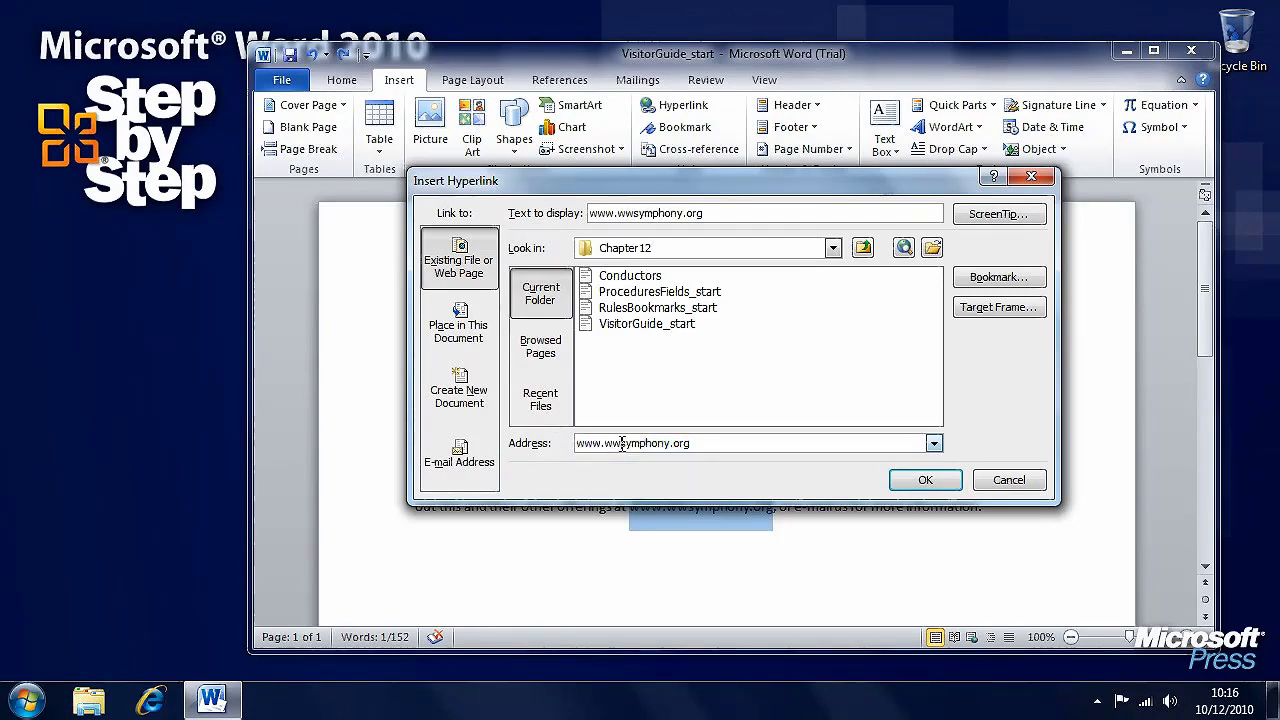
{"action": "key", "text": "BackSpace"}
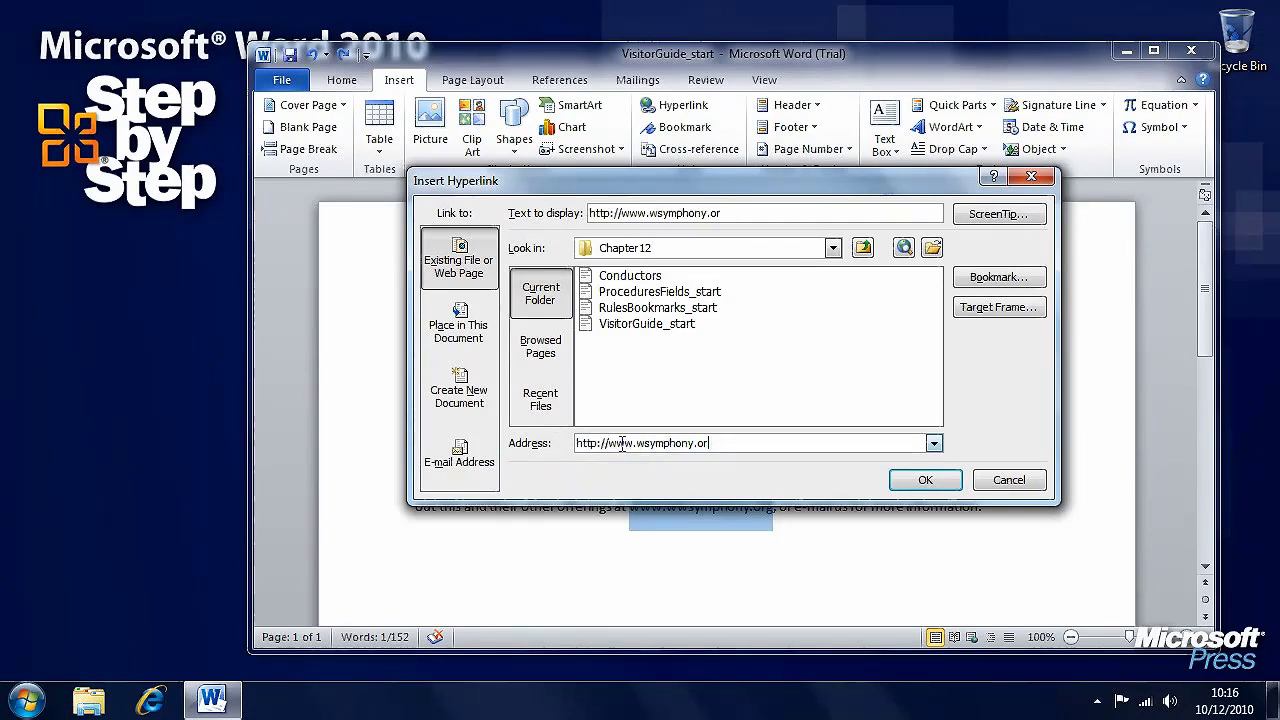
{"action": "type", "text": "g"}
{"action": "key", "text": "BackSpace"}
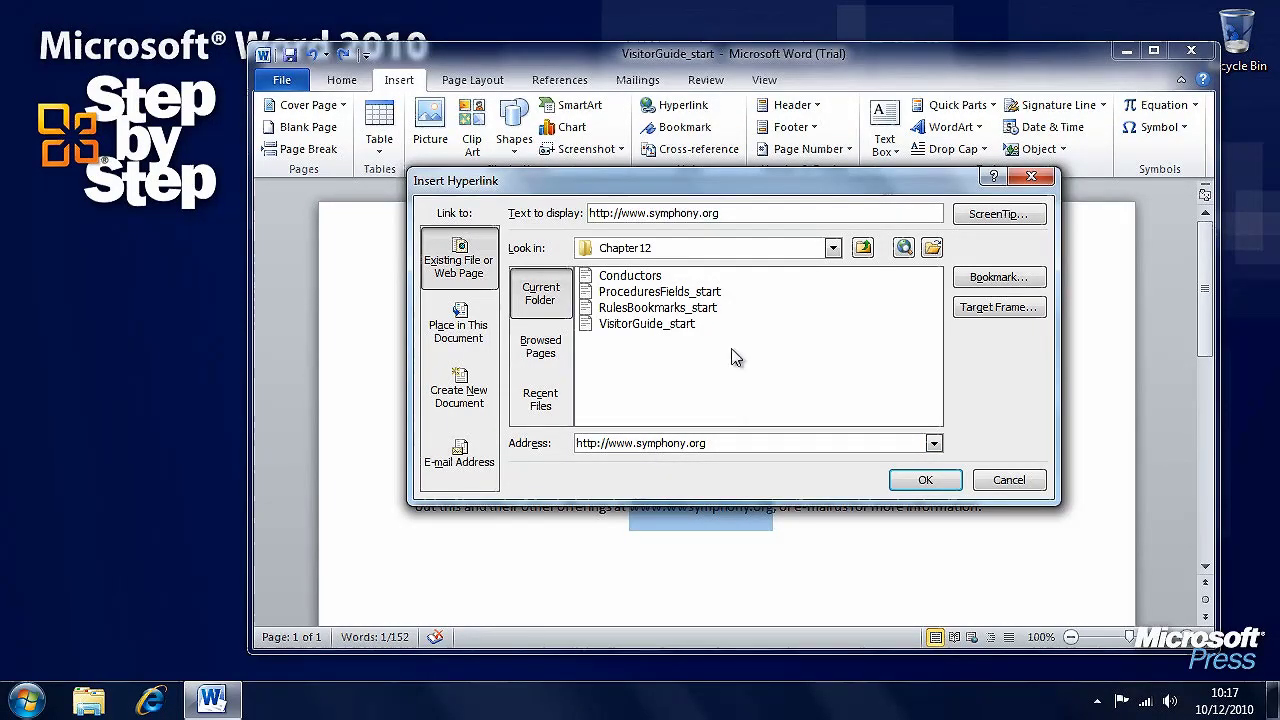
Link to the Chapter 12 Conductors document, displayed as 'series of outstanding conductors'
{"action": "left_click", "coordinate": [832, 249]}
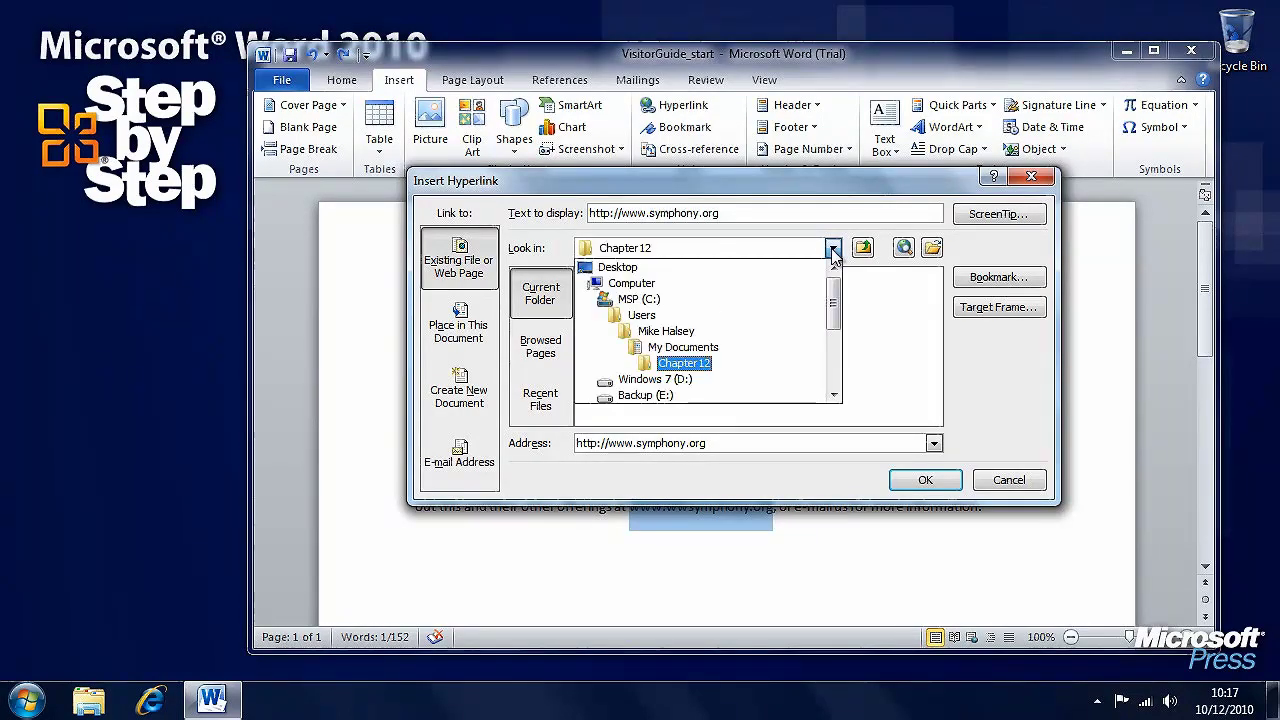
{"action": "left_click", "coordinate": [832, 249]}
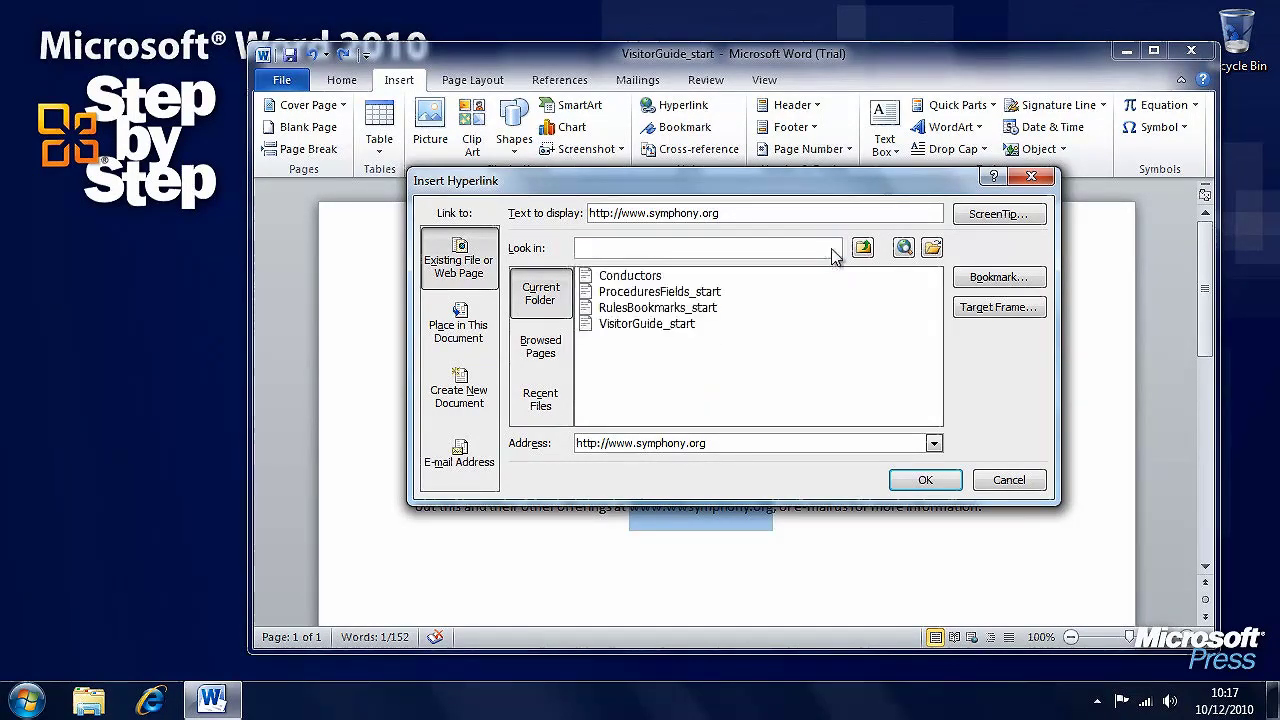
{"action": "left_click", "coordinate": [622, 280]}
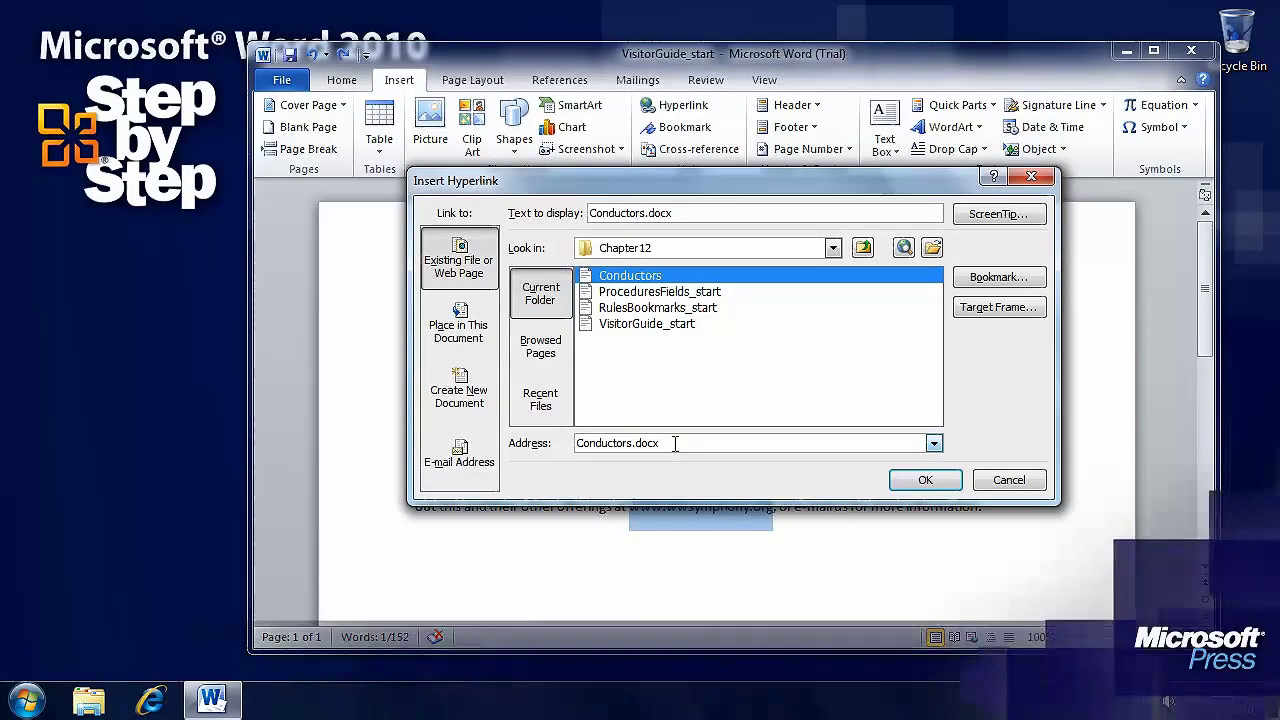
{"action": "left_click_drag", "start_coordinate": [686, 210], "coordinate": [592, 212]}
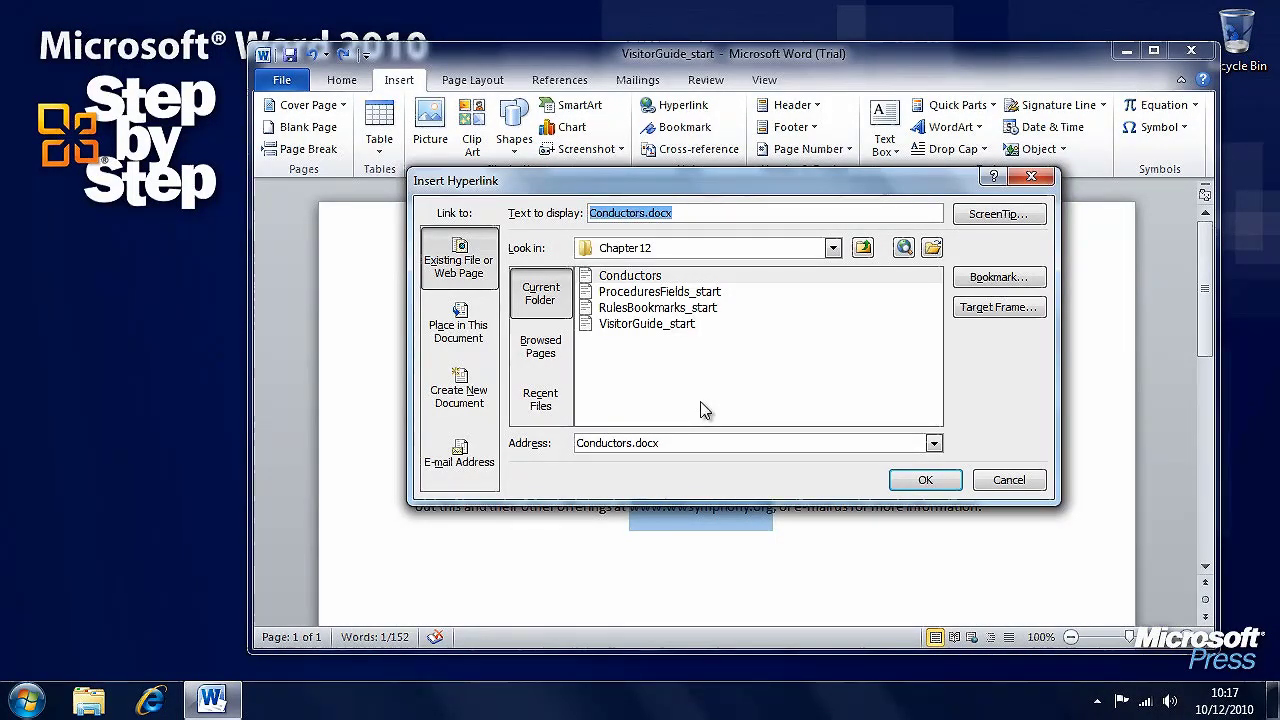
{"action": "type", "text": "series "}
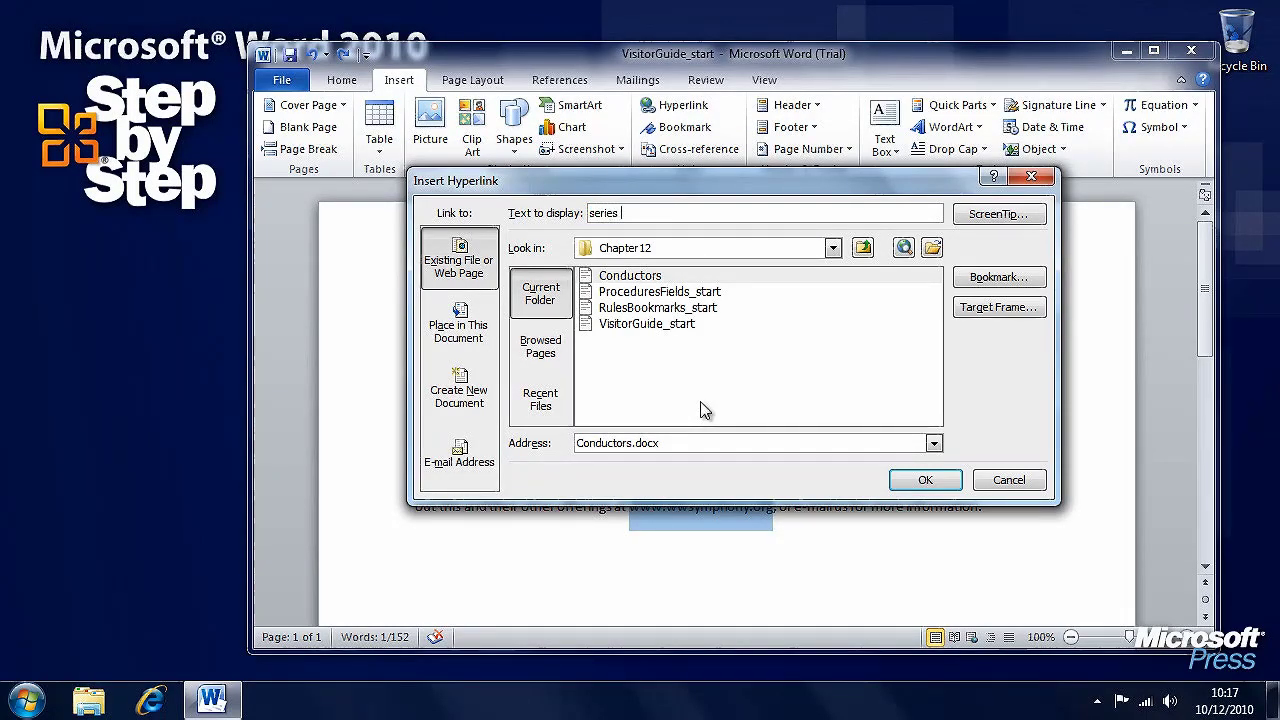
{"action": "type", "text": "of outstanding conductor"}
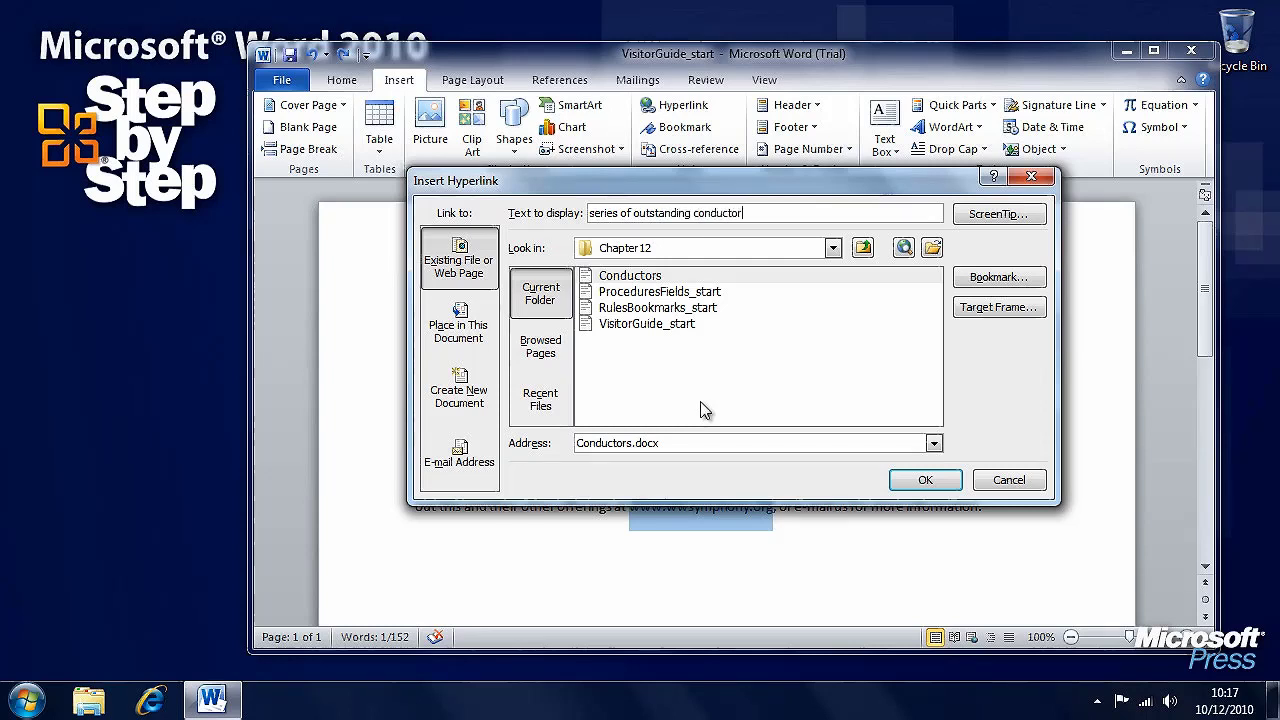
{"action": "type", "text": "s"}
{"action": "left_click", "coordinate": [926, 480]}
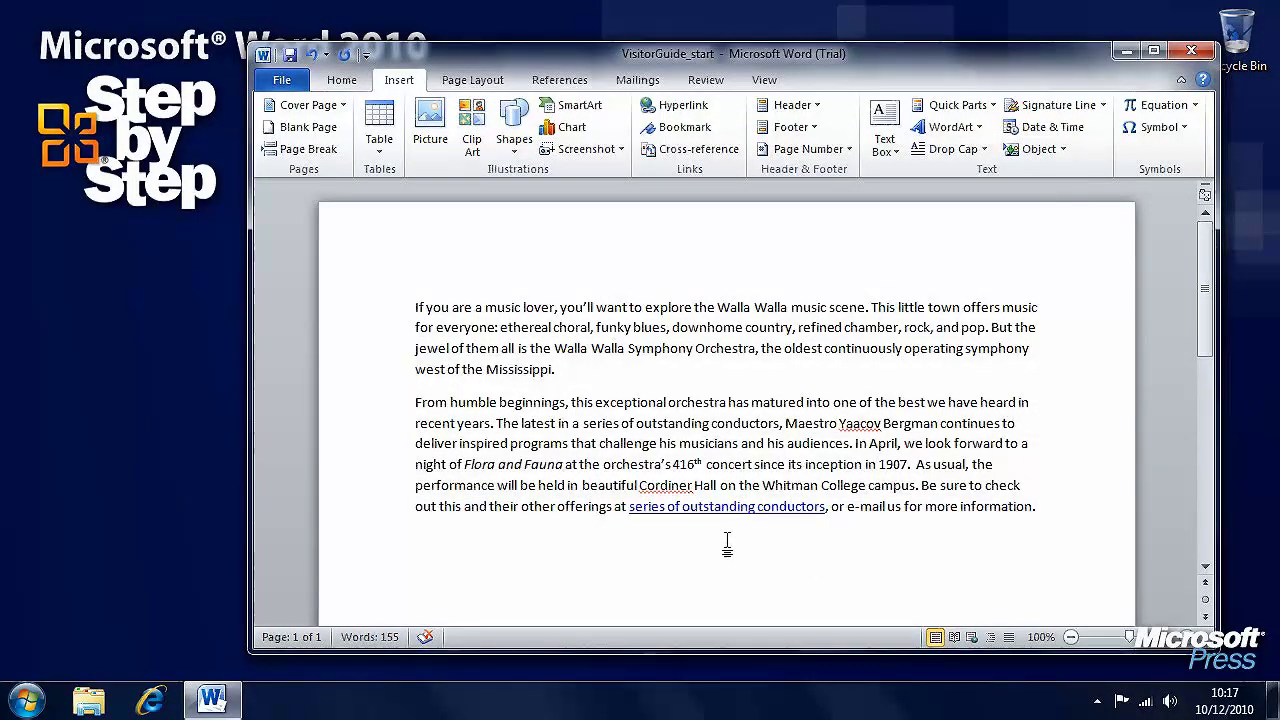
Select the word 'e-mail' in the last paragraph
{"action": "mouse_move", "coordinate": [666, 511]}
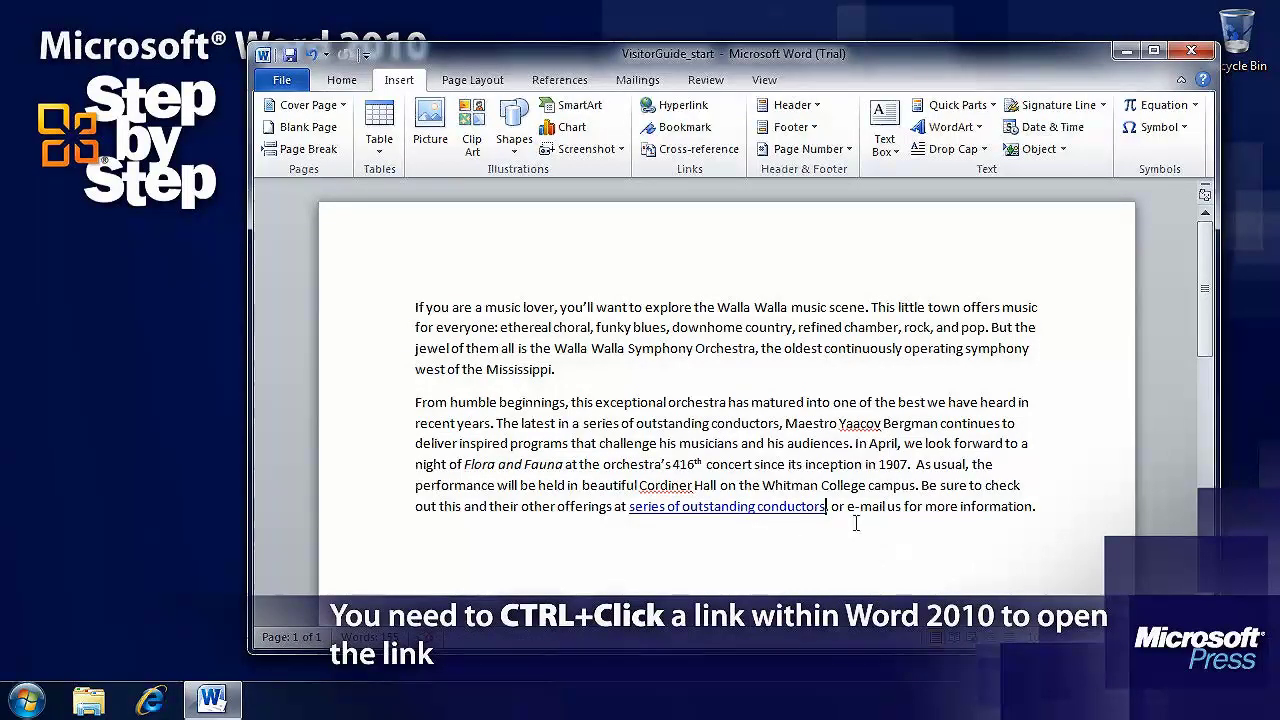
{"action": "left_click_drag", "start_coordinate": [848, 508], "coordinate": [888, 508]}
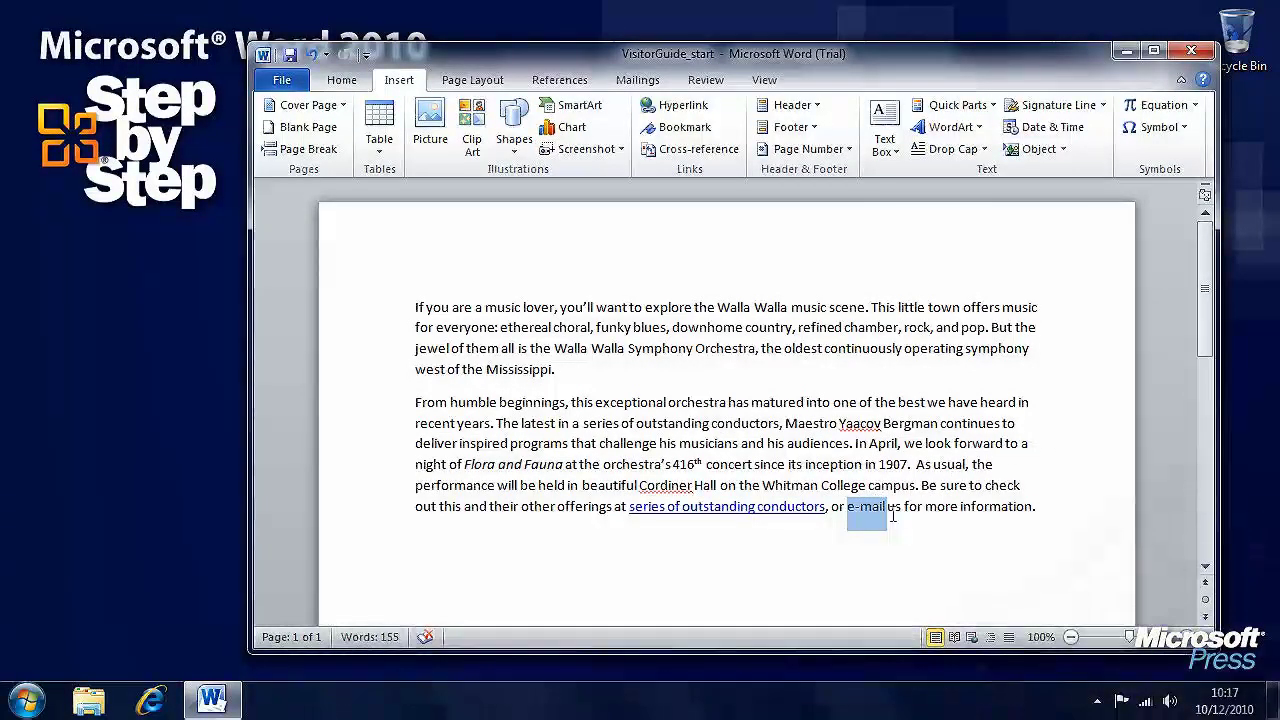
{"action": "left_click", "coordinate": [895, 510]}
{"action": "left_click_drag", "start_coordinate": [887, 508], "coordinate": [849, 503]}
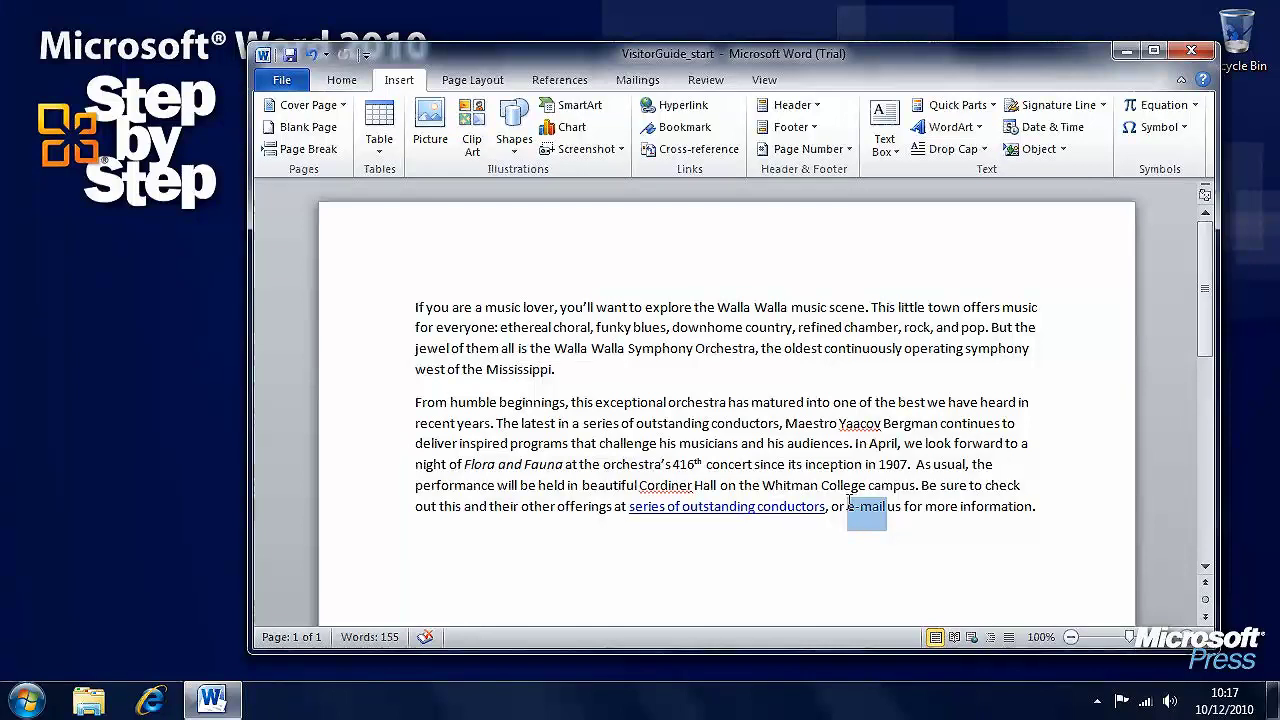
Create an e-mail hyperlink with the contact's address and subject 'Enquiry from Document'
{"action": "left_click", "coordinate": [703, 110]}
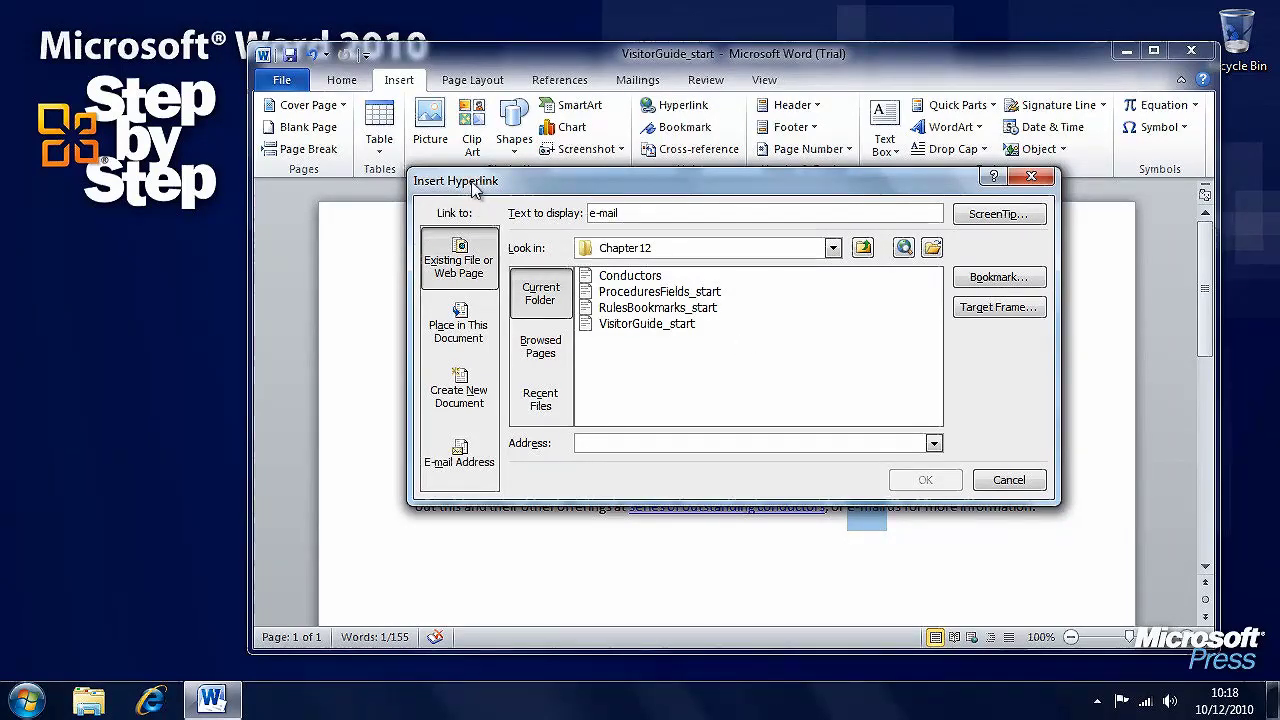
{"action": "left_click", "coordinate": [459, 458]}
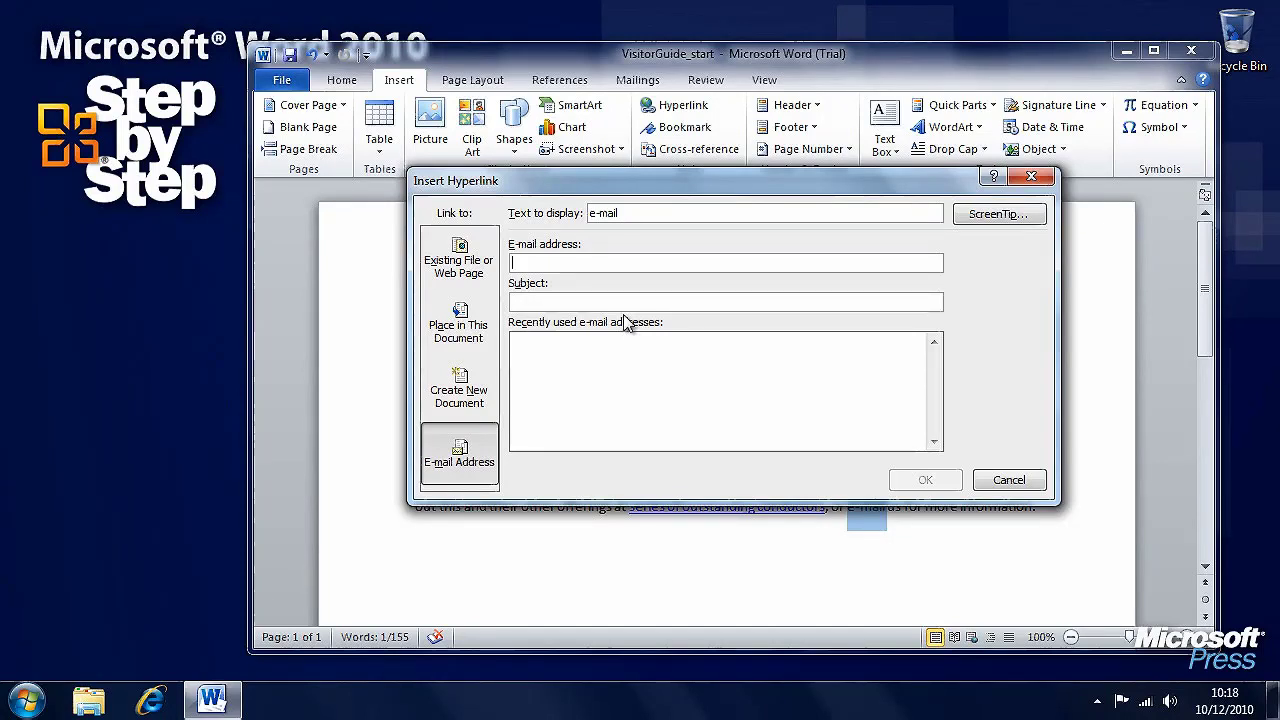
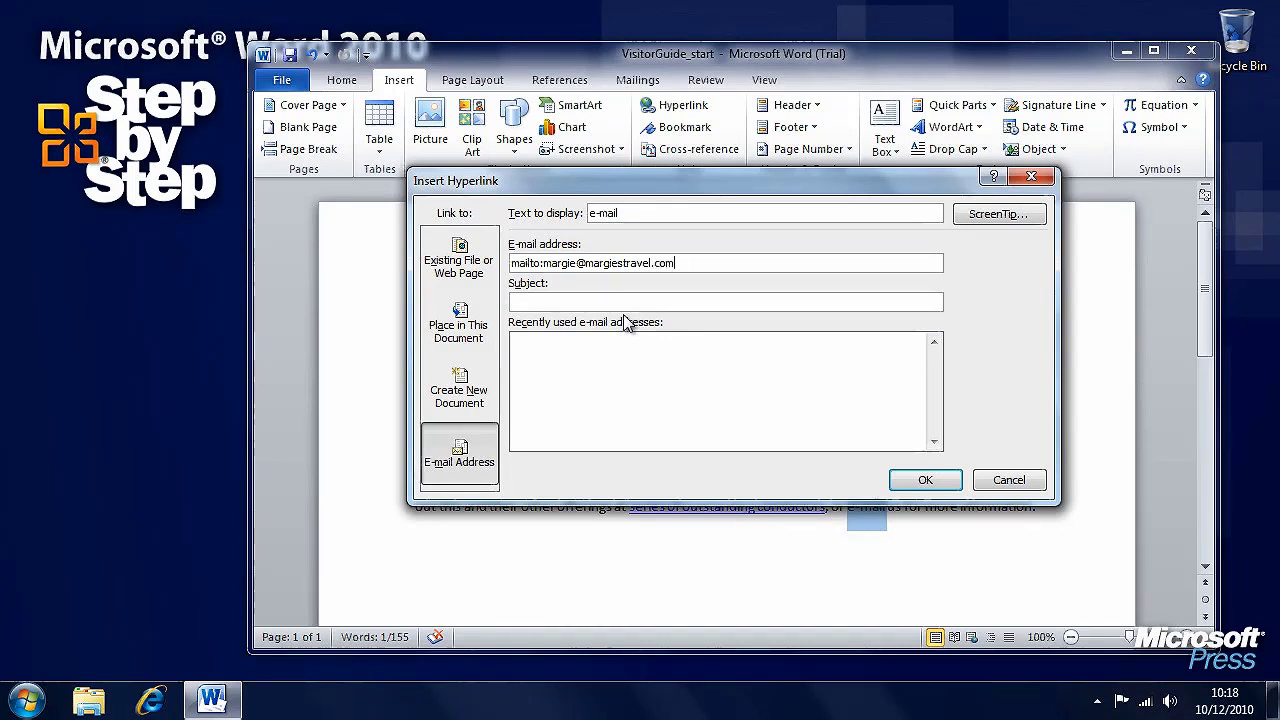
{"action": "left_click", "coordinate": [647, 297]}
{"action": "type", "text": "Enquiry from Docu"}
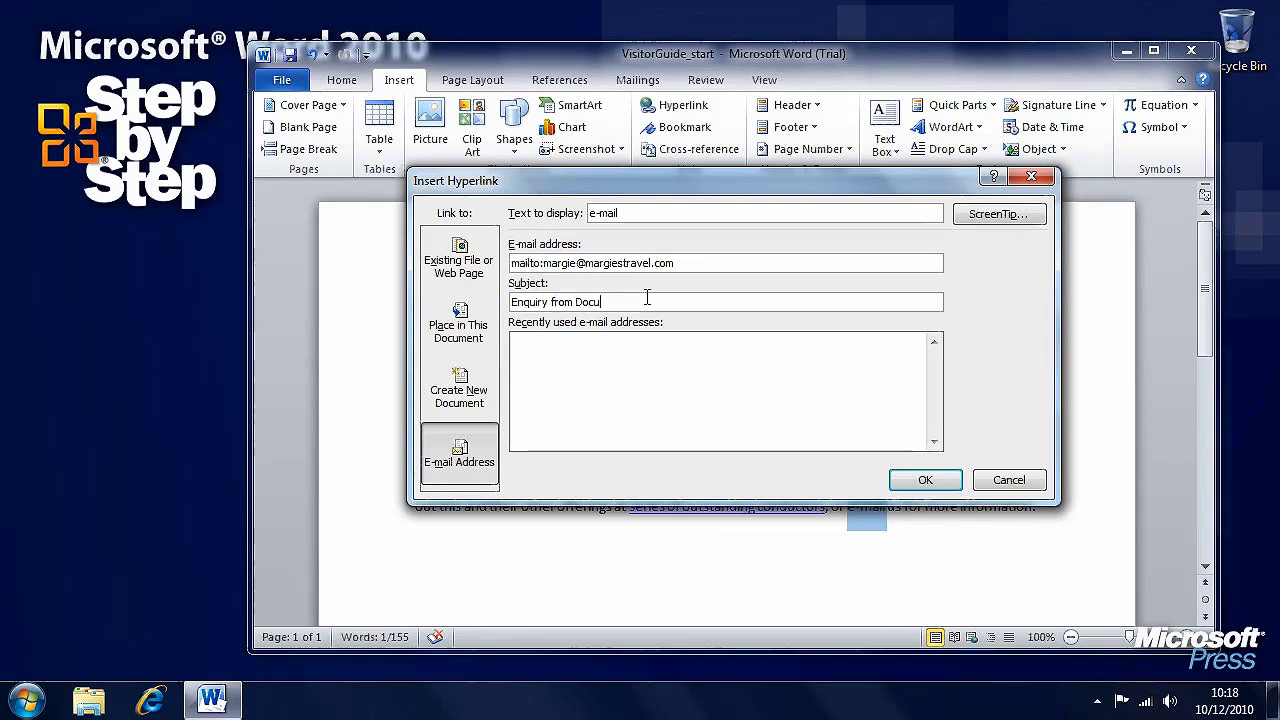
{"action": "type", "text": "ment"}
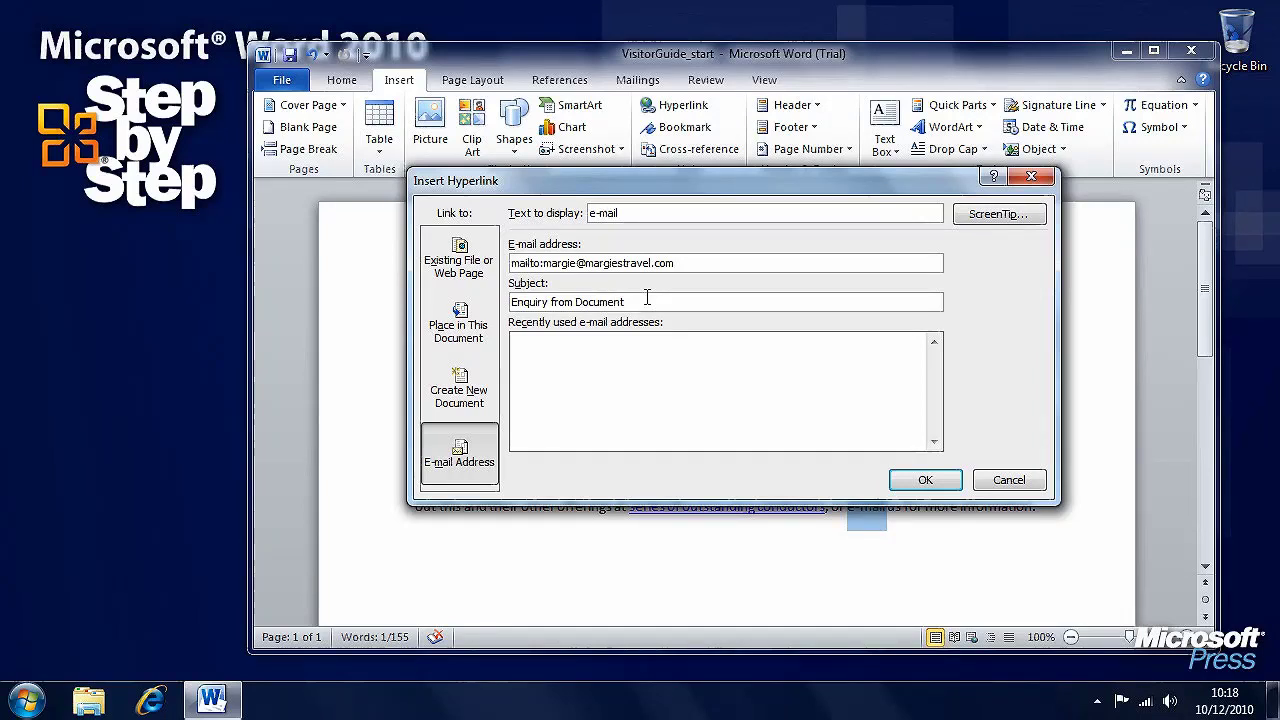
{"action": "left_click", "coordinate": [1000, 214]}
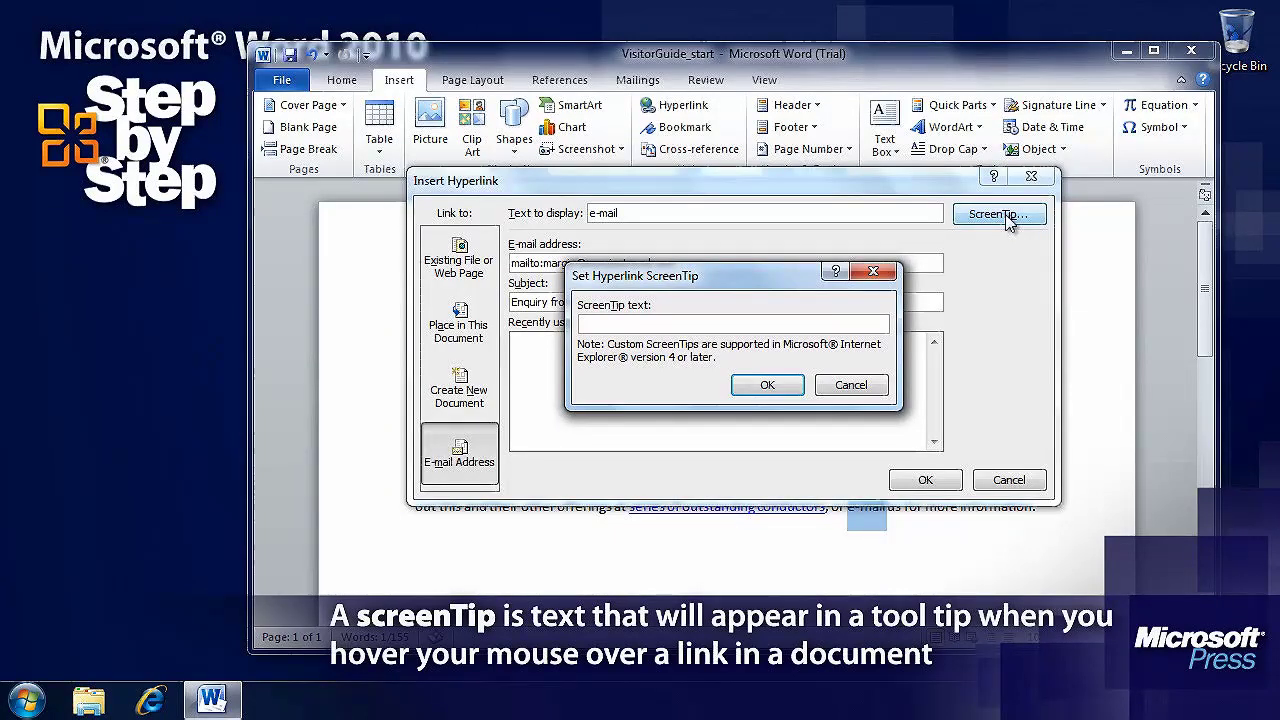
Give the e-mail link the ScreenTip 'Email About Bookings' and insert it
{"action": "type", "text": "Email About "}
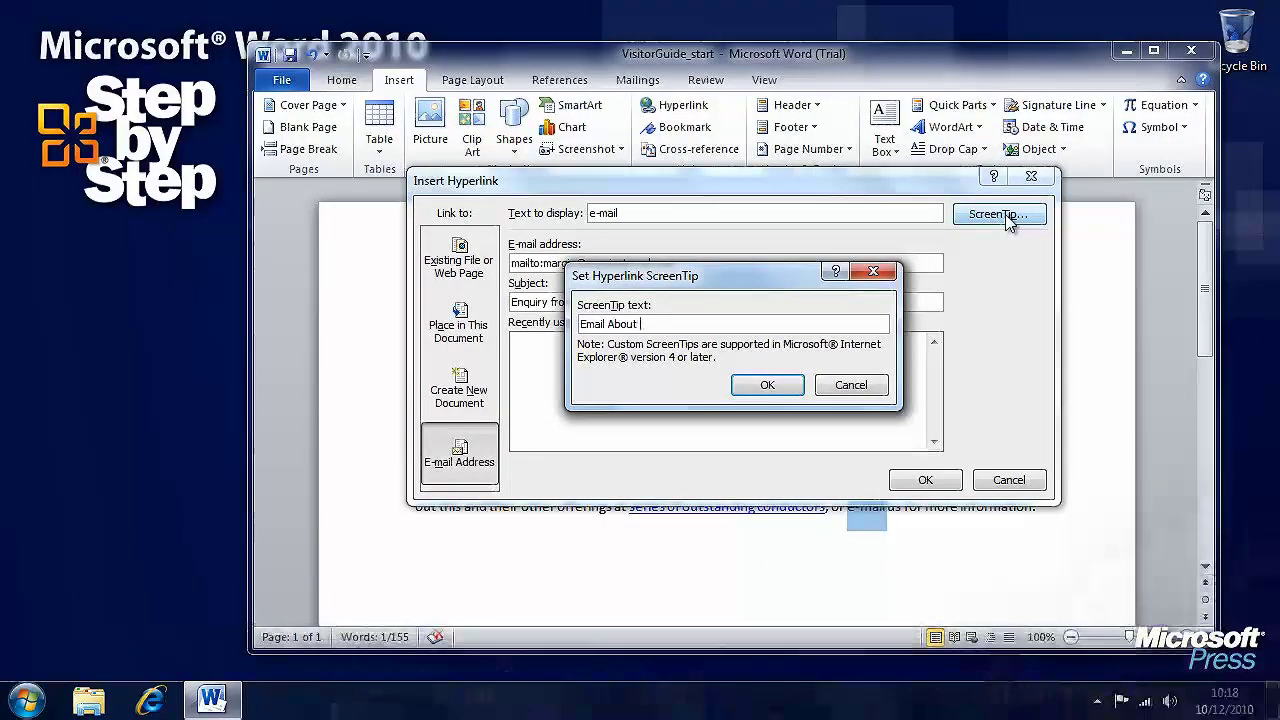
{"action": "type", "text": "Bookin"}
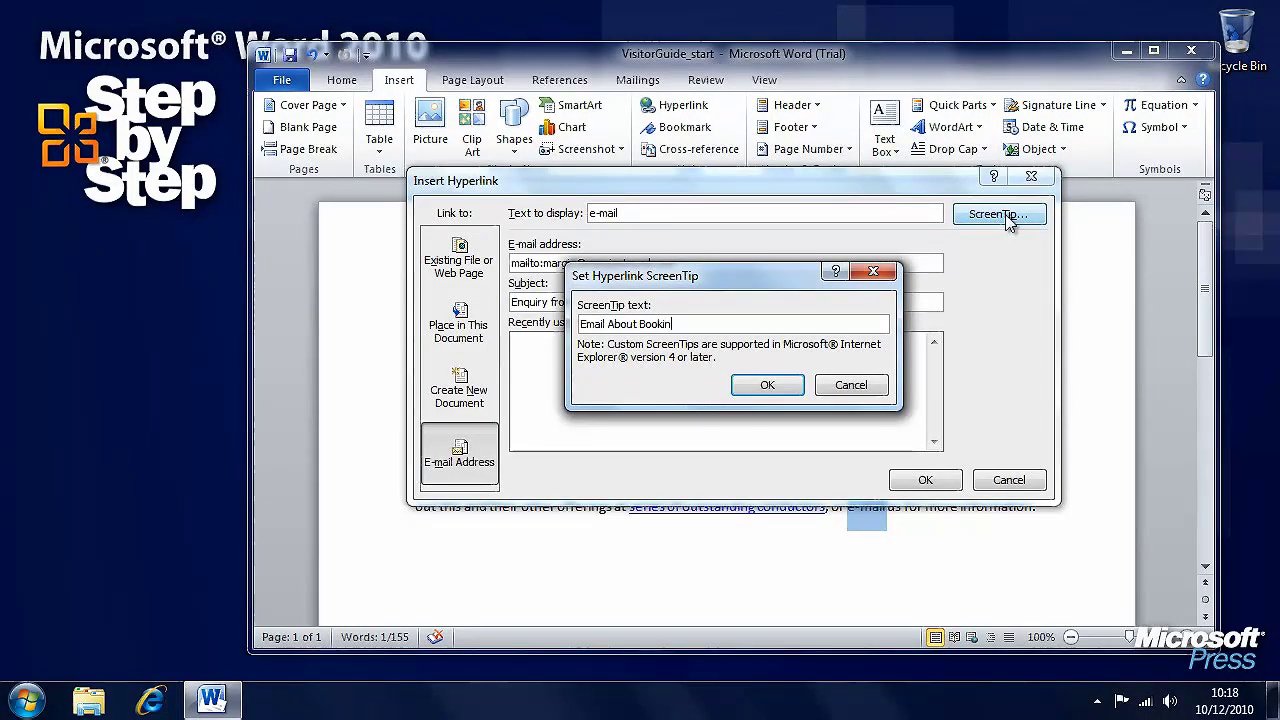
{"action": "type", "text": "gs"}
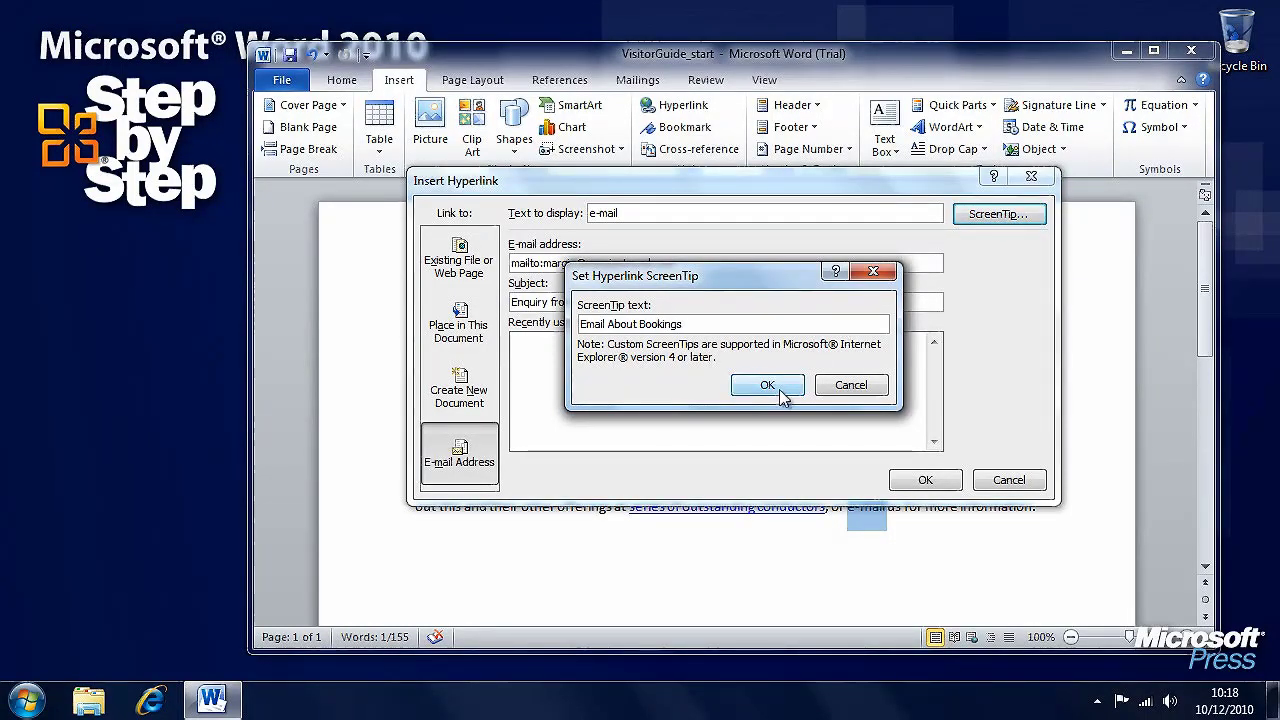
{"action": "left_click", "coordinate": [781, 392]}
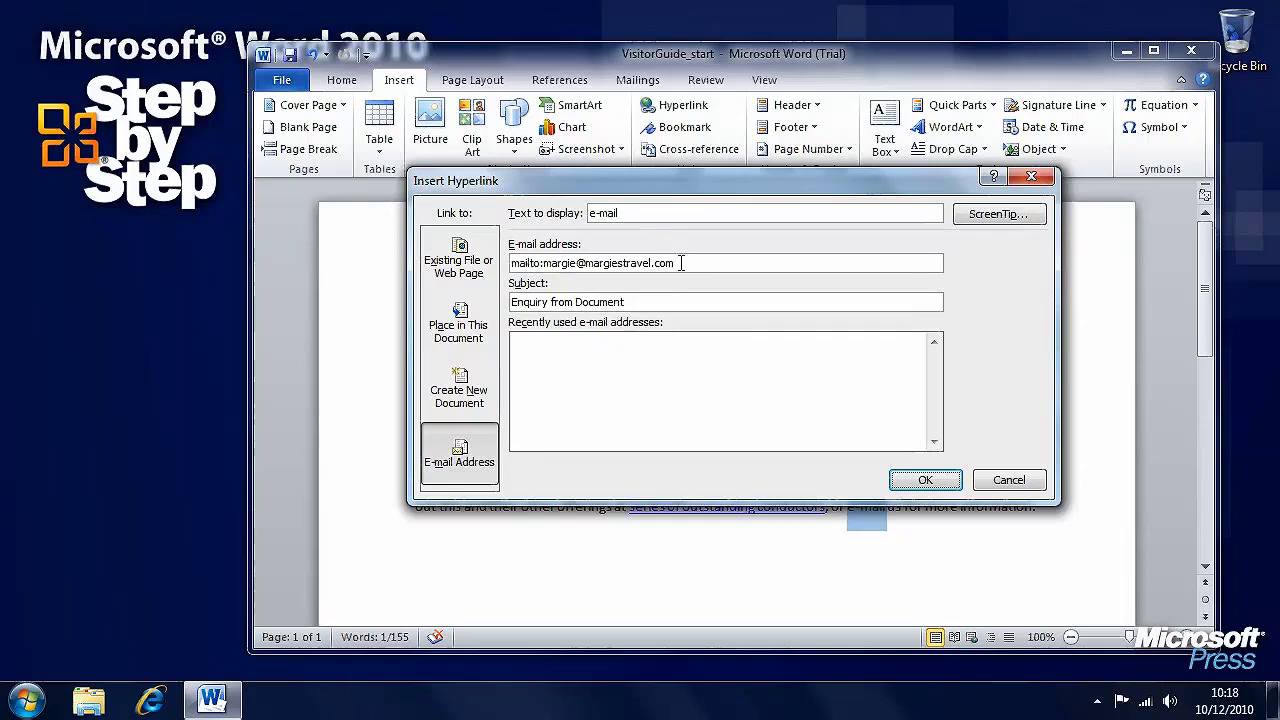
{"action": "left_click", "coordinate": [920, 481]}
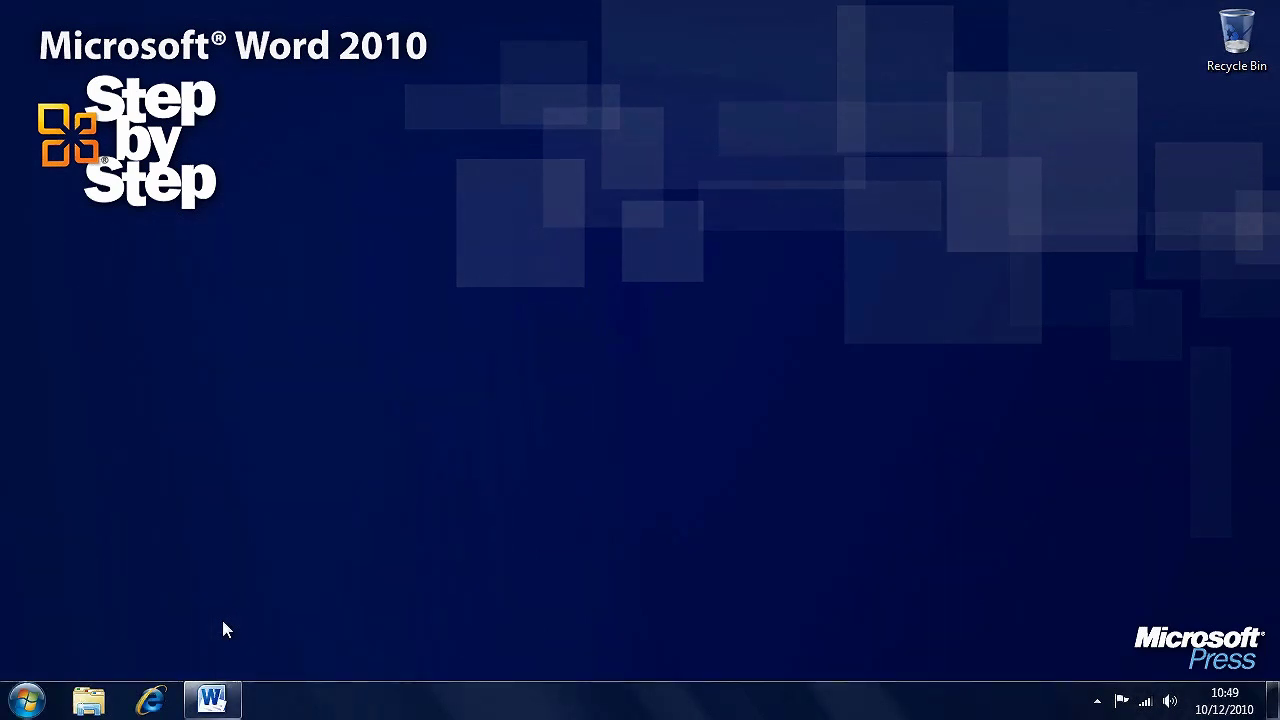
Restore the ProceduresFields_start Office Procedures document from the taskbar
{"action": "left_click", "coordinate": [214, 698]}
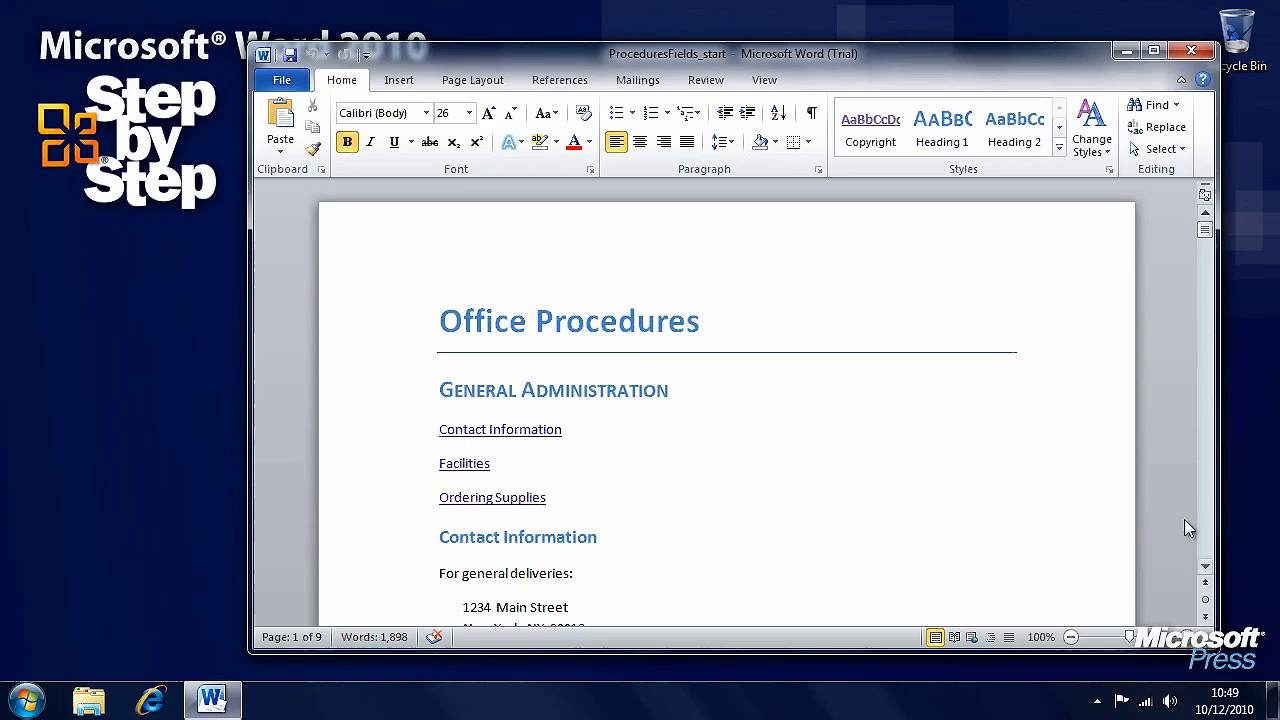
Scroll to the end of page 2 and open its footer for editing
{"action": "left_click", "coordinate": [1205, 567]}
{"action": "left_click_drag", "start_coordinate": [1205, 567], "coordinate": [1205, 567]}
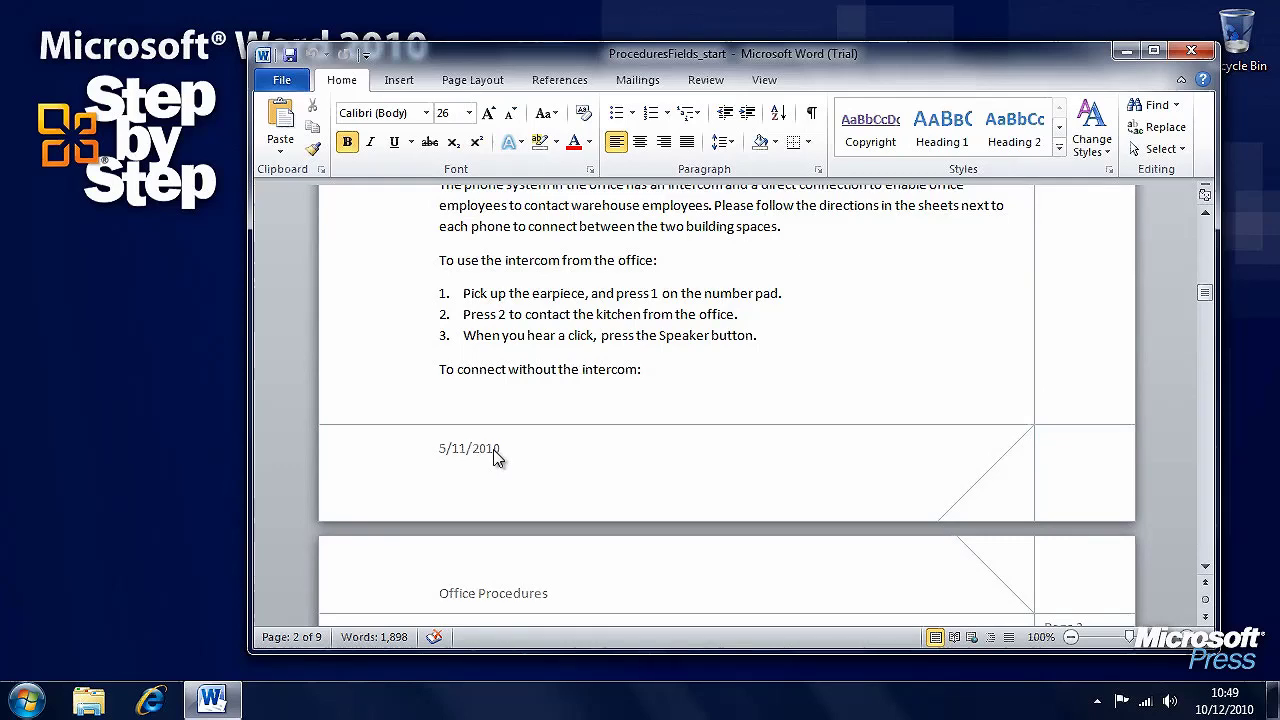
{"action": "double_click", "coordinate": [498, 453]}
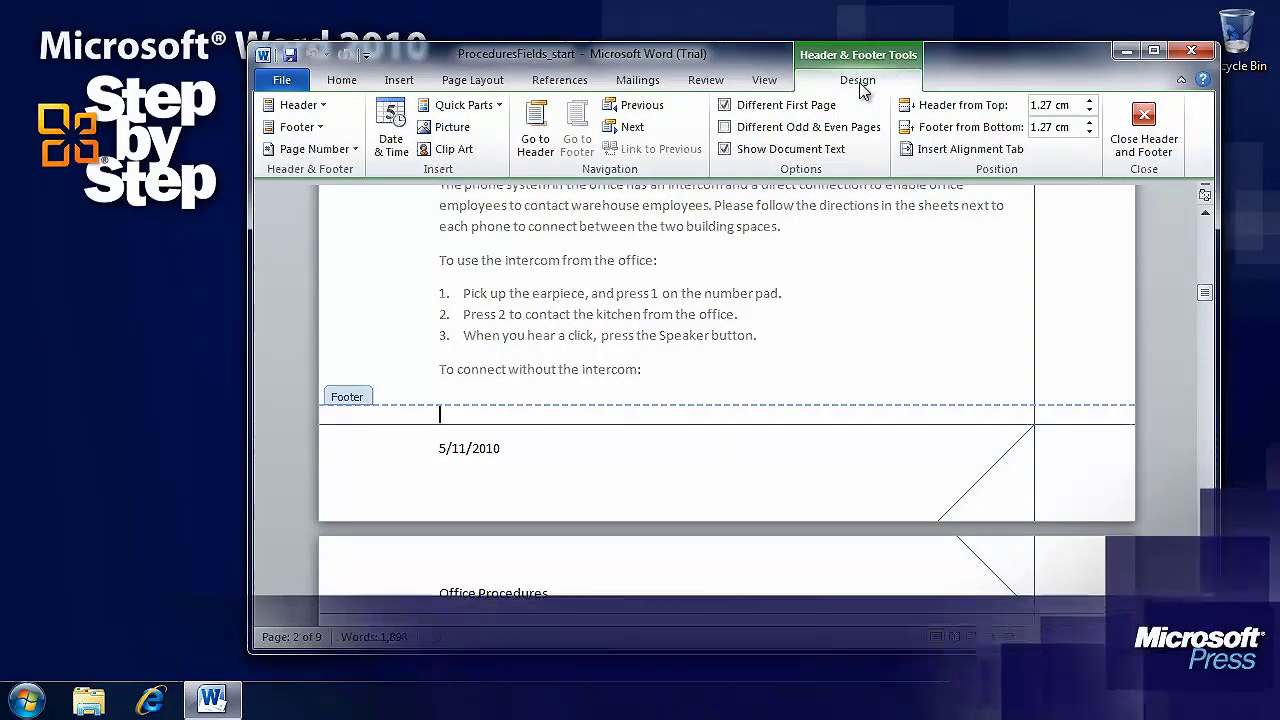
Select the whole 5/11/2010 date line in the footer
{"action": "left_click_drag", "start_coordinate": [499, 450], "coordinate": [442, 452]}
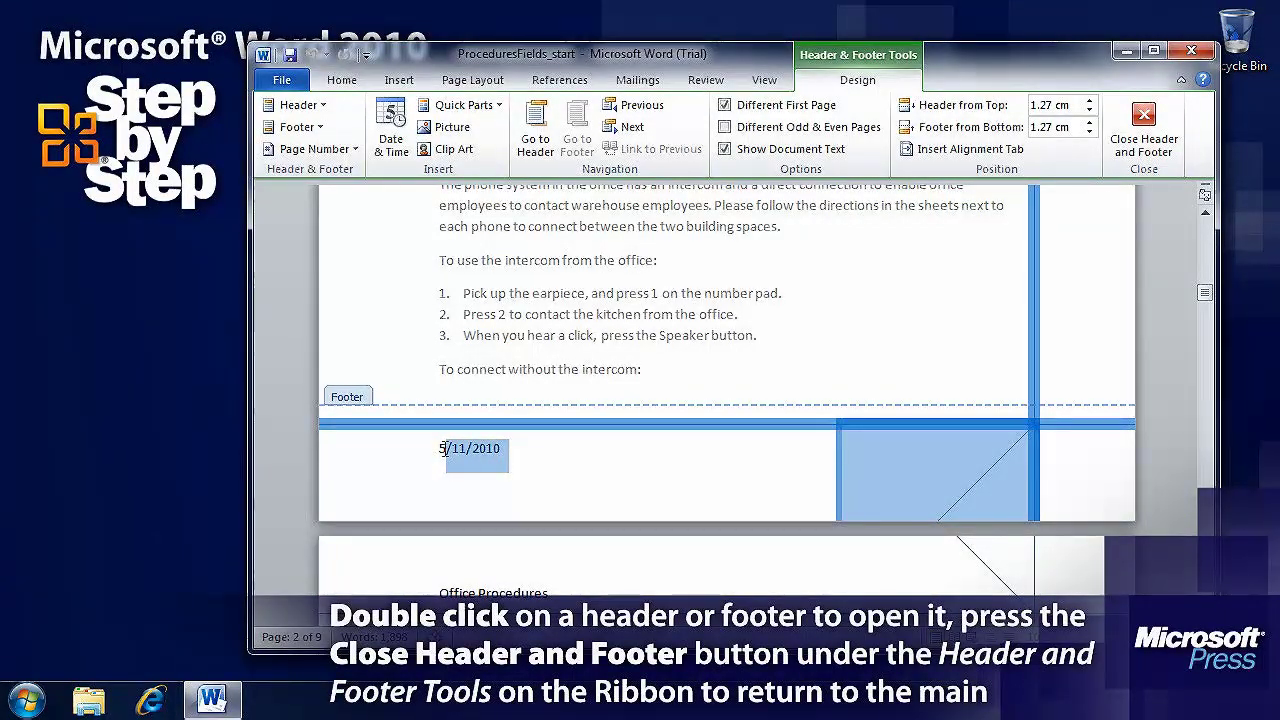
{"action": "left_click", "coordinate": [441, 449]}
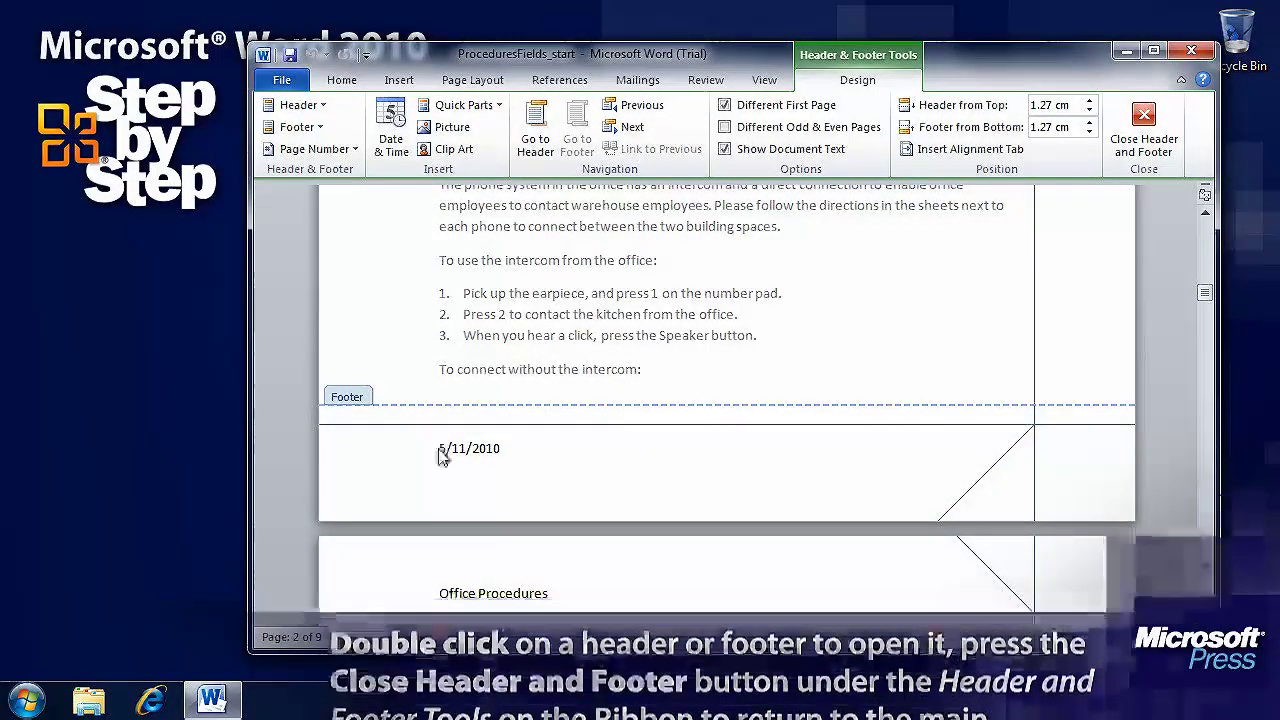
{"action": "triple_click", "coordinate": [438, 448]}
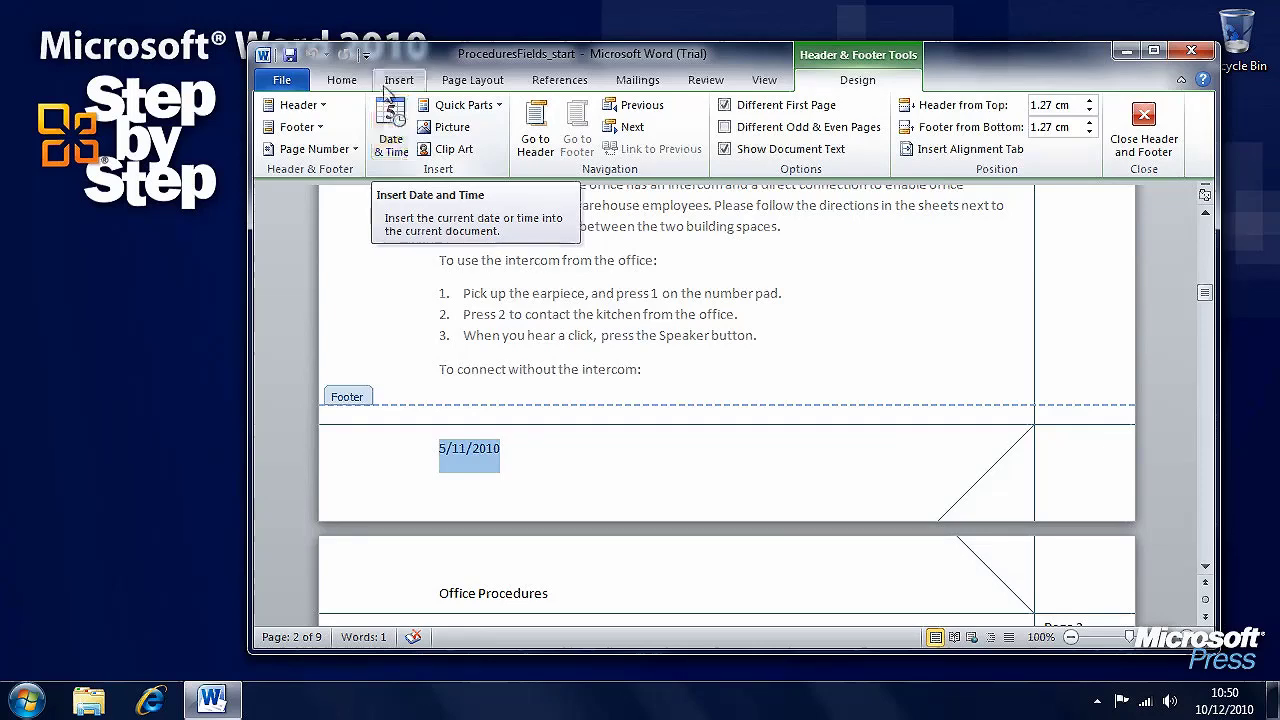
Open the Field dialog from Insert > Quick Parts
{"action": "left_click", "coordinate": [392, 82]}
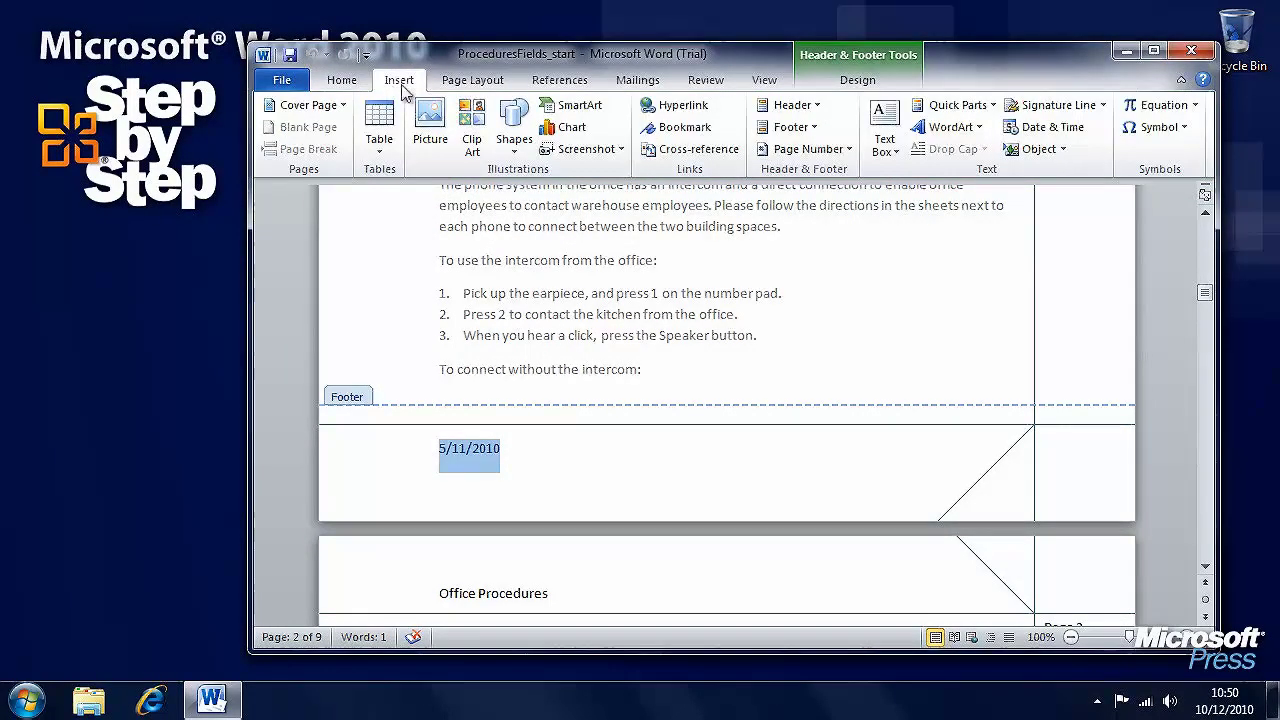
{"action": "left_click", "coordinate": [979, 105]}
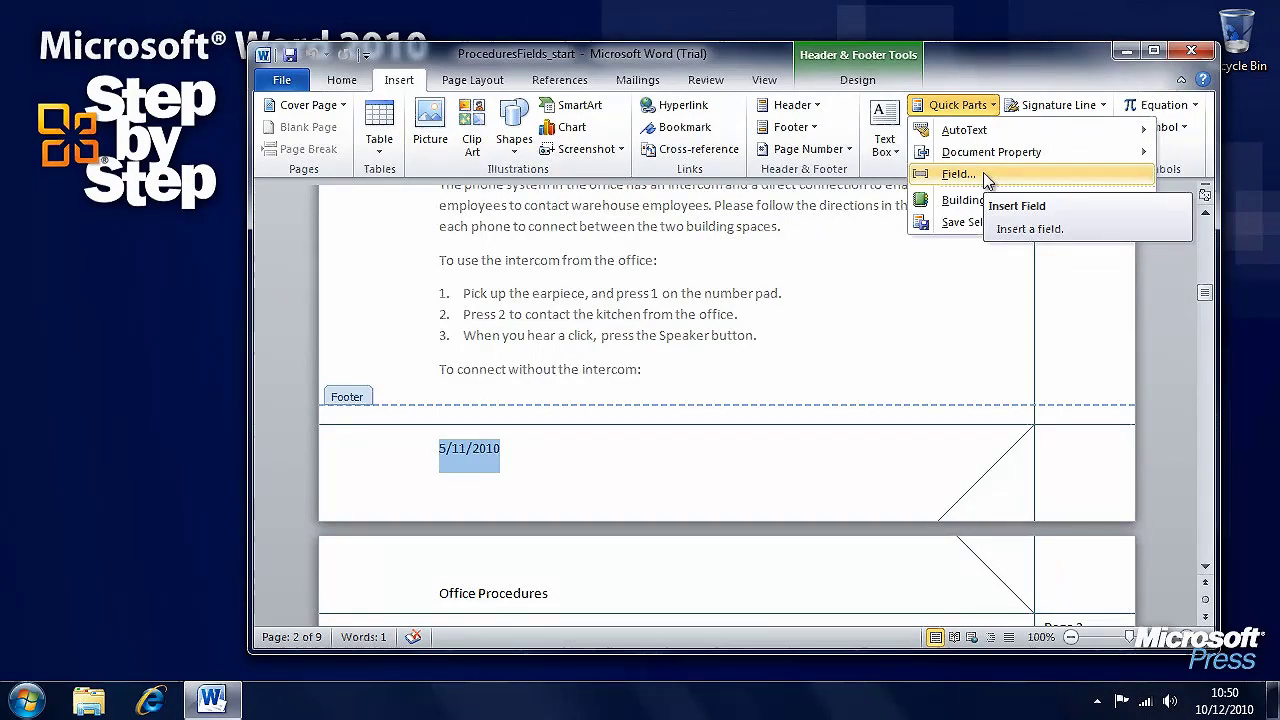
{"action": "left_click", "coordinate": [987, 180]}
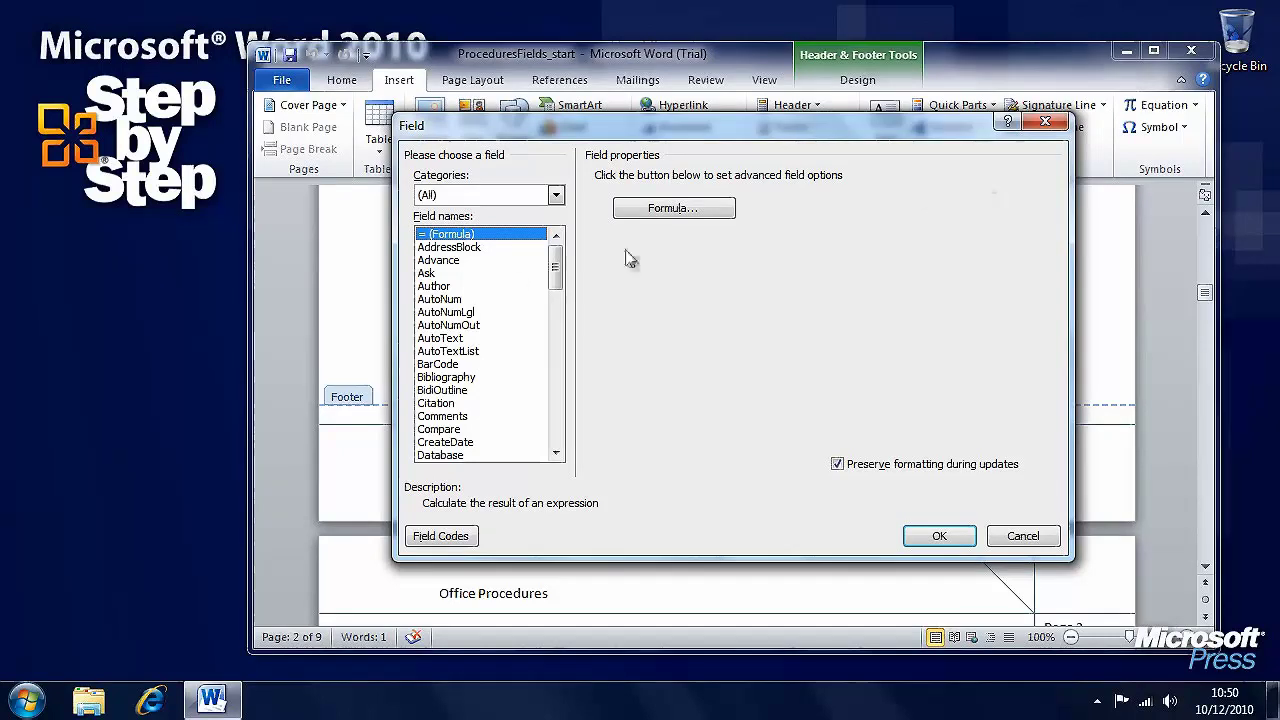
Replace the footer date with a Date field formatted as '10 December 2010'
{"action": "left_click_drag", "start_coordinate": [555, 263], "coordinate": [556, 286]}
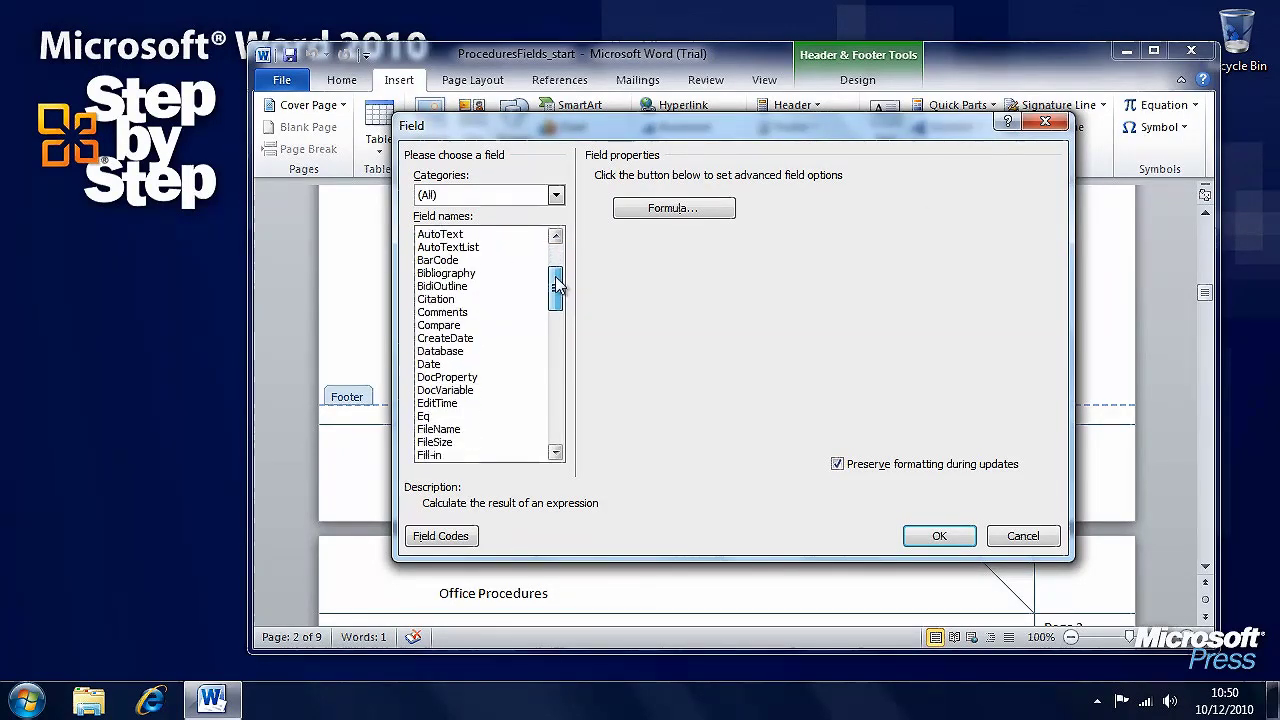
{"action": "left_click", "coordinate": [430, 364]}
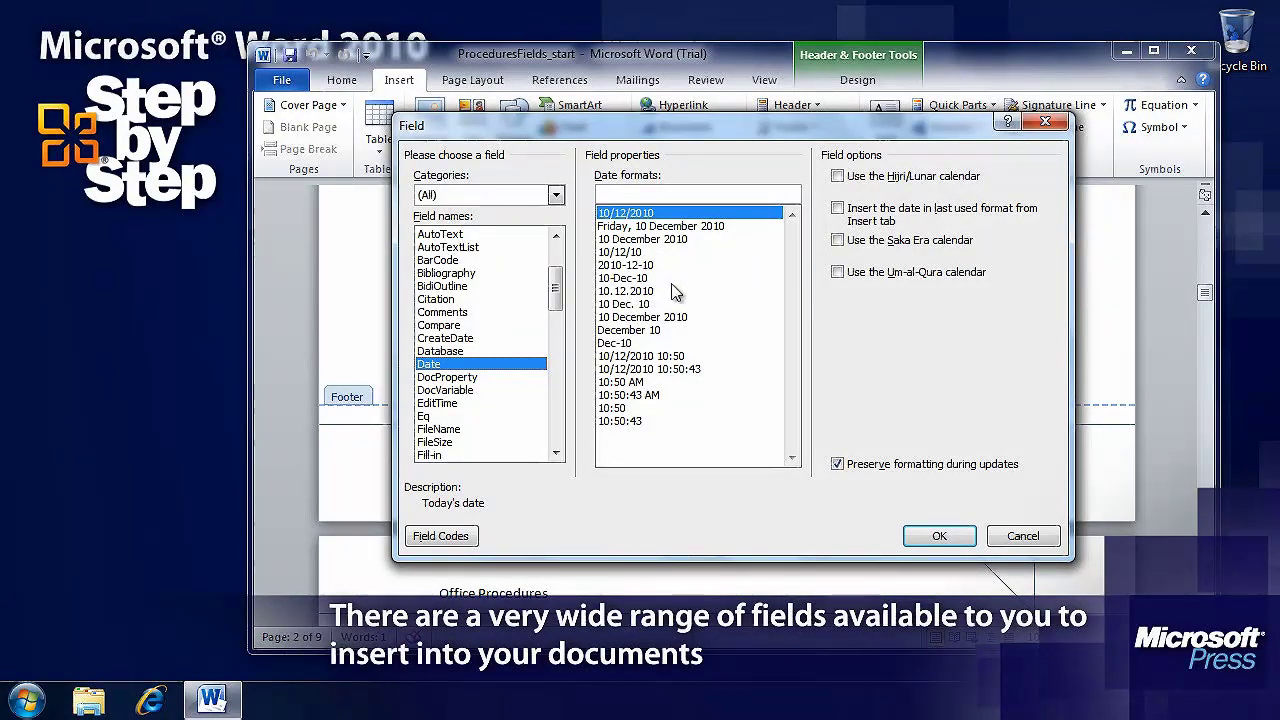
{"action": "left_click", "coordinate": [680, 317]}
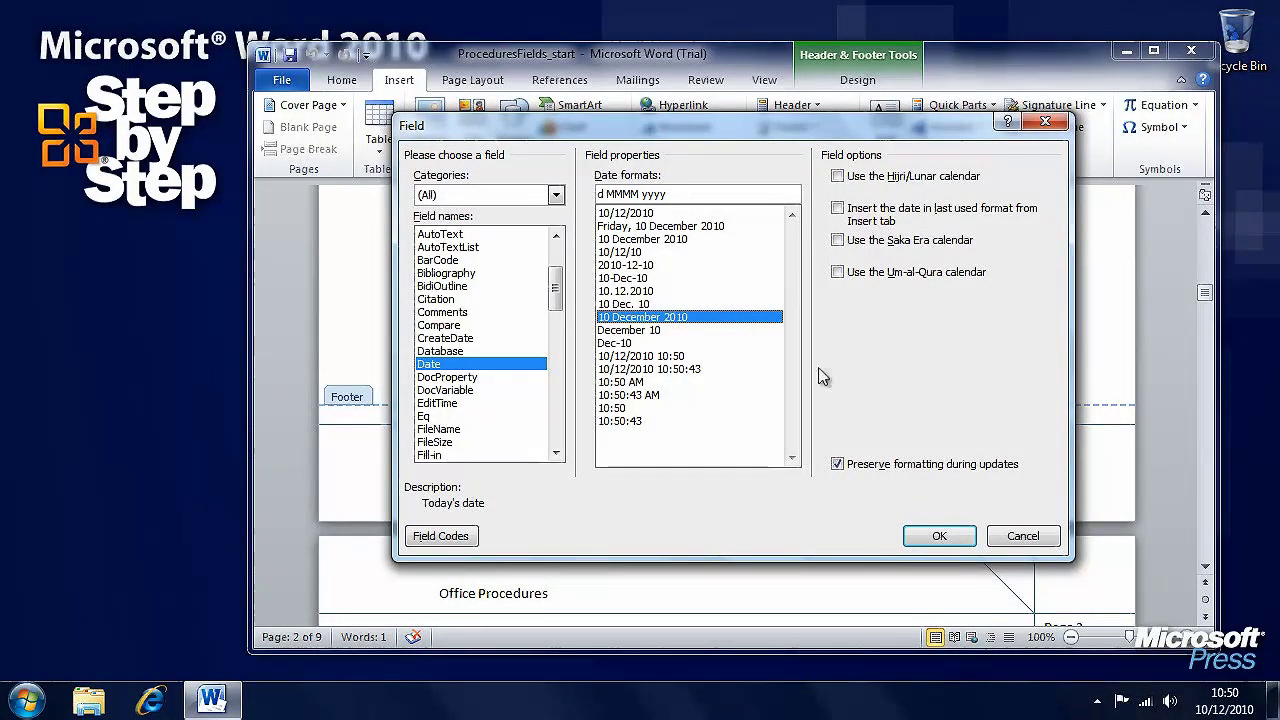
{"action": "left_click", "coordinate": [958, 540]}
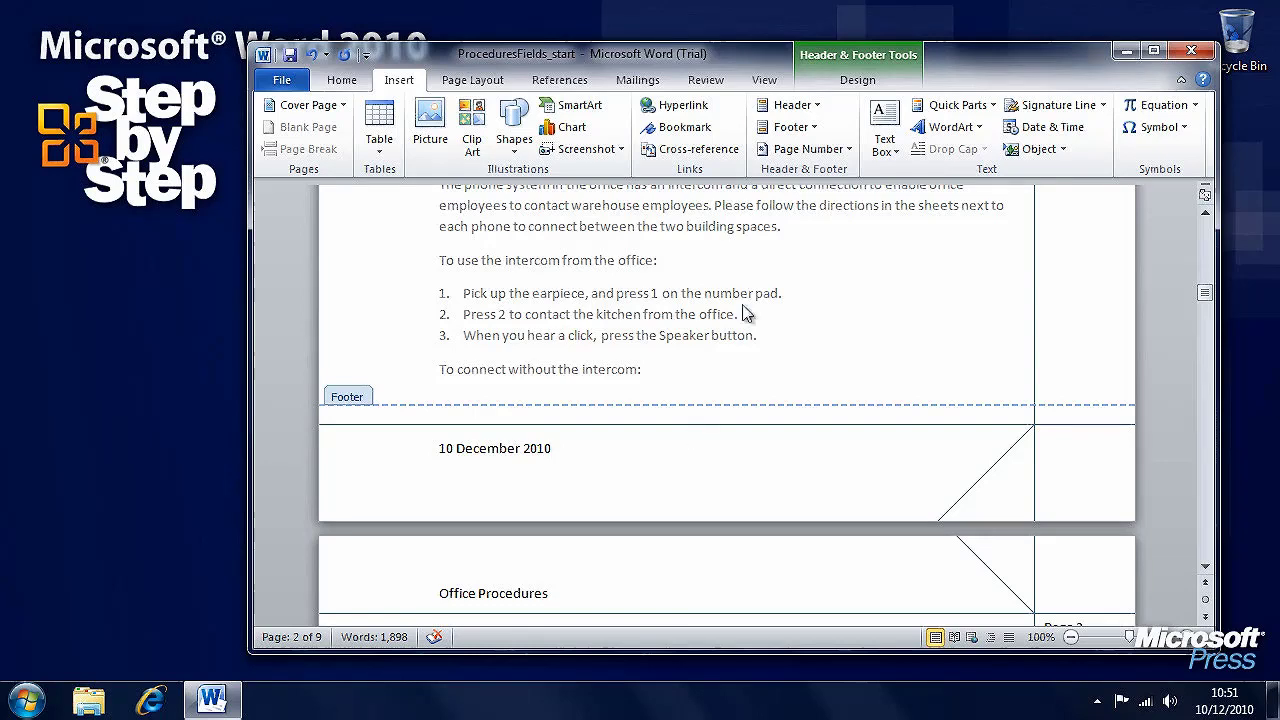
Close footer editing and return to the document body, keeping the 10 December 2010 footer date
{"action": "left_click", "coordinate": [857, 80]}
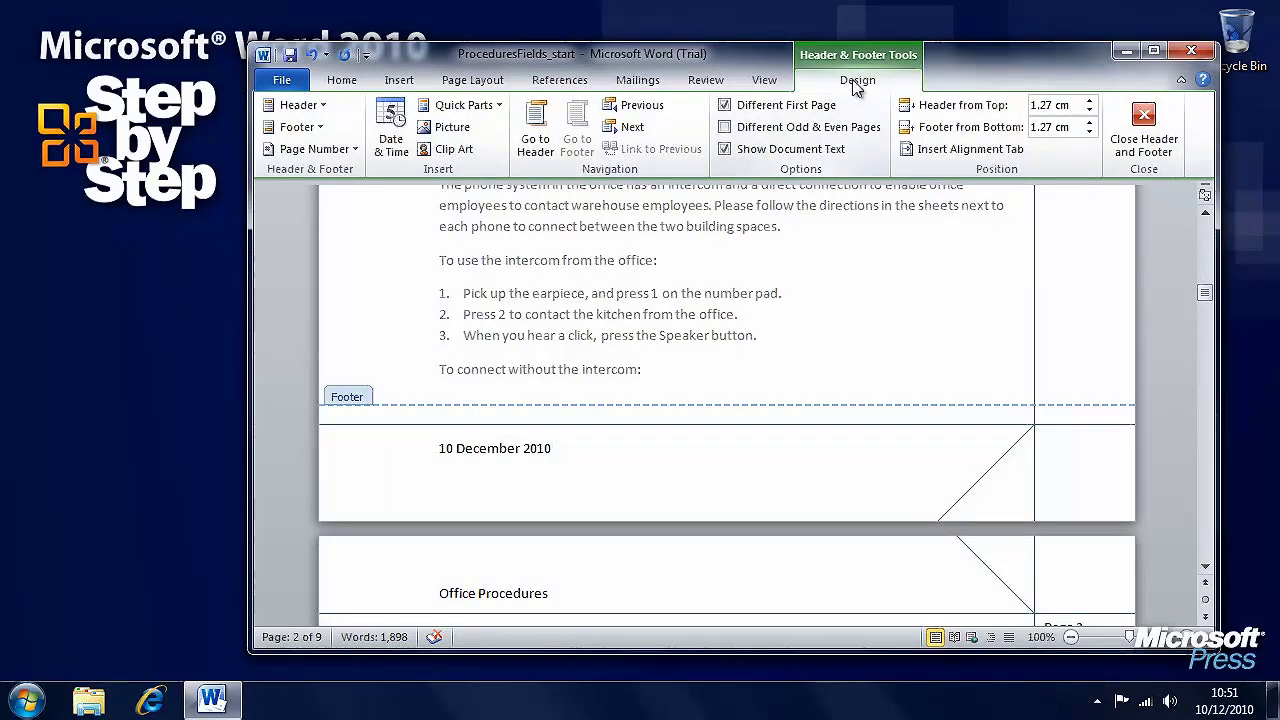
{"action": "left_click", "coordinate": [1160, 130]}
{"action": "left_click_drag", "start_coordinate": [1205, 214], "coordinate": [1207, 293]}
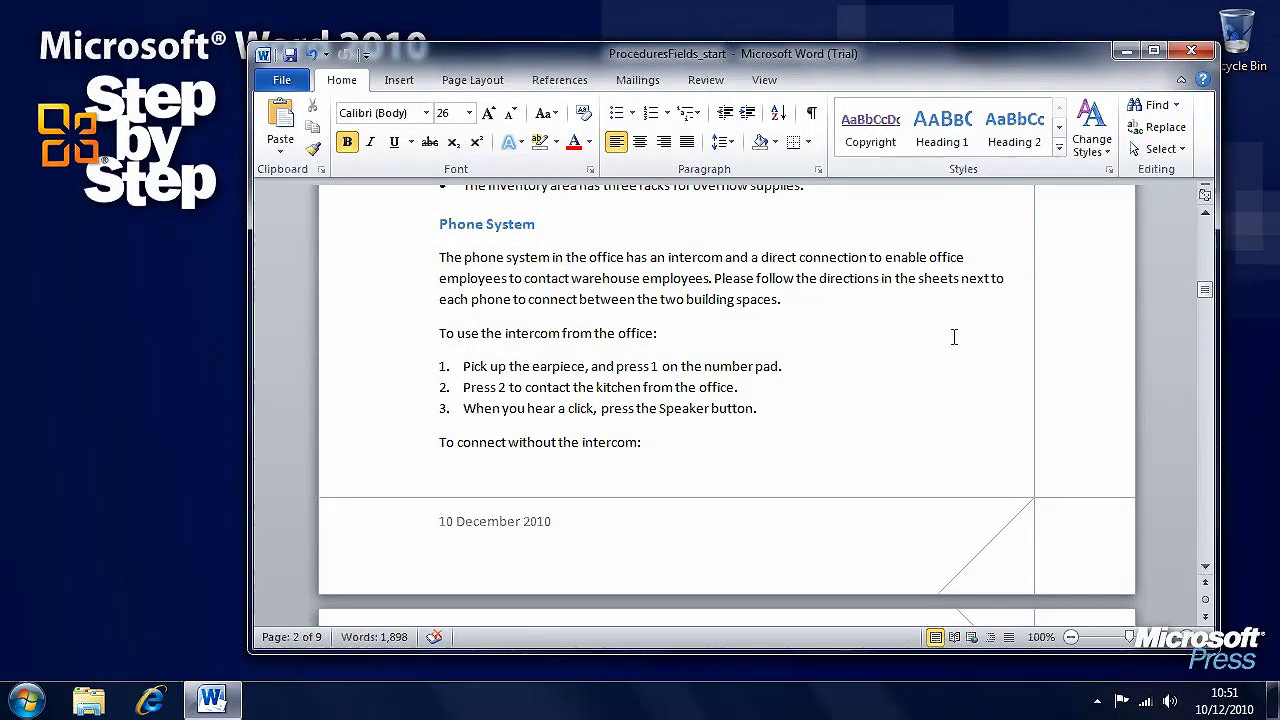
Open the Field dialog from Quick Parts and preview the Author, FileName and FileSize fields
{"action": "left_click", "coordinate": [399, 80]}
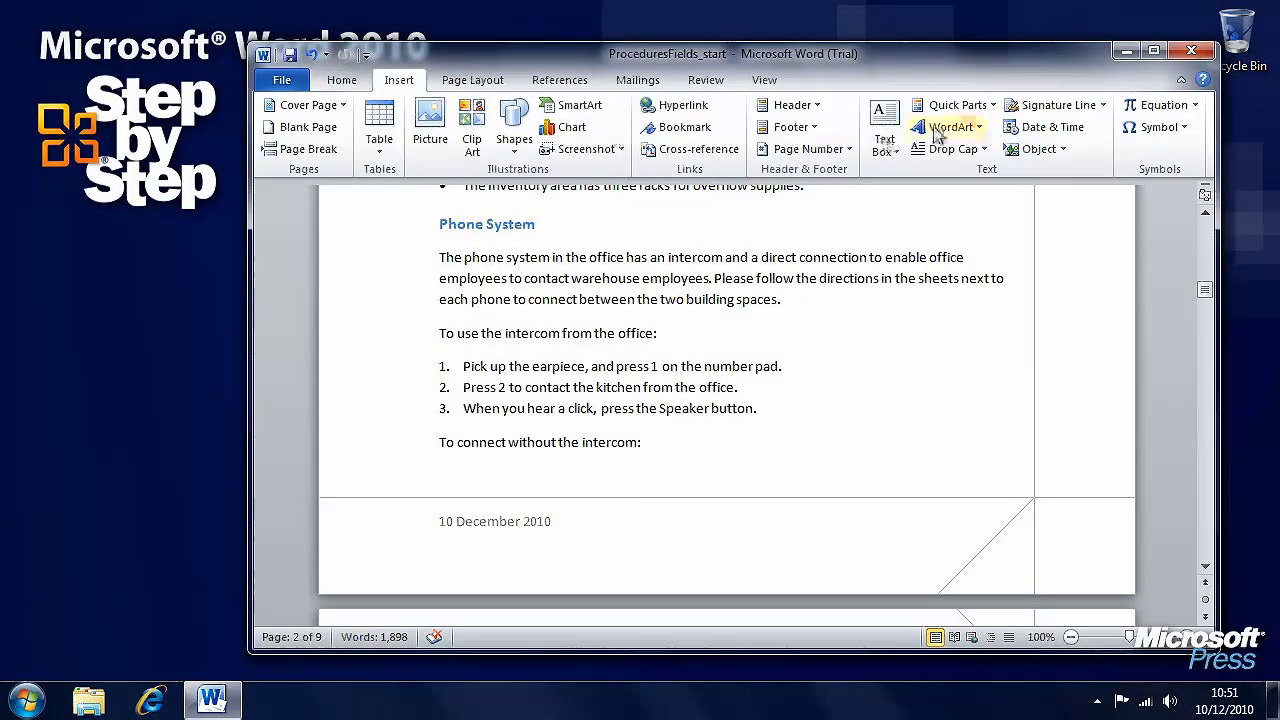
{"action": "left_click", "coordinate": [958, 105]}
{"action": "left_click", "coordinate": [958, 174]}
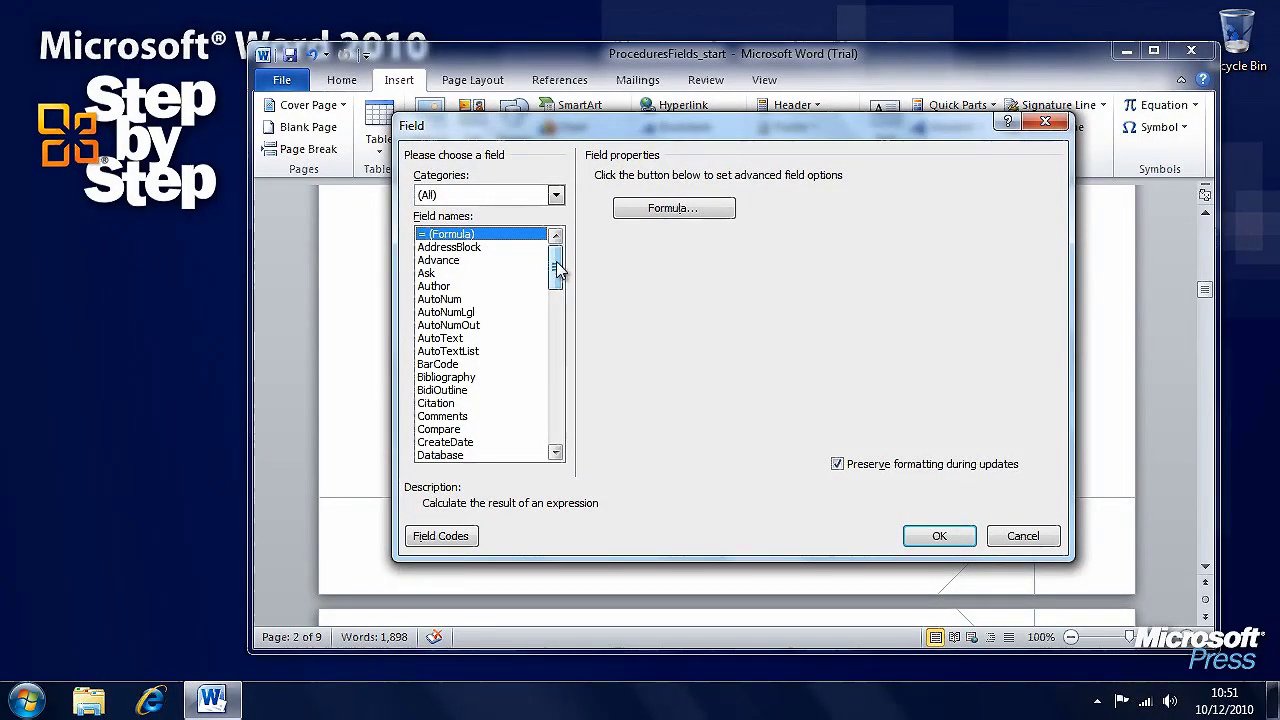
{"action": "left_click", "coordinate": [440, 286]}
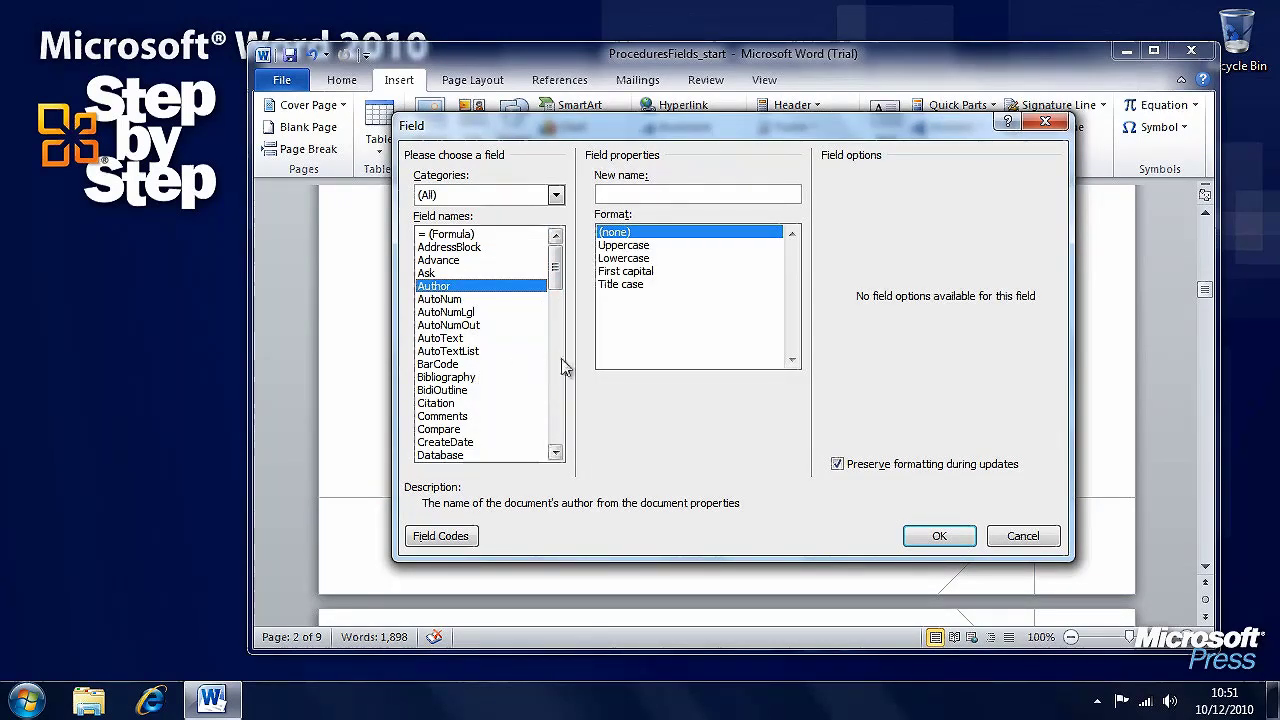
{"action": "scroll", "coordinate": [561, 371], "scroll_direction": "down", "scroll_amount": 6}
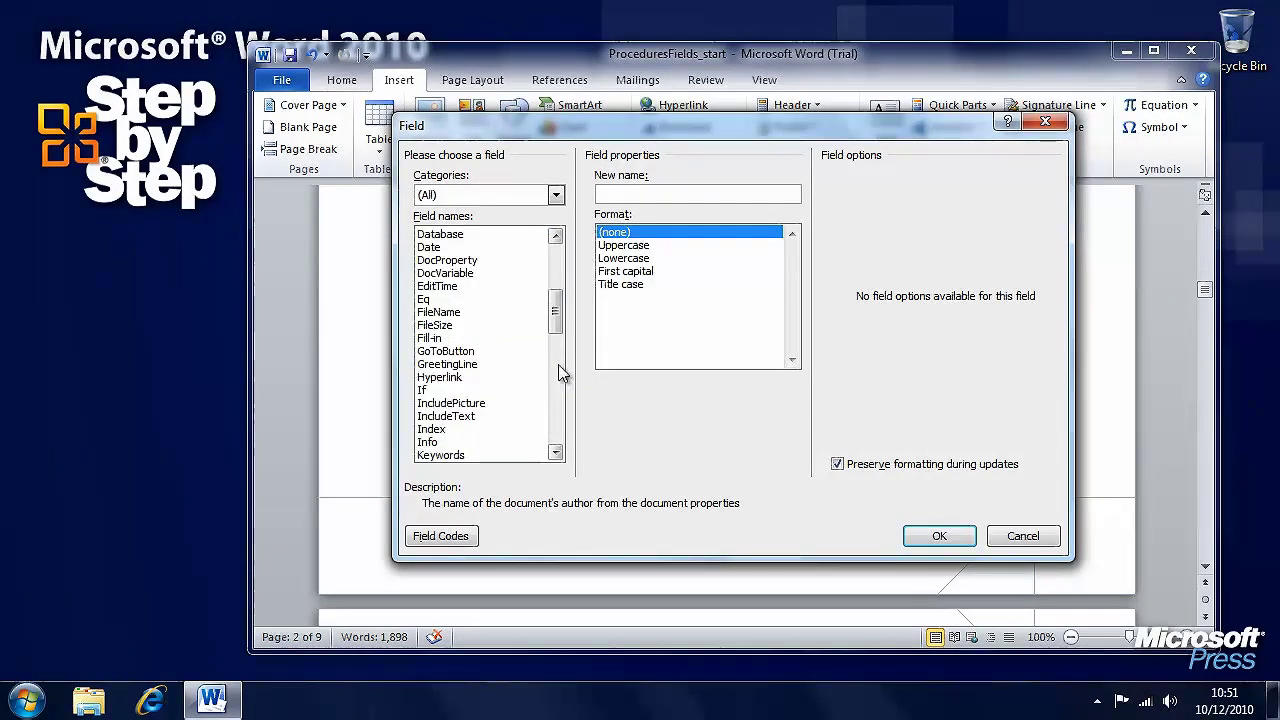
{"action": "left_click", "coordinate": [455, 314]}
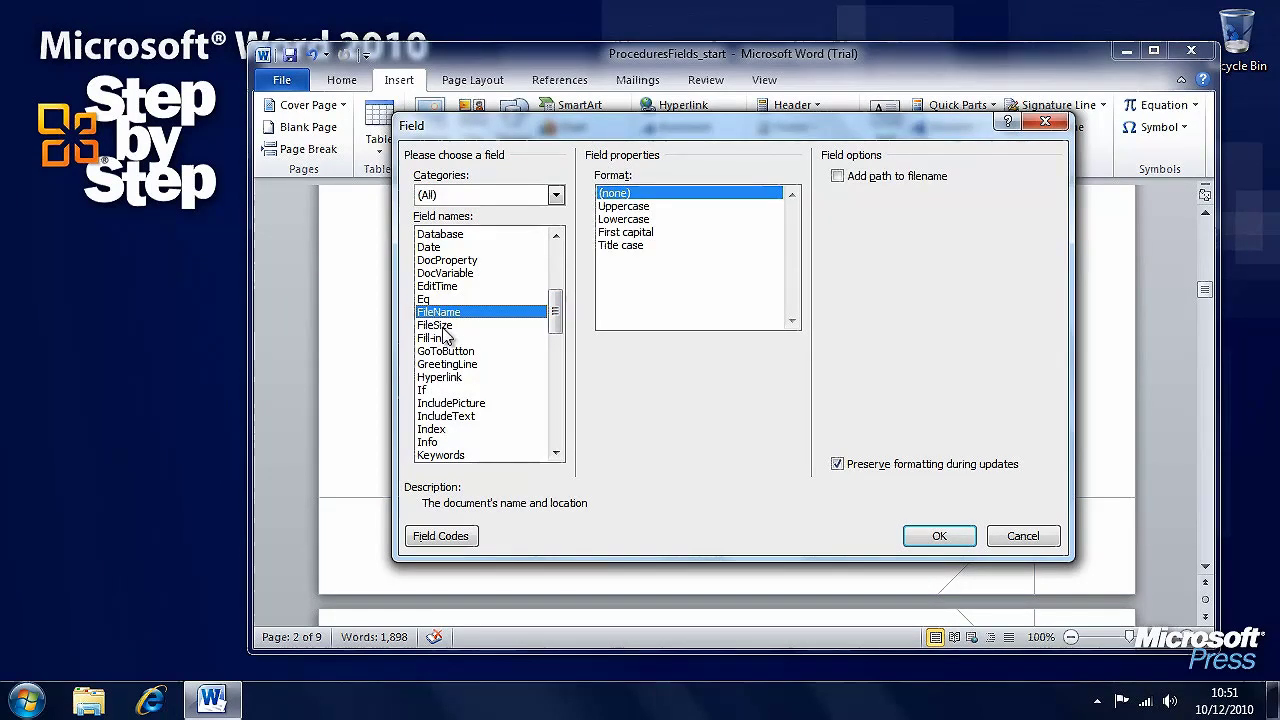
{"action": "left_click", "coordinate": [447, 327]}
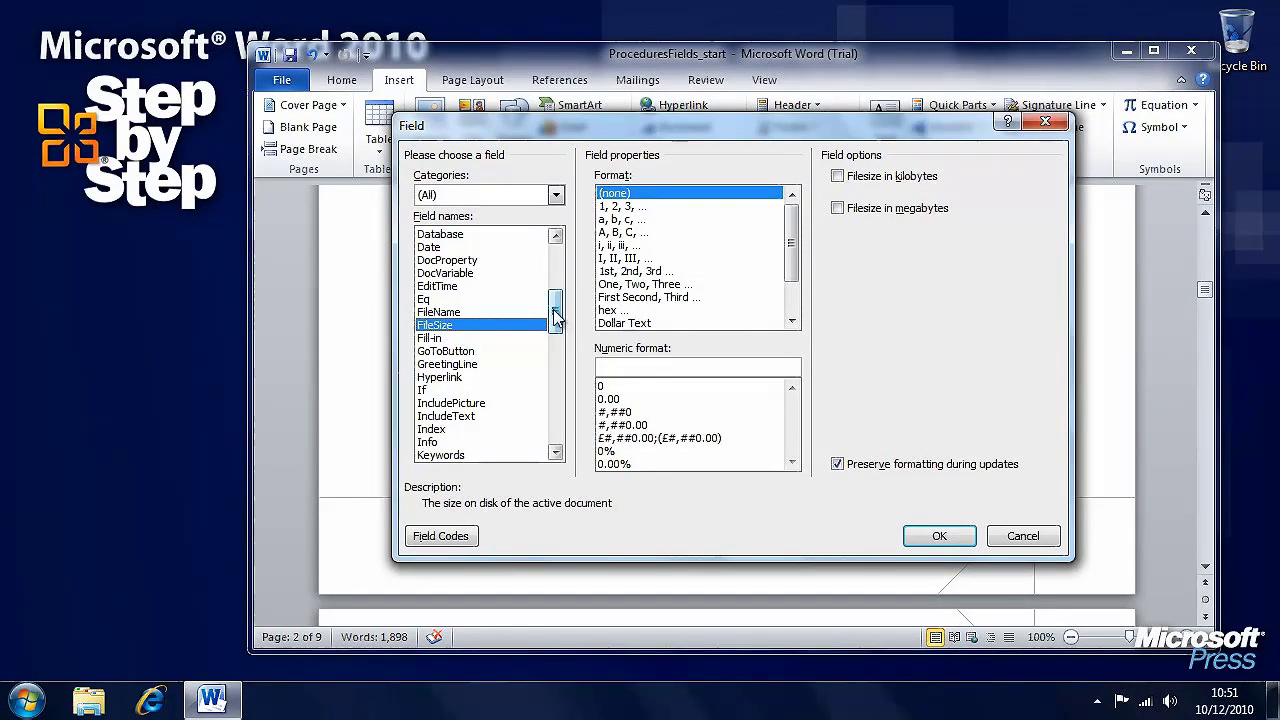
{"action": "left_click_drag", "start_coordinate": [557, 310], "coordinate": [557, 370]}
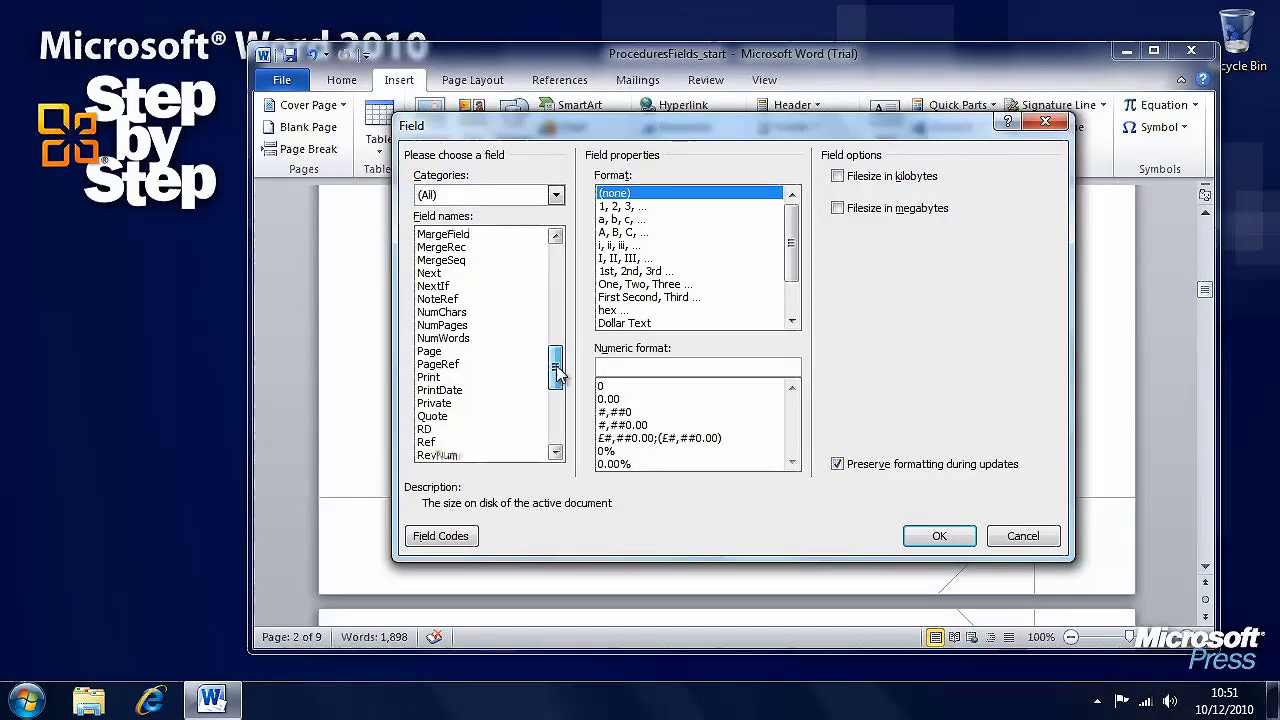
Preview the Page, Symbol, Title and Time fields, then cancel without inserting a field
{"action": "left_click", "coordinate": [427, 352]}
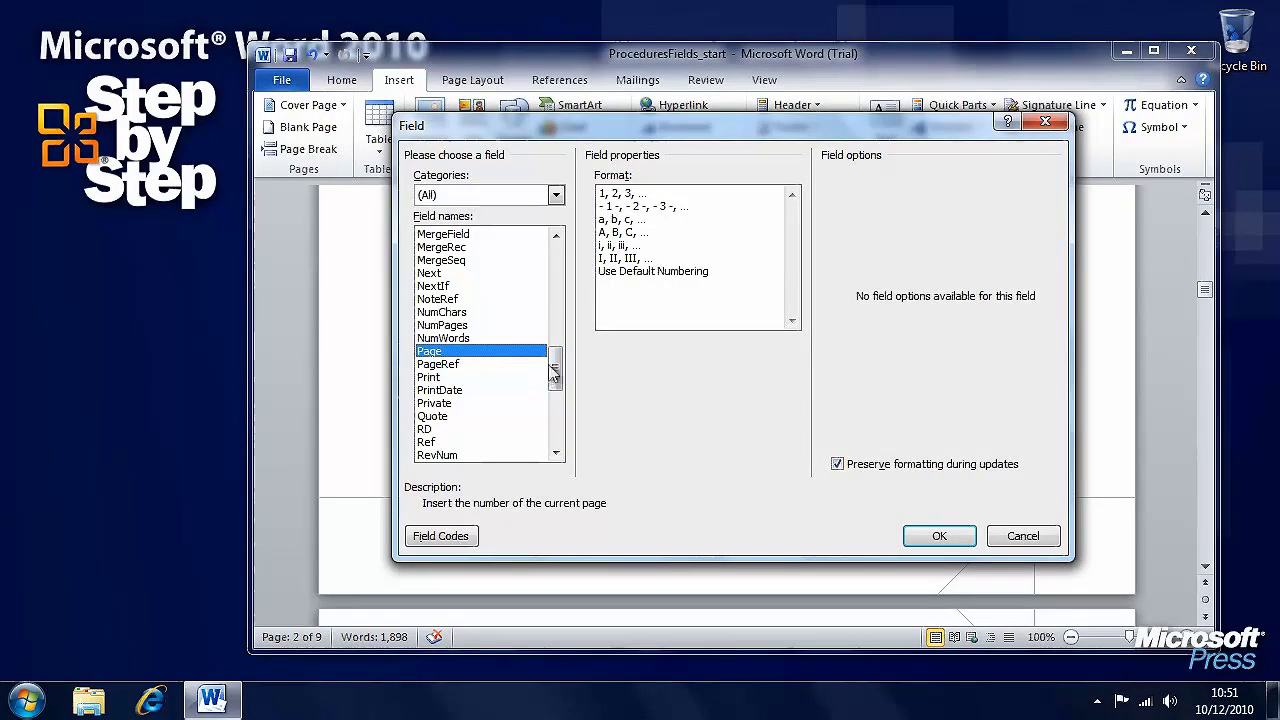
{"action": "left_click_drag", "start_coordinate": [556, 370], "coordinate": [557, 416]}
{"action": "left_click", "coordinate": [445, 352]}
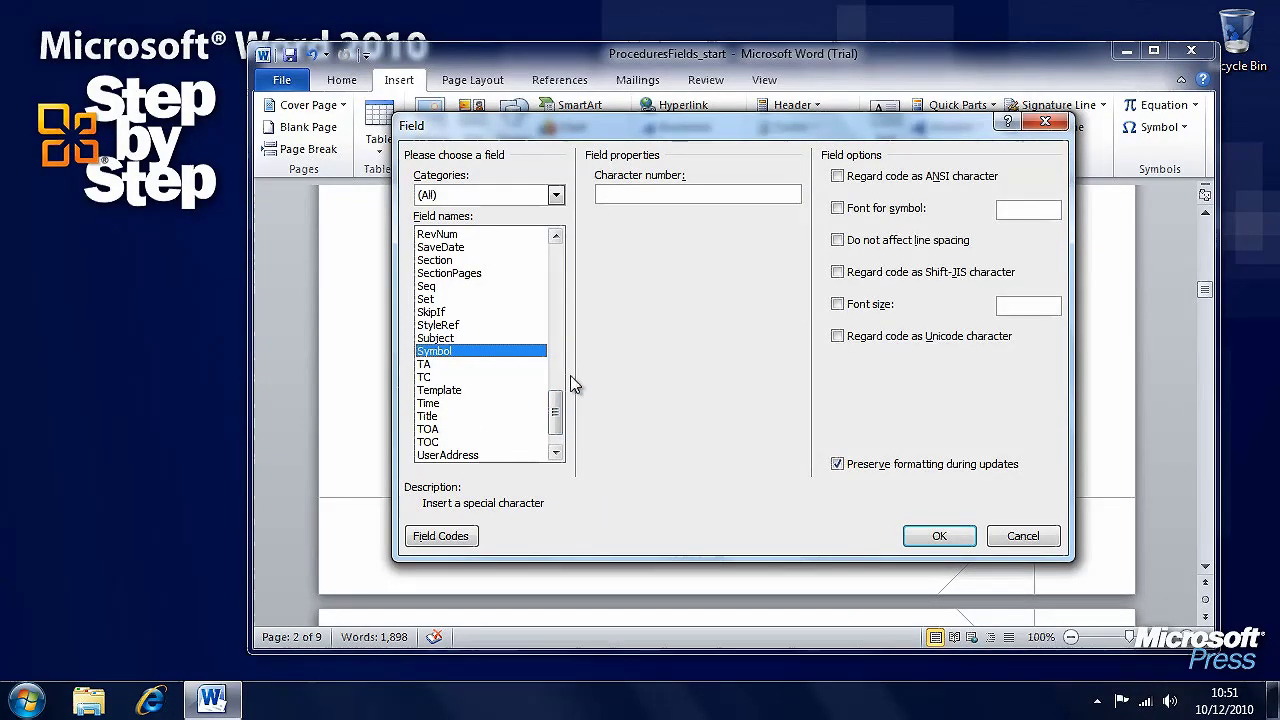
{"action": "left_click", "coordinate": [447, 418]}
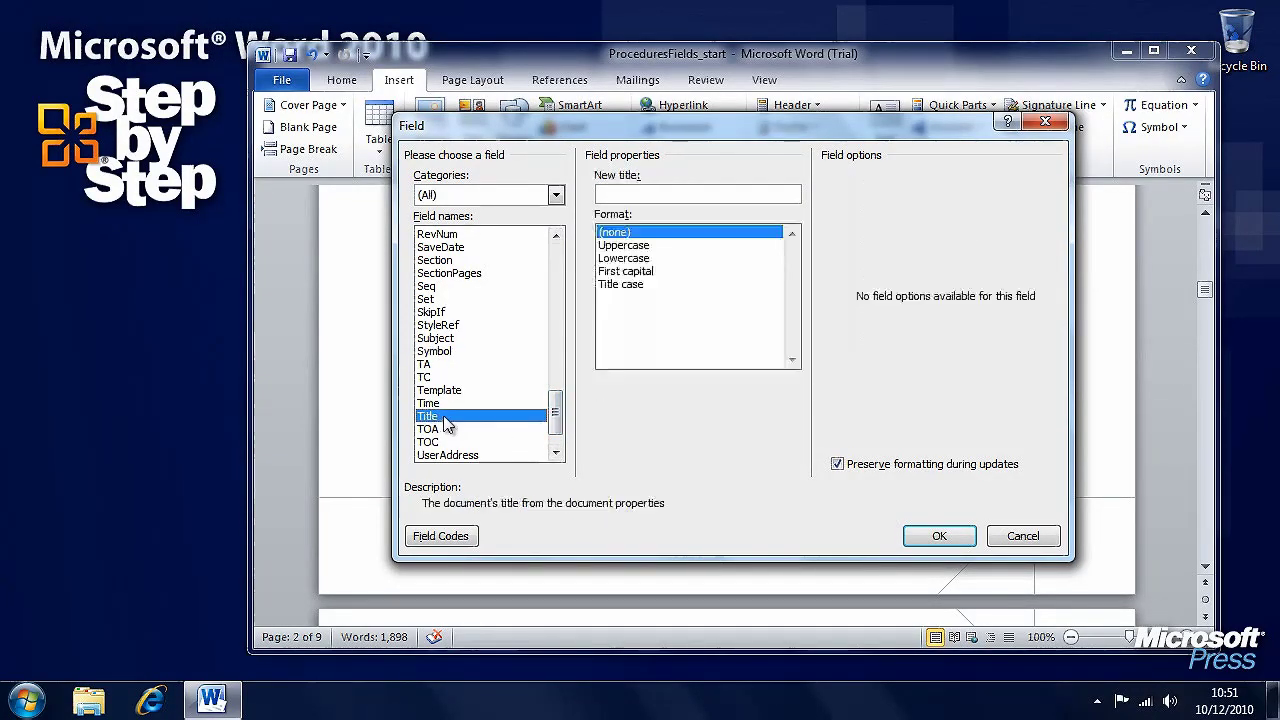
{"action": "left_click", "coordinate": [455, 404]}
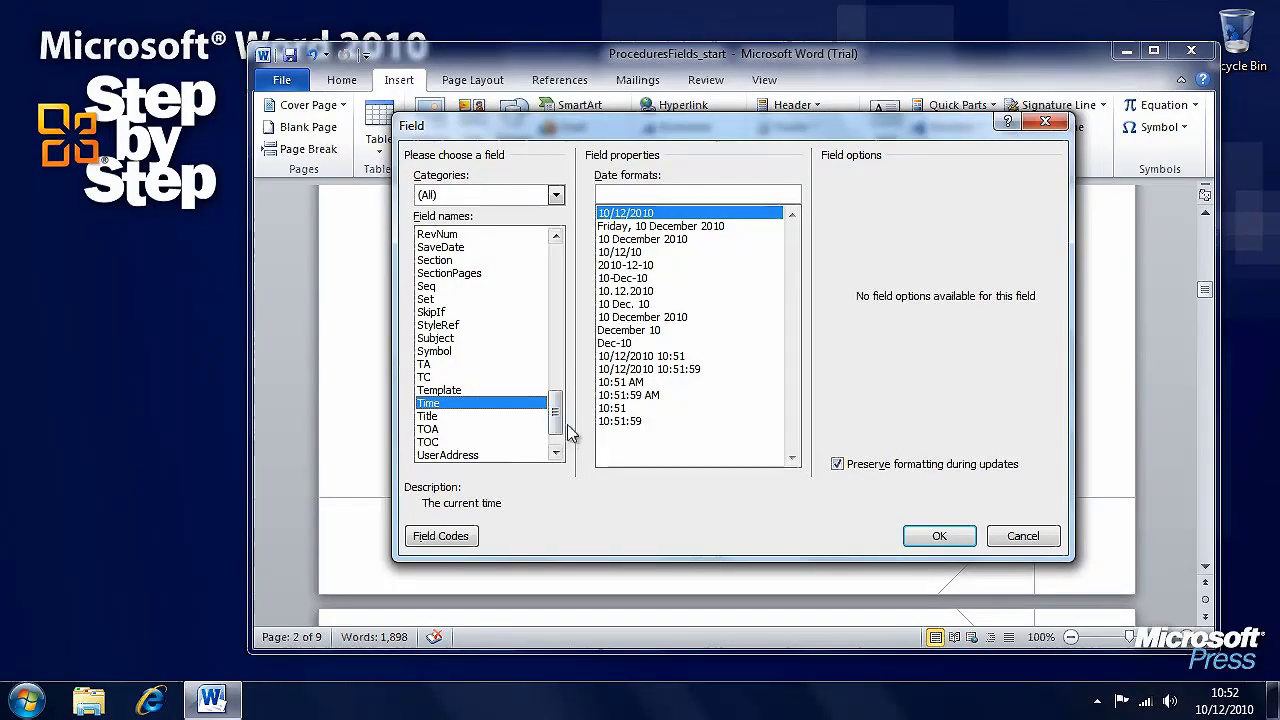
{"action": "scroll", "coordinate": [555, 420], "scroll_direction": "down", "scroll_amount": 1}
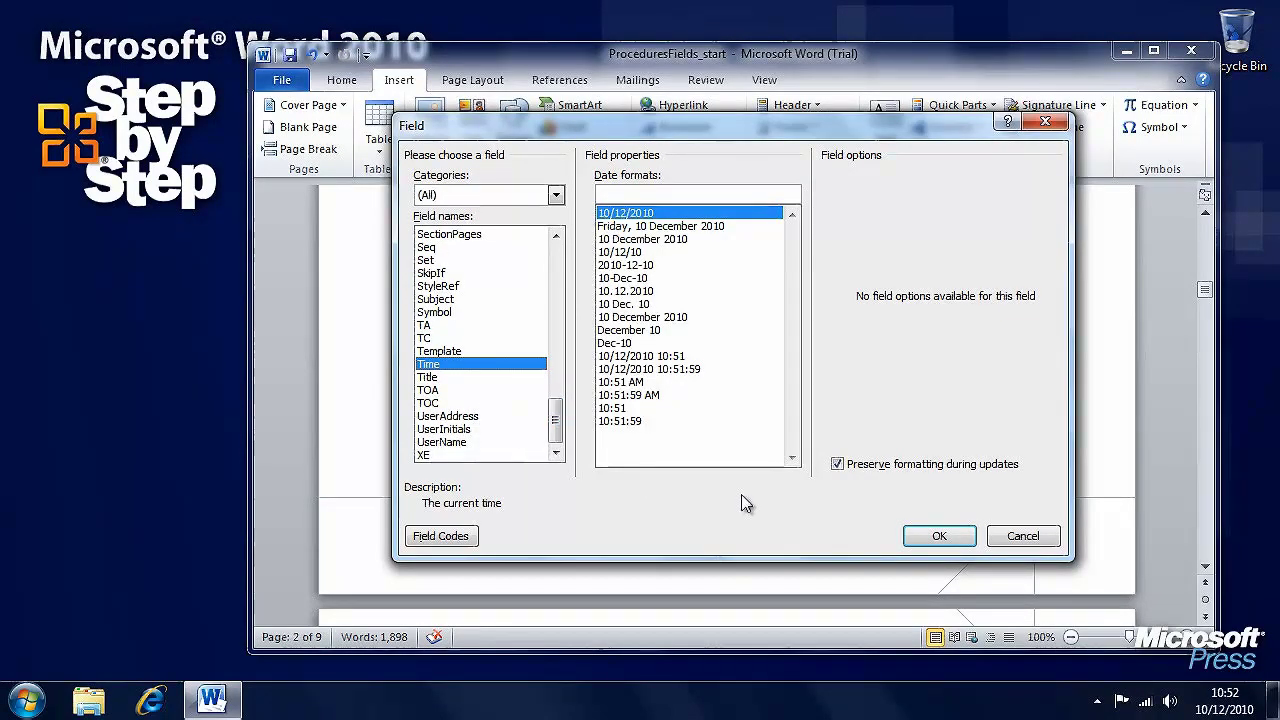
{"action": "left_click", "coordinate": [1020, 536]}
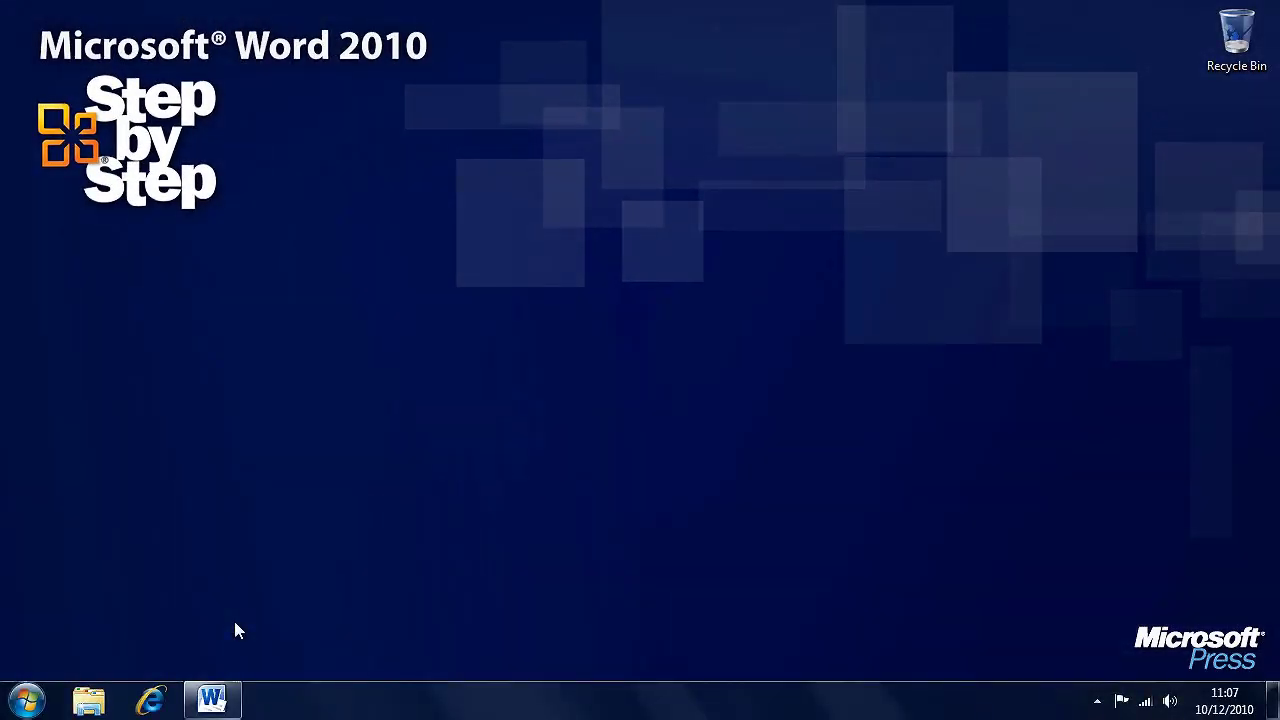
Restore the RulesBookmarks_start document window from the taskbar
{"action": "left_click", "coordinate": [211, 700]}
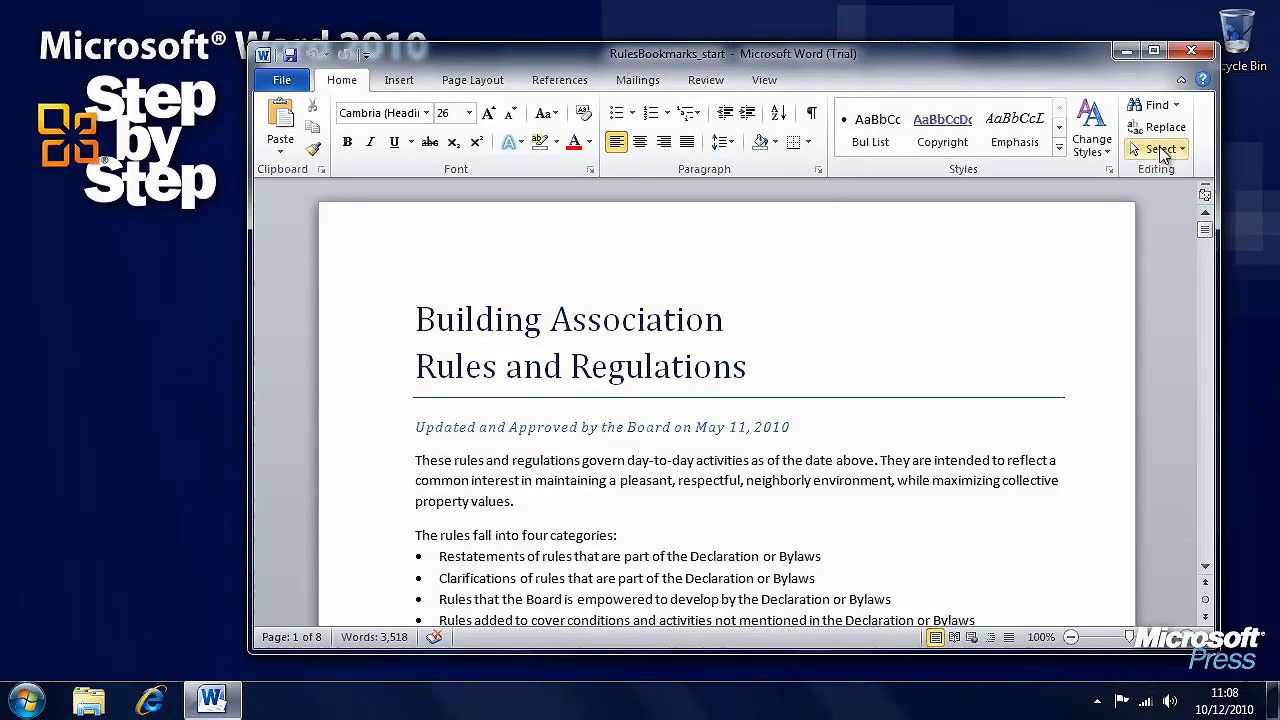
Jump to page 5 with Go To and place the cursor at the 10. Building Maintenance heading
{"action": "left_click", "coordinate": [1178, 107]}
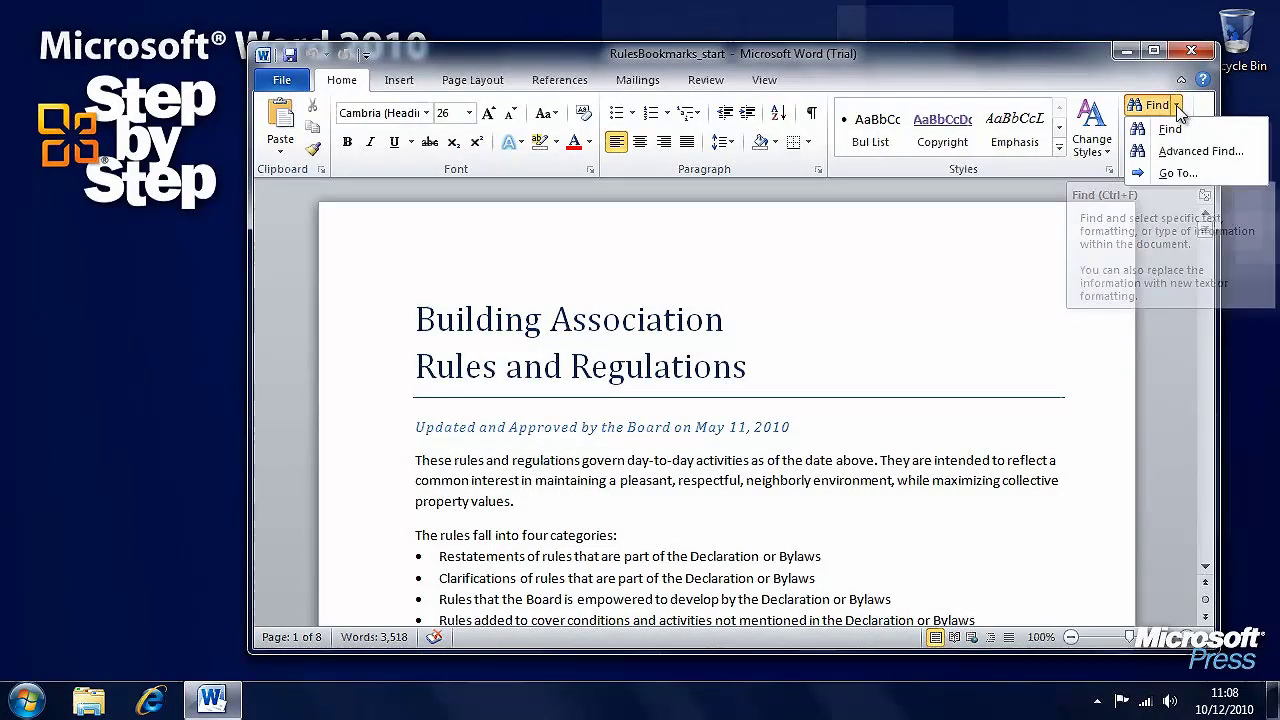
{"action": "left_click", "coordinate": [1181, 173]}
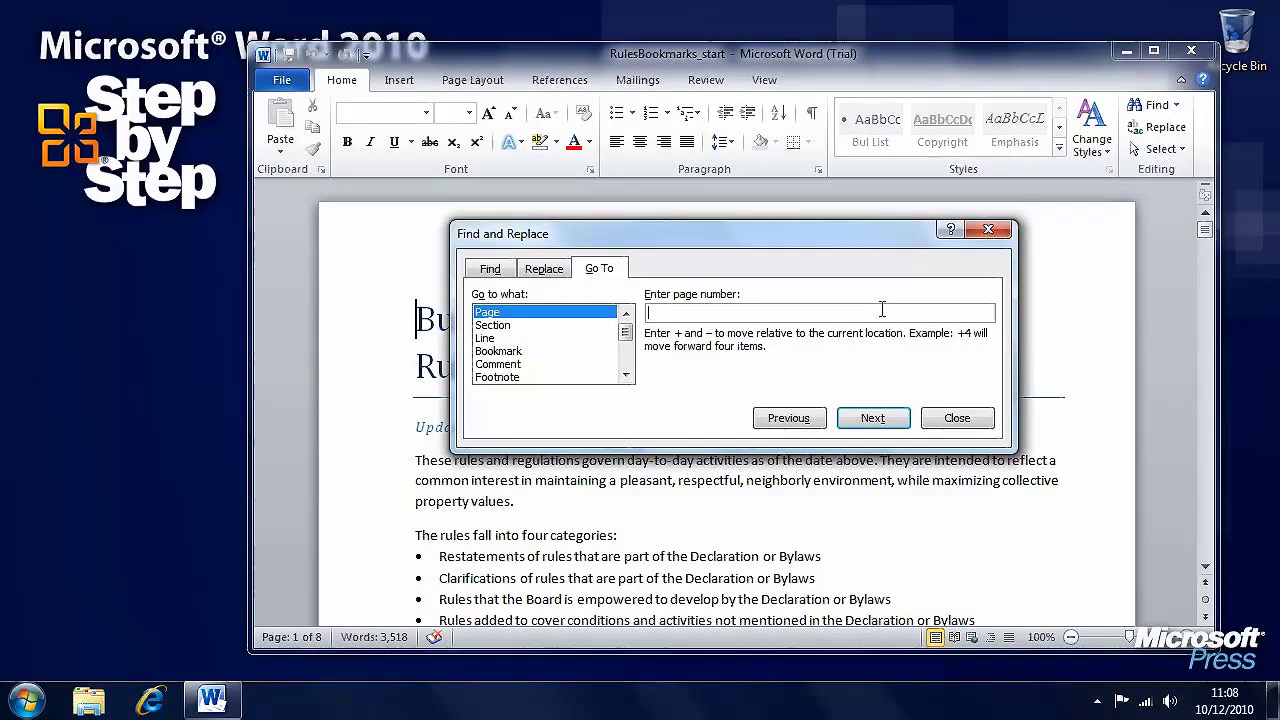
{"action": "type", "text": "5"}
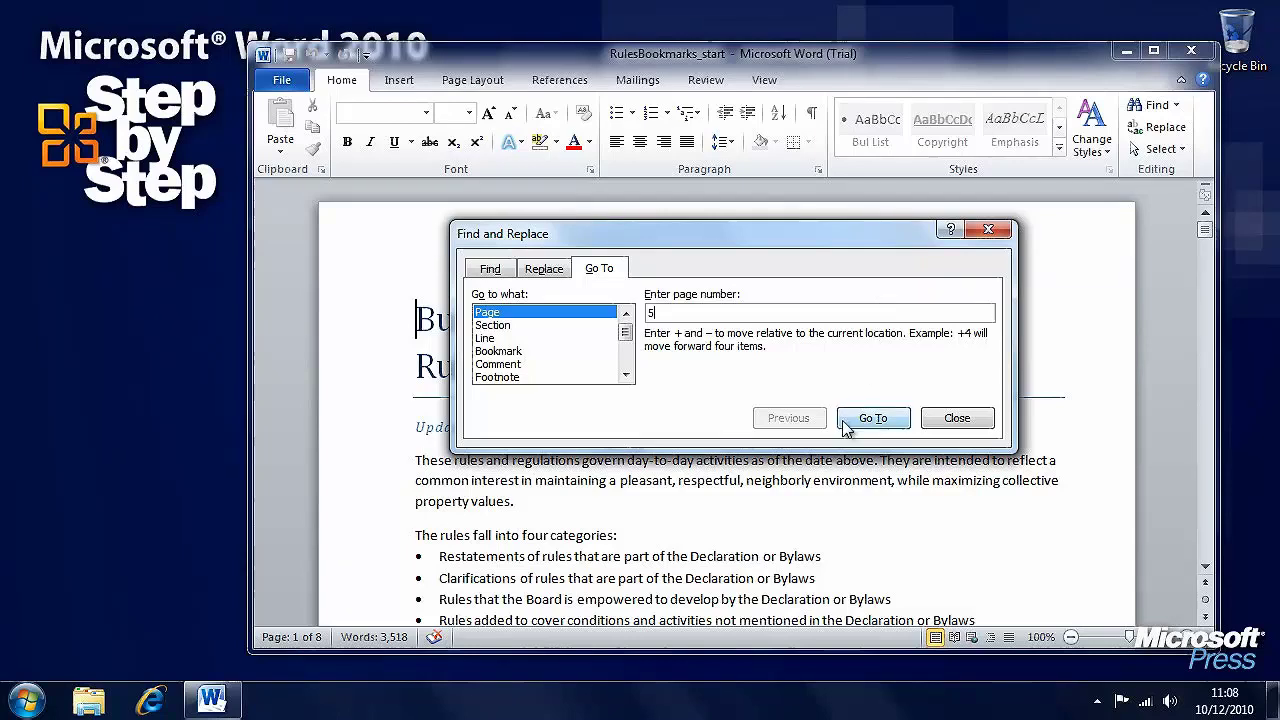
{"action": "left_click", "coordinate": [880, 418]}
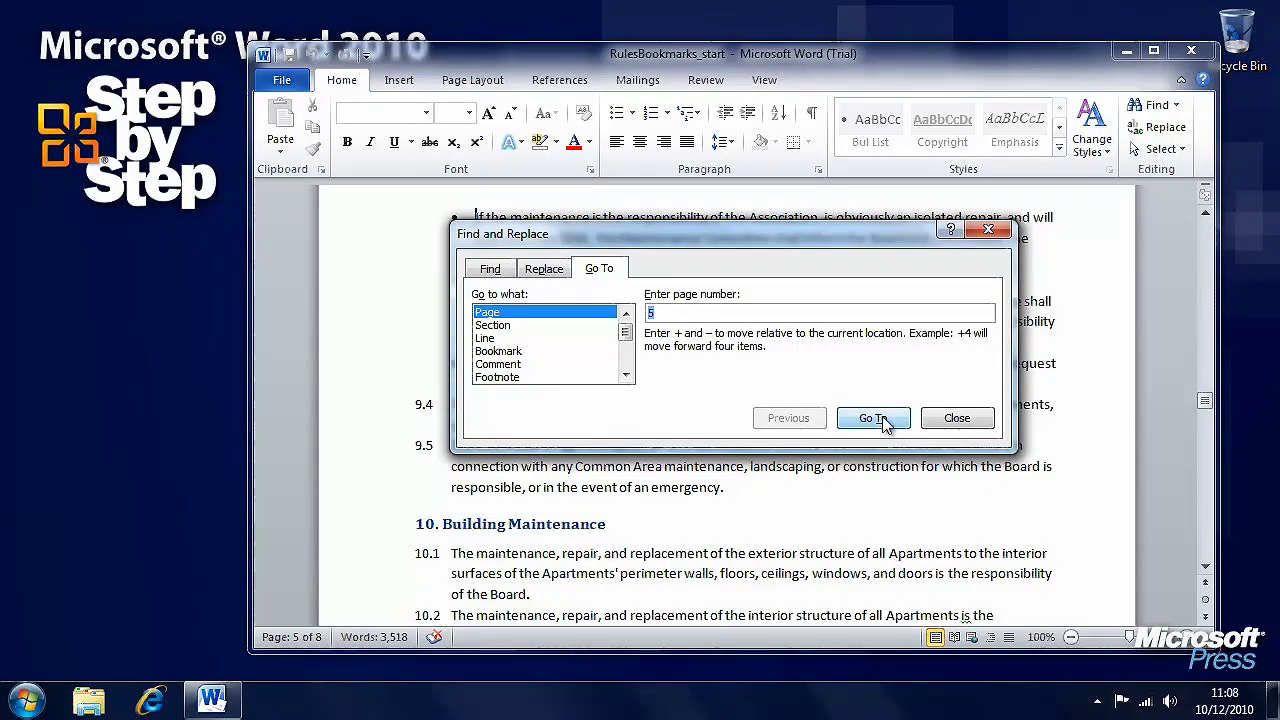
{"action": "left_click", "coordinate": [956, 418]}
{"action": "scroll", "coordinate": [718, 476], "scroll_direction": "down", "scroll_amount": 4}
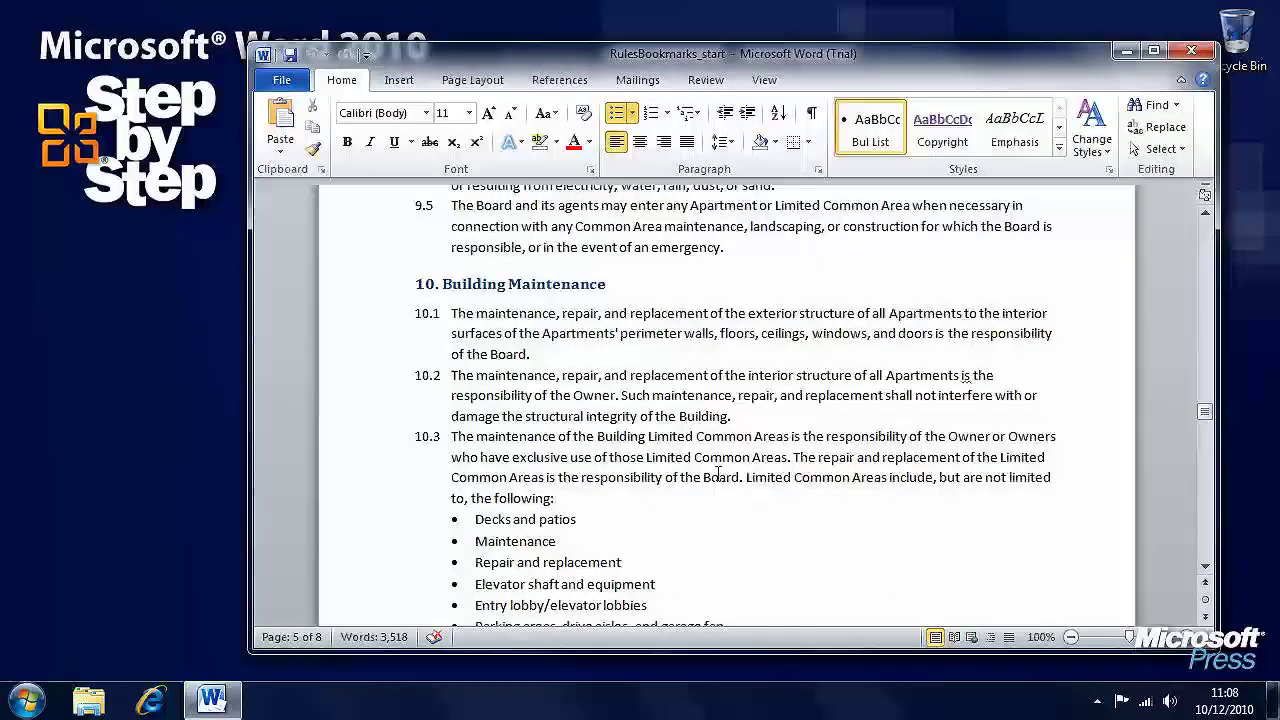
{"action": "scroll", "coordinate": [718, 476], "scroll_direction": "down", "scroll_amount": 1}
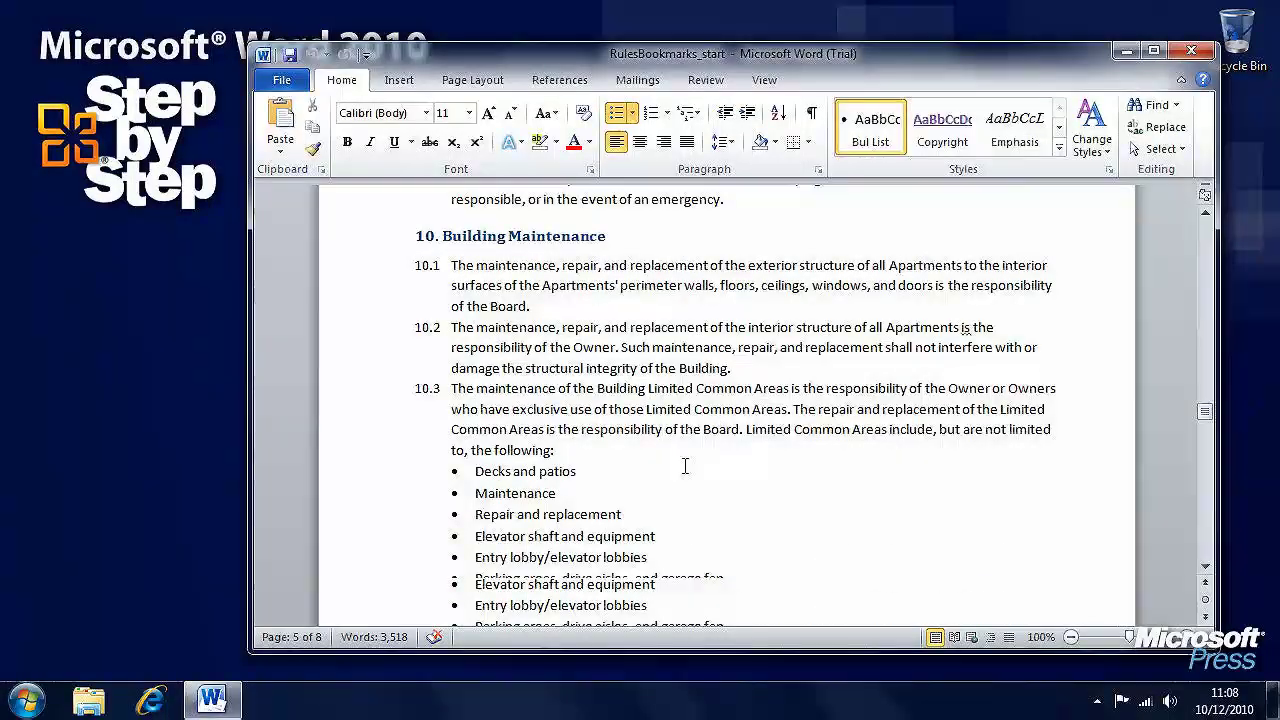
{"action": "left_click", "coordinate": [414, 236]}
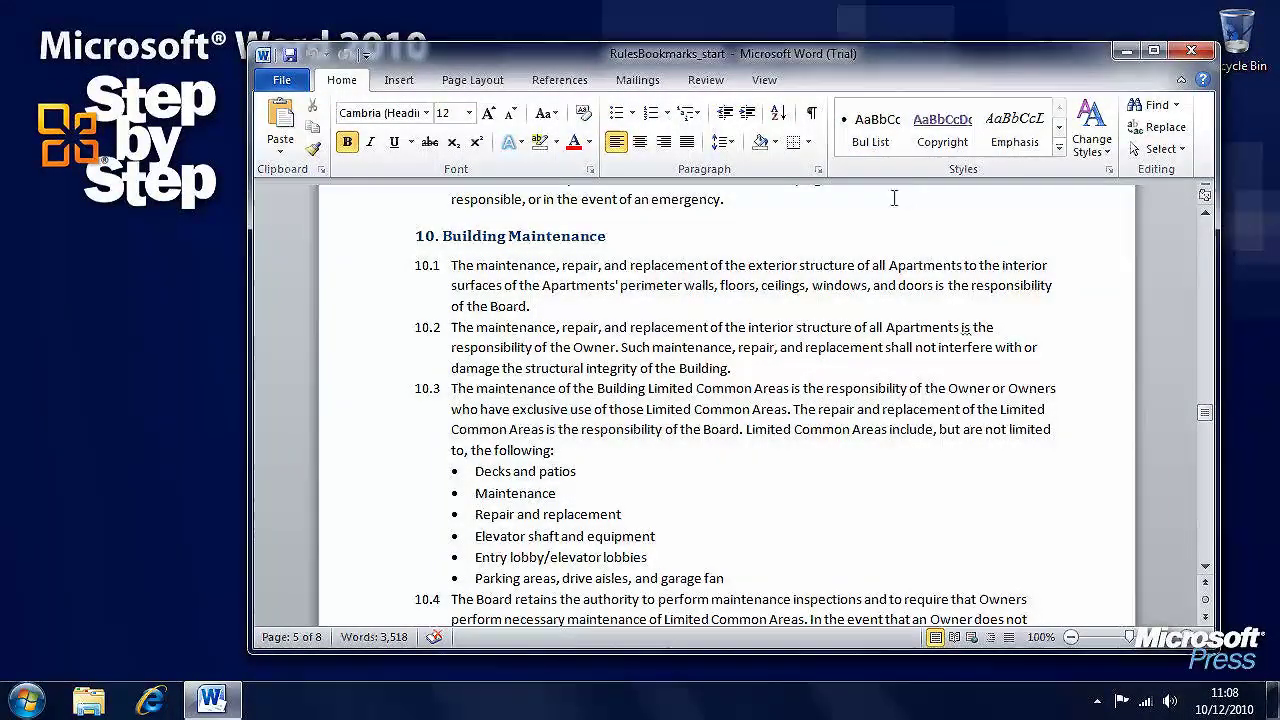
{"action": "left_click", "coordinate": [399, 80]}
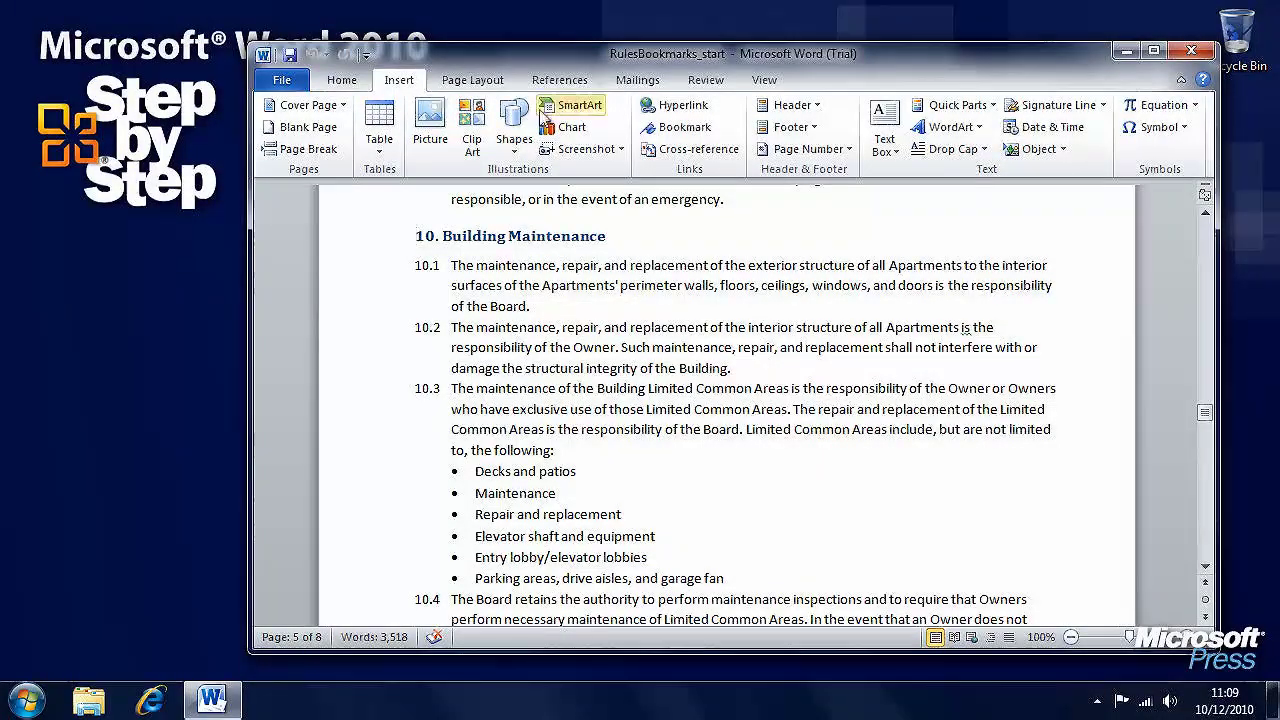
Add a bookmark named Maintenance at the heading, then select the six Limited Common Areas bullets
{"action": "left_click", "coordinate": [697, 136]}
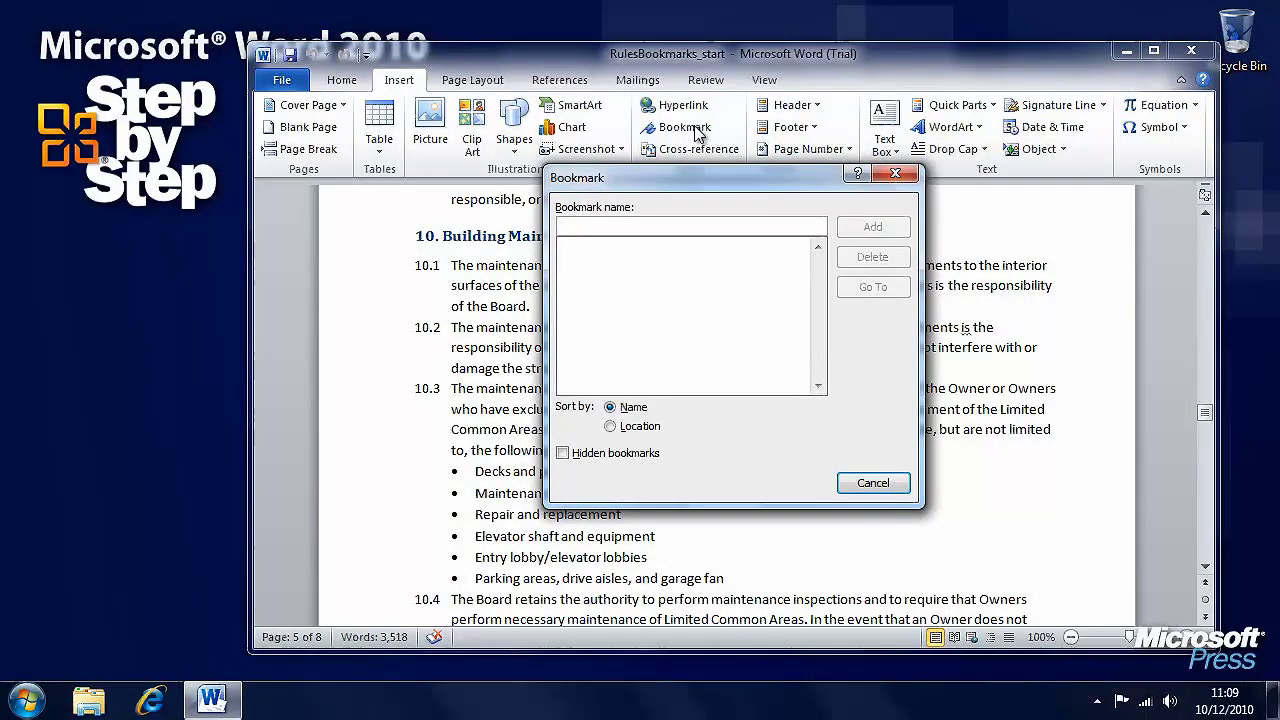
{"action": "type", "text": "Maintenance"}
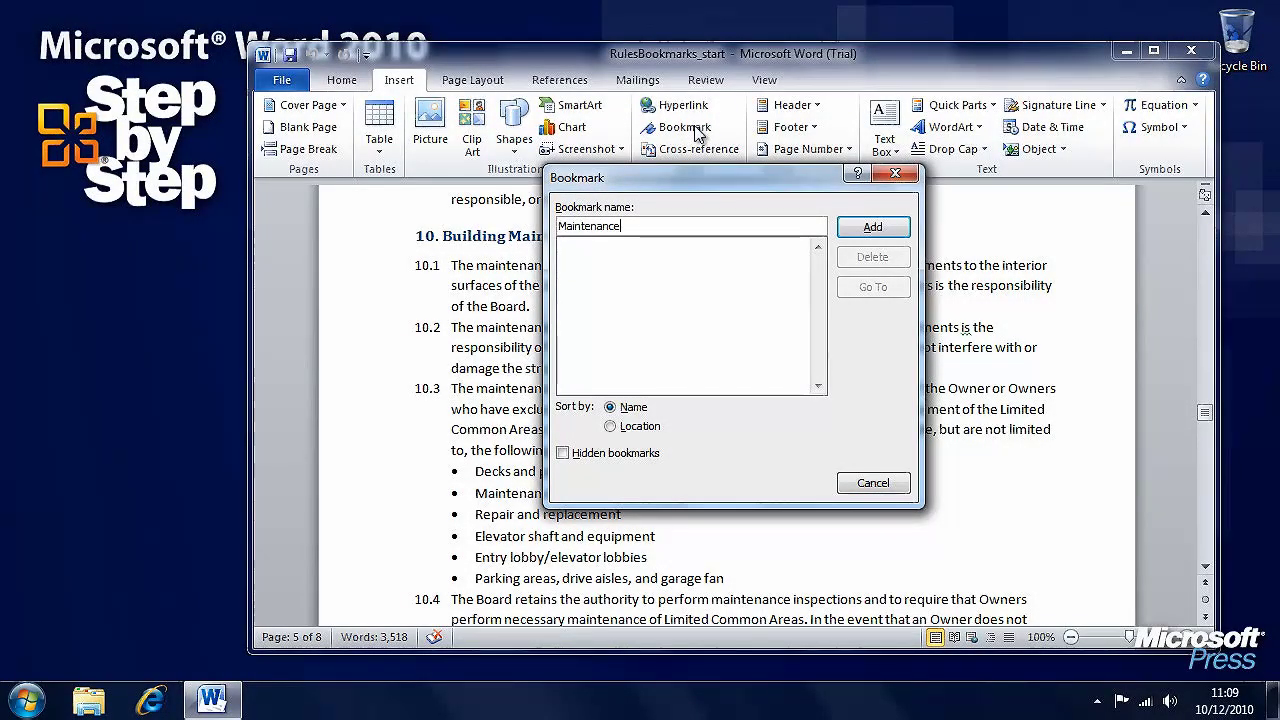
{"action": "left_click", "coordinate": [864, 226]}
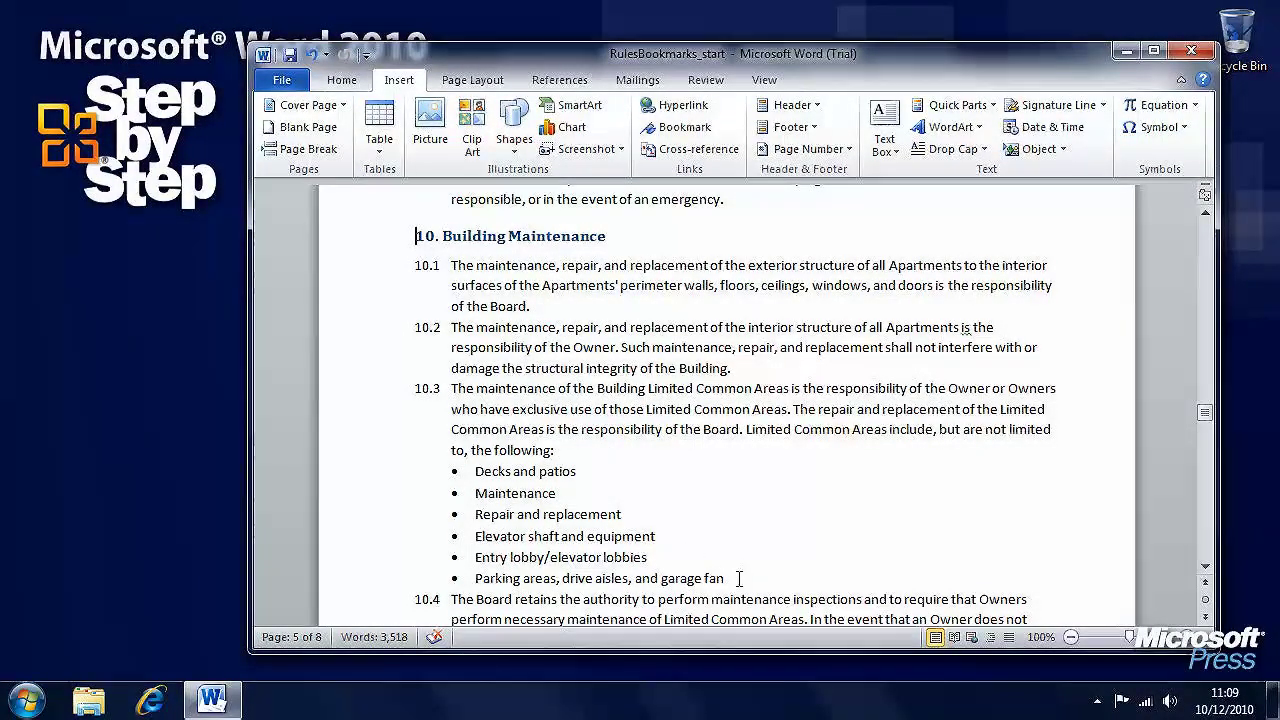
{"action": "left_click_drag", "start_coordinate": [725, 578], "coordinate": [472, 471]}
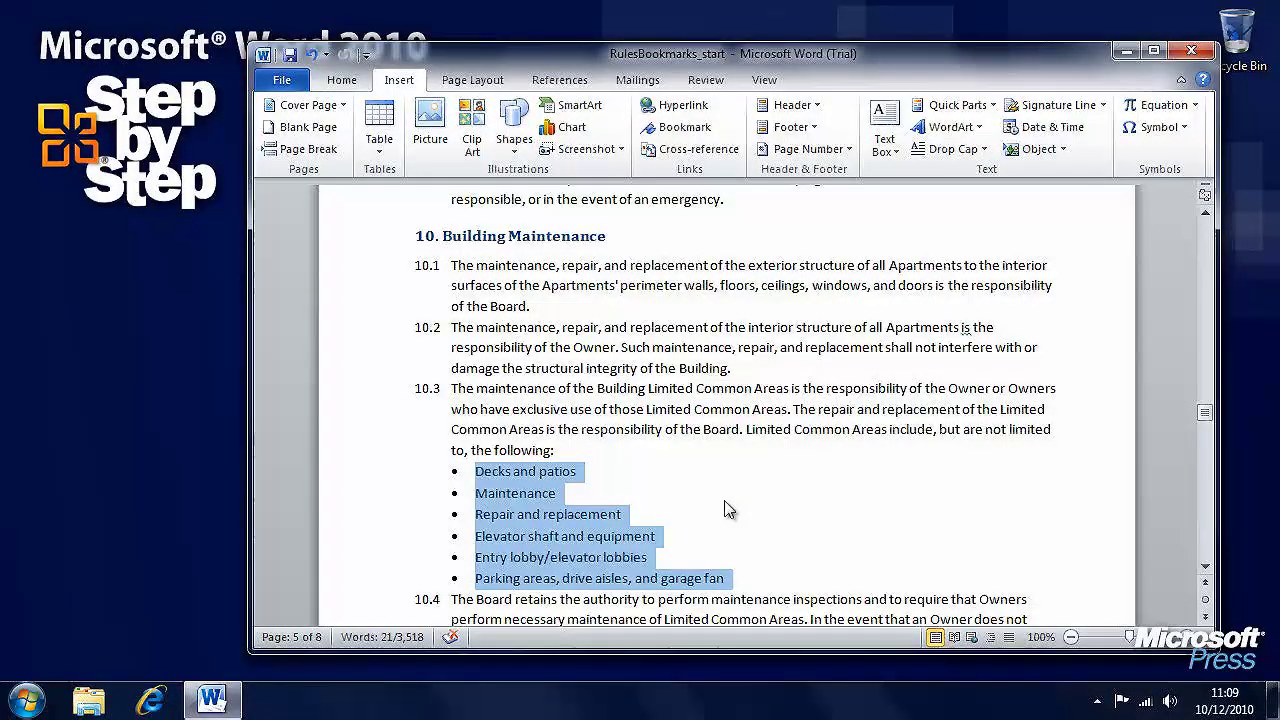
Bookmark the selected 10.3 bullet list as LimitedCommon, then jump back to the document start
{"action": "left_click", "coordinate": [701, 137]}
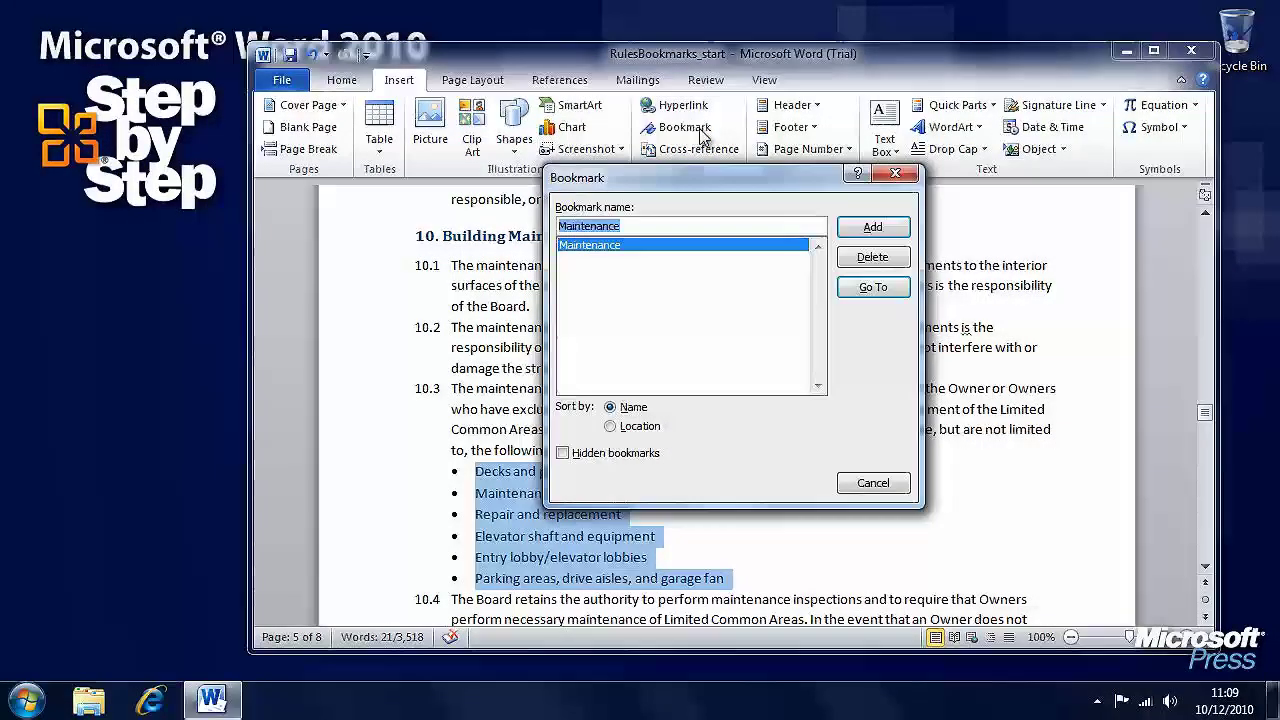
{"action": "type", "text": "Limite"}
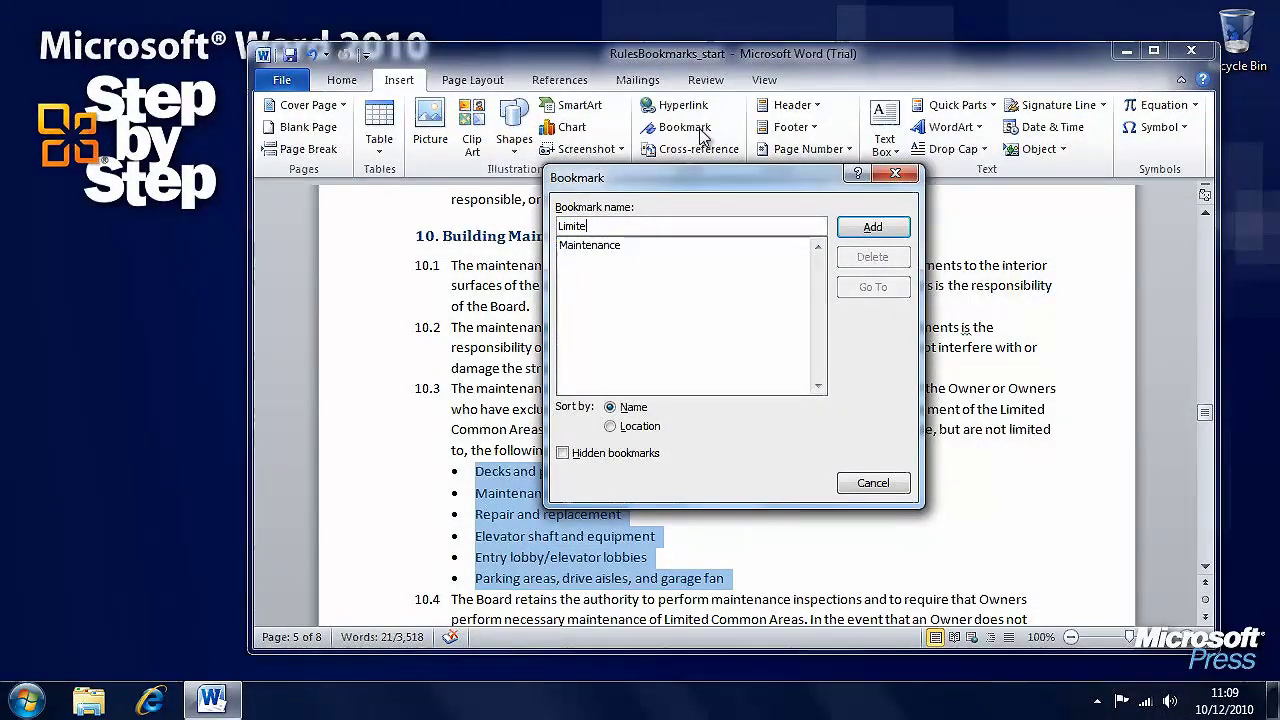
{"action": "type", "text": "dCommon"}
{"action": "left_click", "coordinate": [873, 229]}
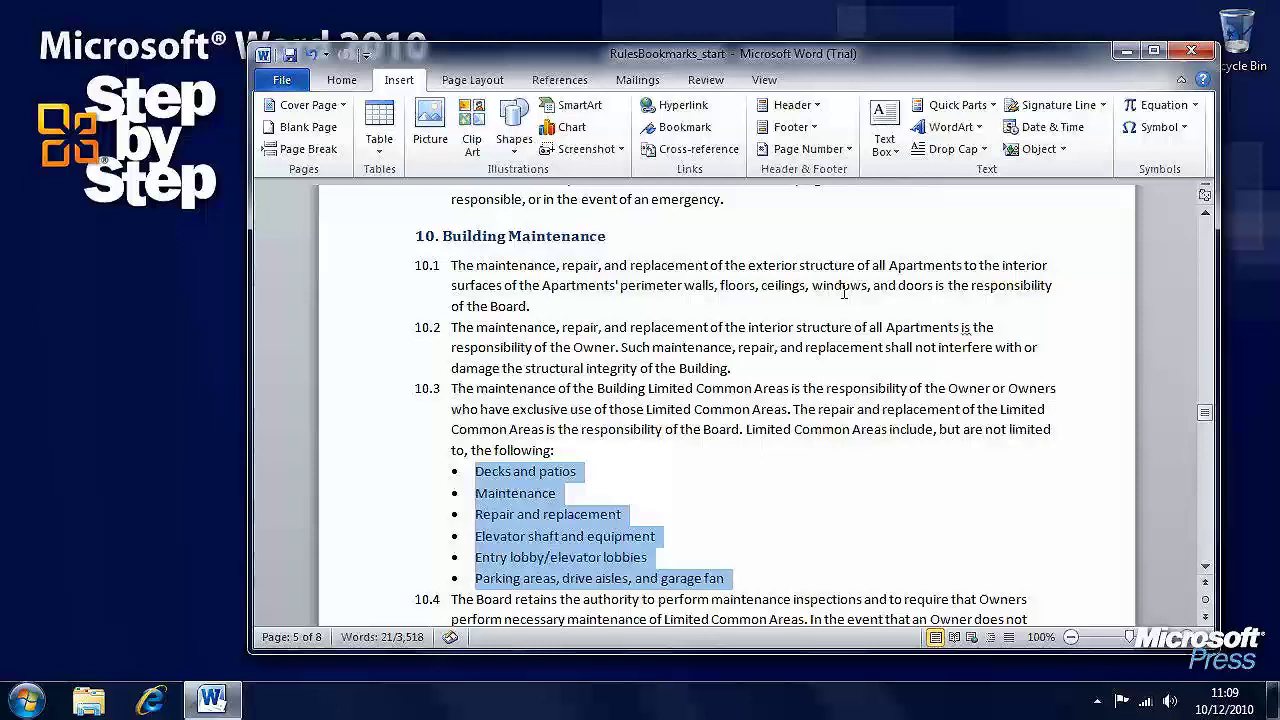
{"action": "left_click", "coordinate": [775, 476]}
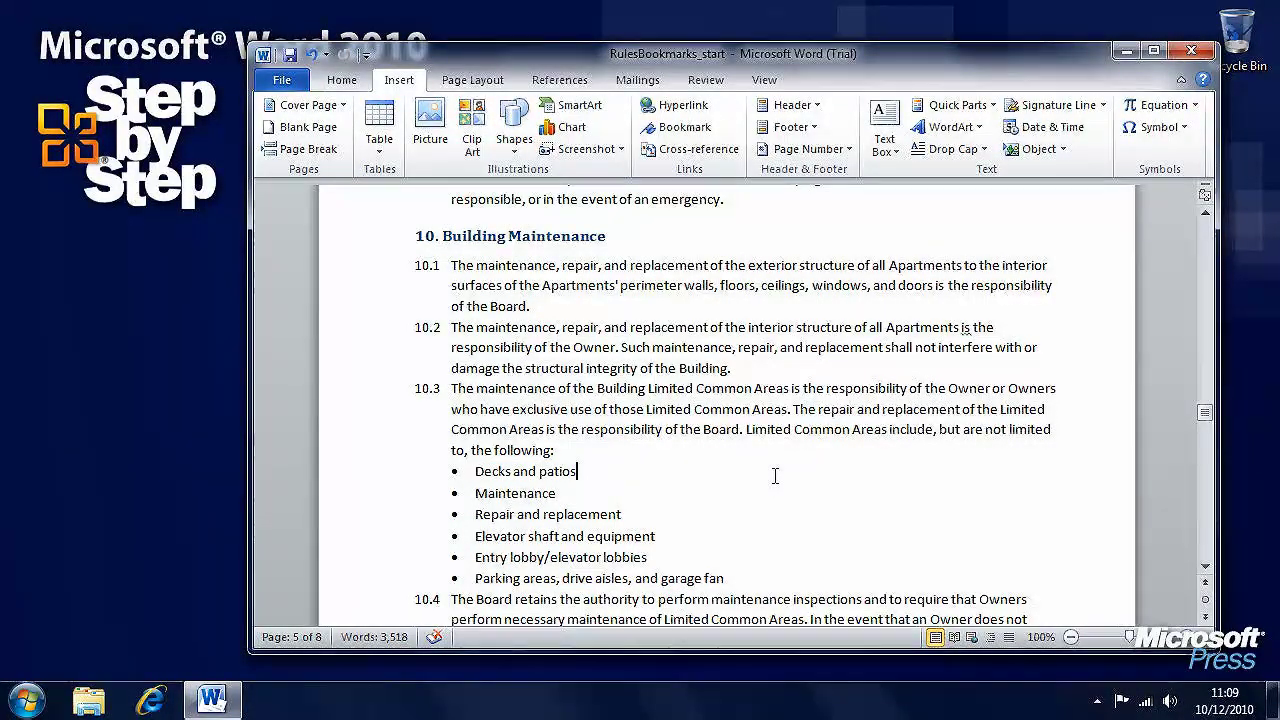
{"action": "key", "text": "ctrl+Home"}
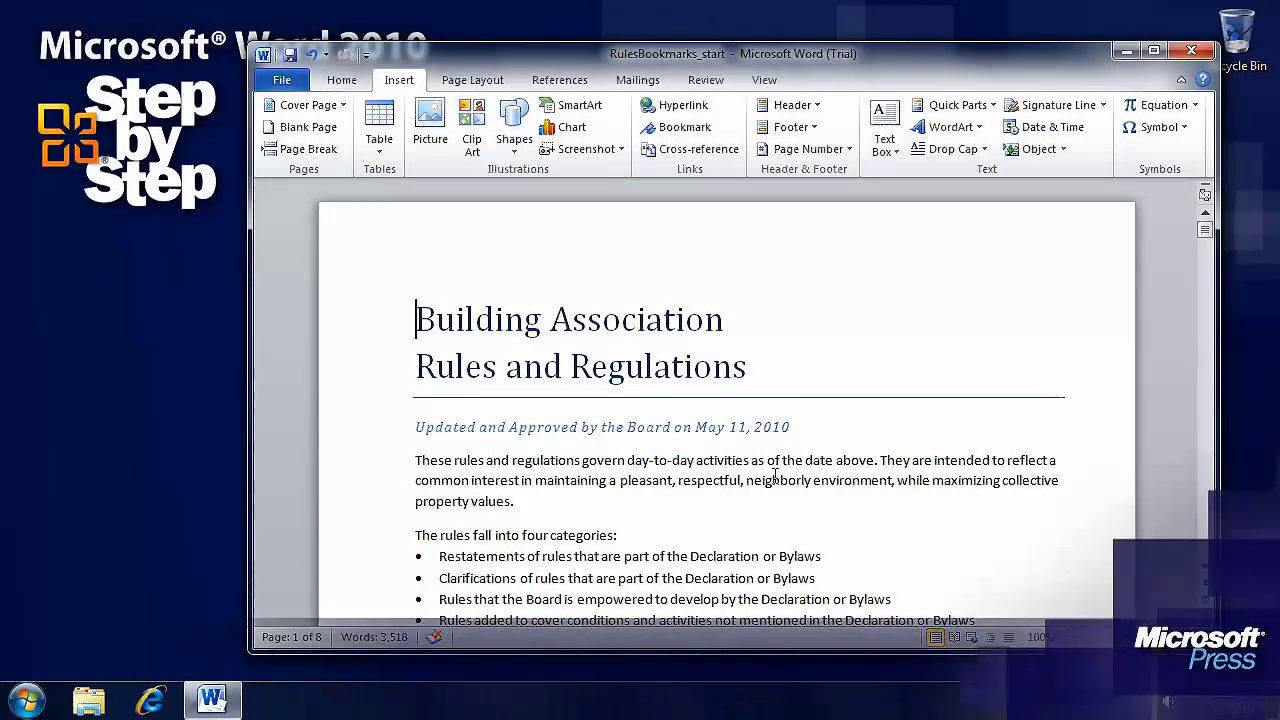
{"action": "left_click", "coordinate": [341, 80]}
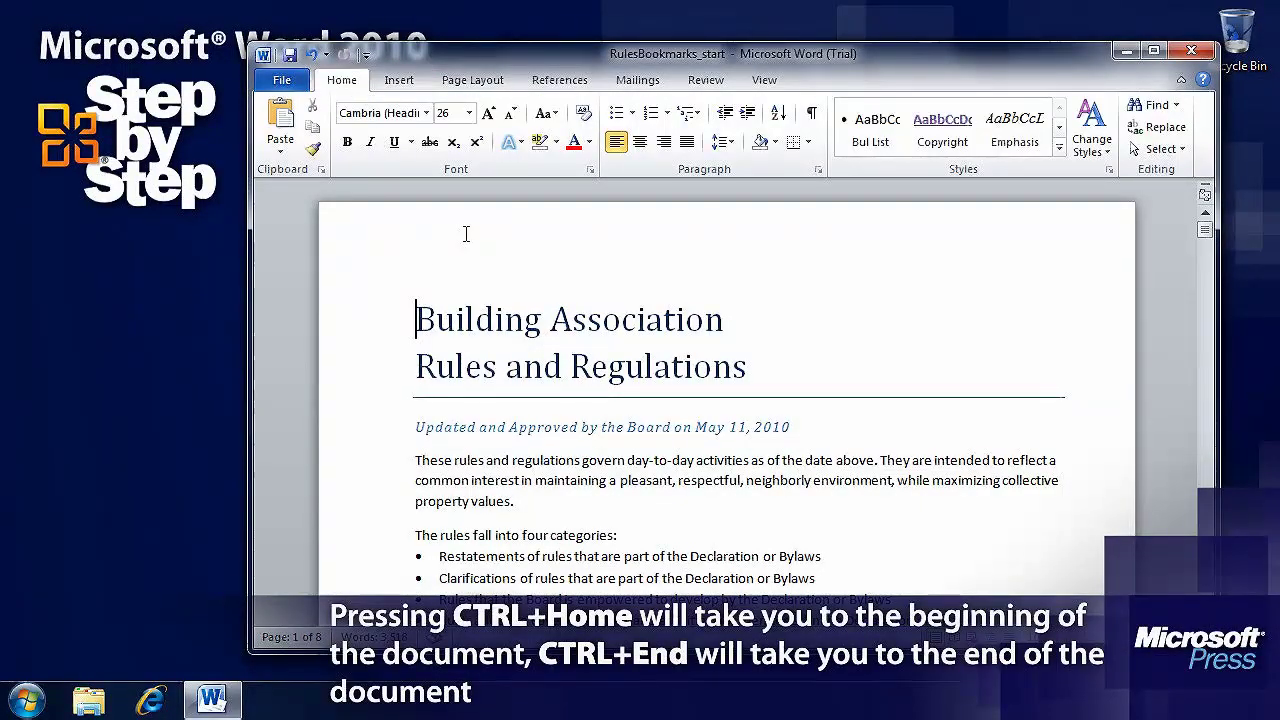
Use Go To by Bookmark to jump to LimitedCommon on page 5
{"action": "left_click", "coordinate": [1177, 105]}
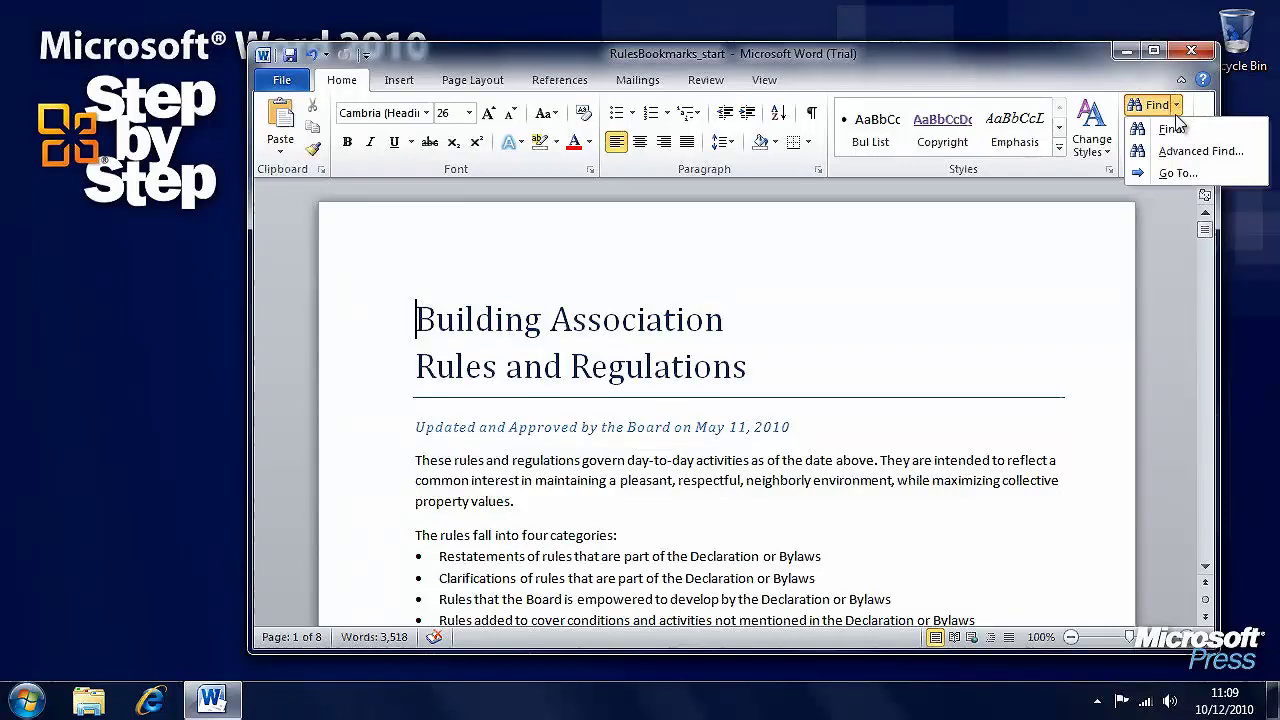
{"action": "left_click", "coordinate": [1177, 174]}
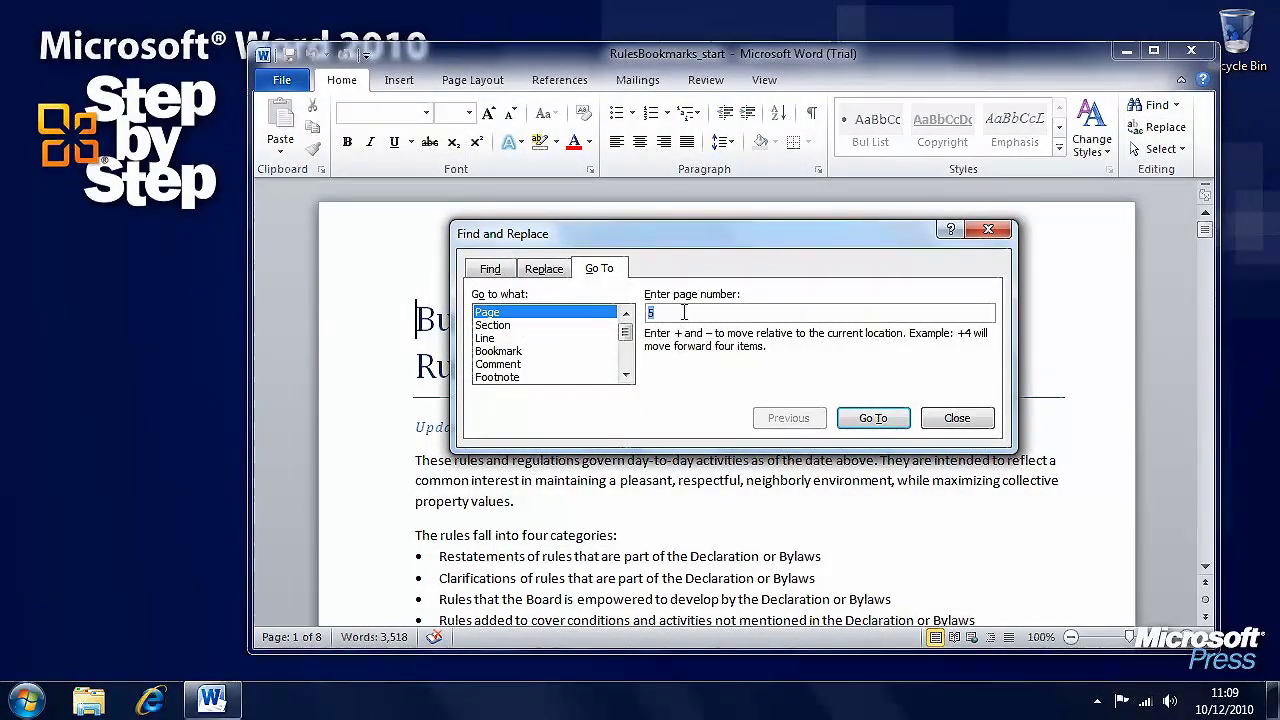
{"action": "left_click", "coordinate": [505, 351]}
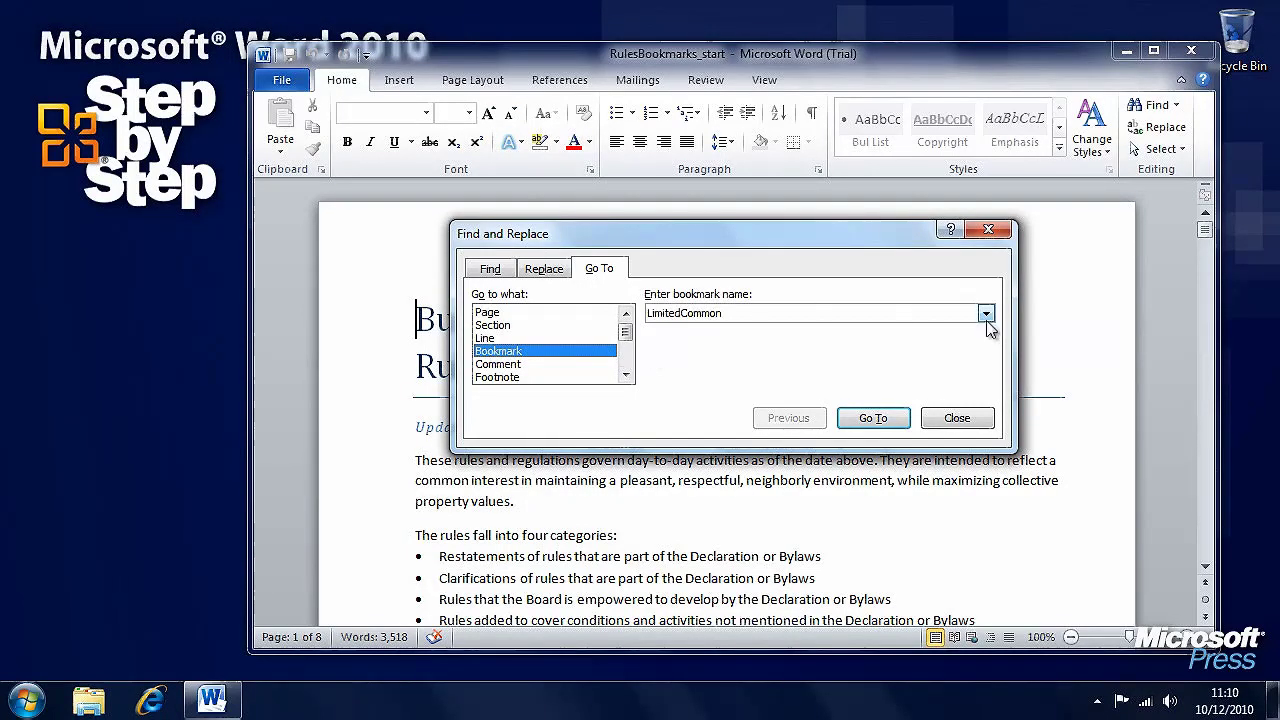
{"action": "left_click", "coordinate": [986, 314]}
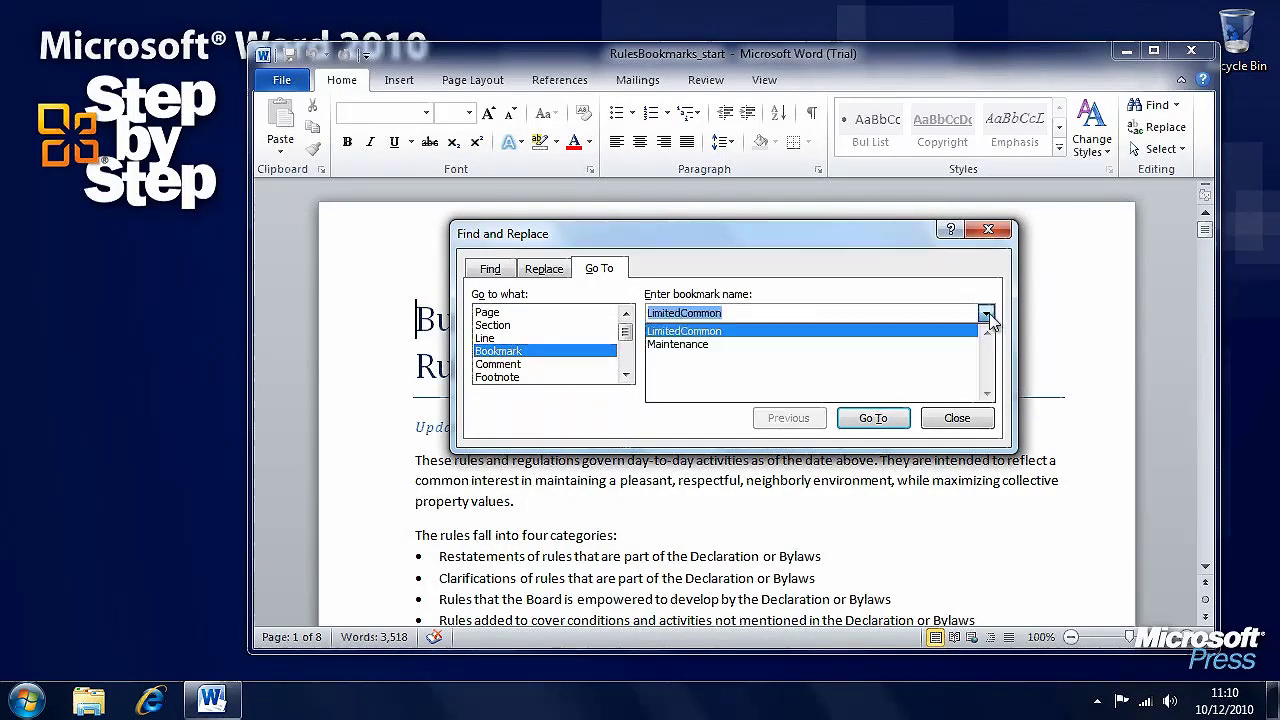
{"action": "left_click", "coordinate": [680, 344]}
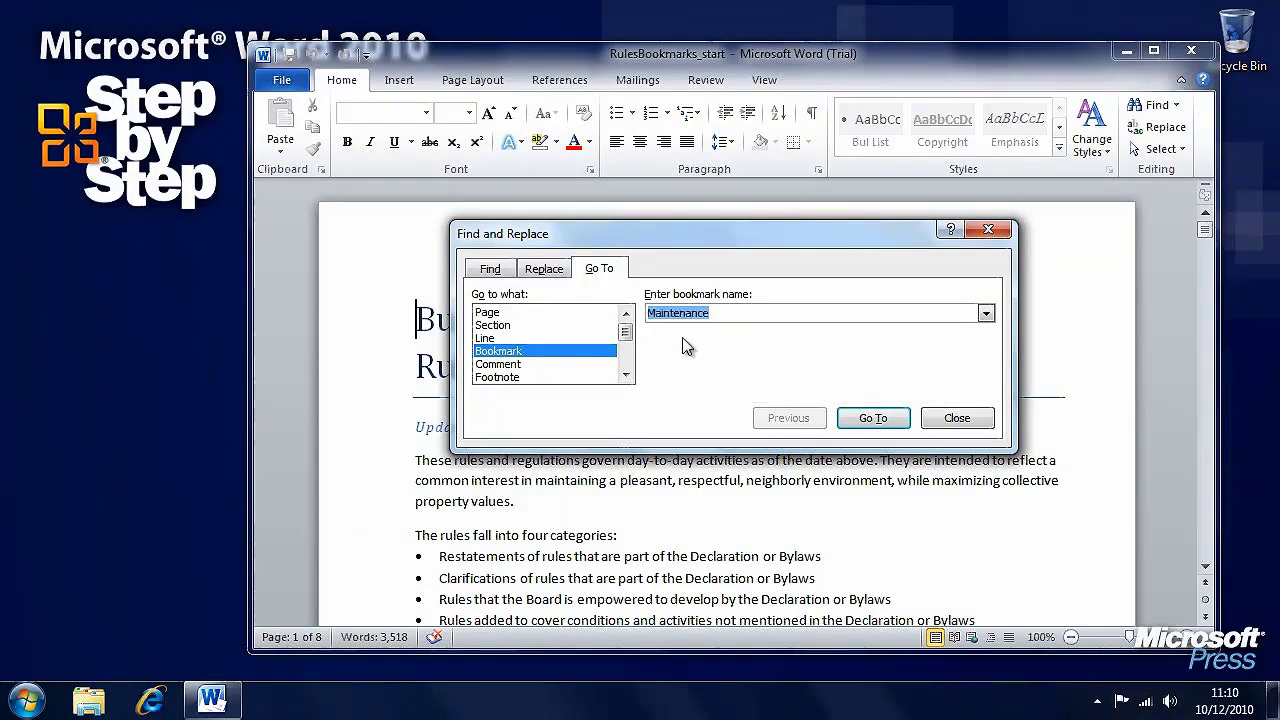
{"action": "left_click", "coordinate": [986, 314]}
{"action": "left_click", "coordinate": [786, 329]}
{"action": "left_click", "coordinate": [872, 418]}
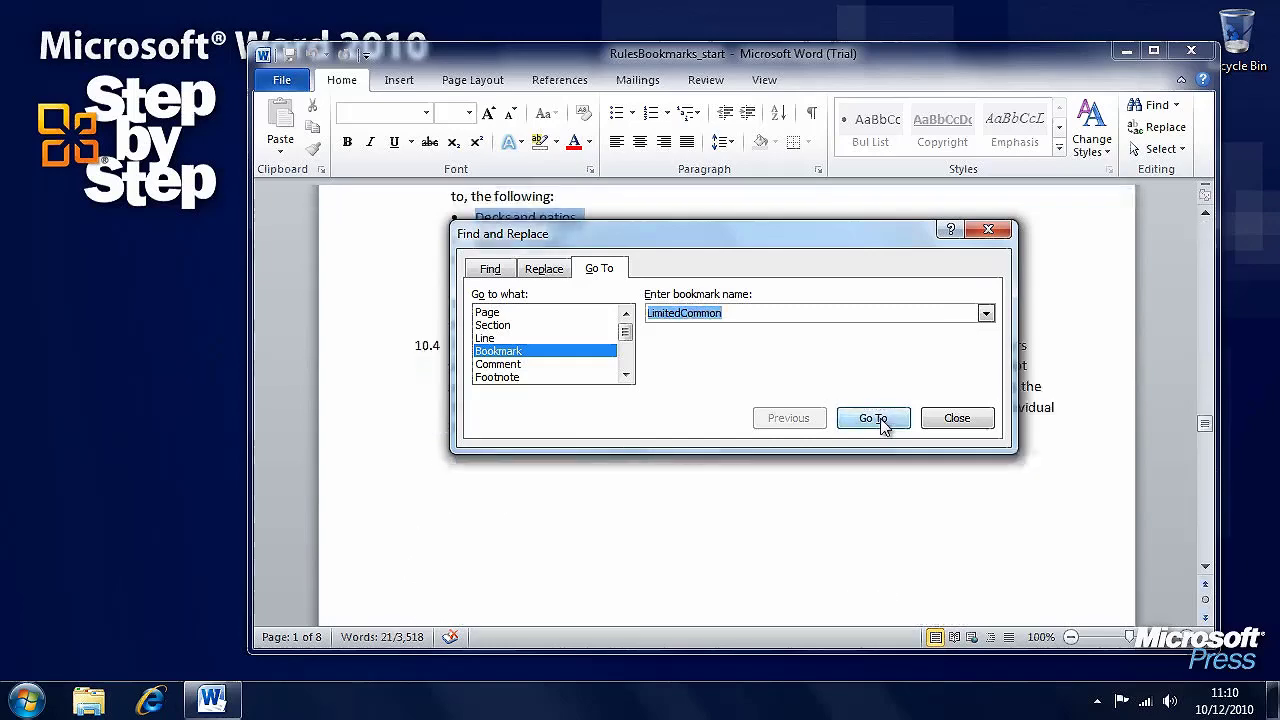
{"action": "left_click", "coordinate": [955, 419]}
{"action": "scroll", "coordinate": [780, 496], "scroll_direction": "up", "scroll_amount": 3}
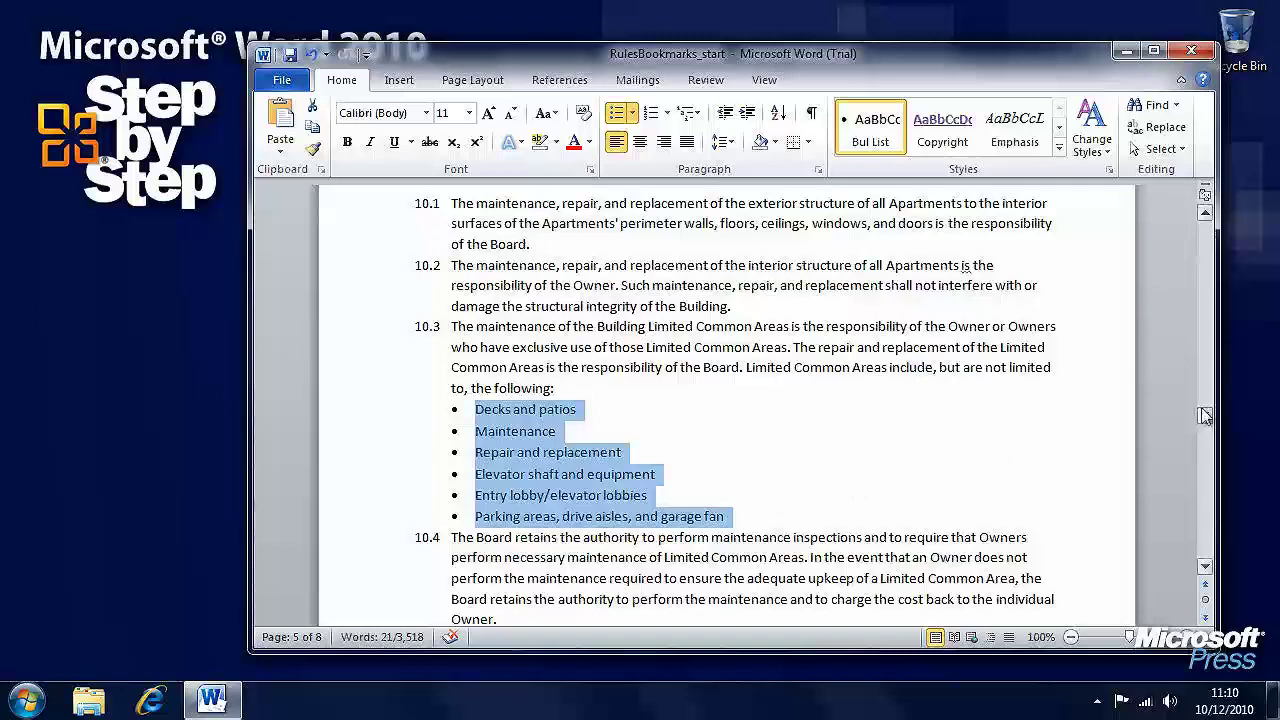
Use Go To to jump to page 2, showing pet rules 3.3–3.7
{"action": "left_click_drag", "start_coordinate": [1201, 416], "coordinate": [1205, 286]}
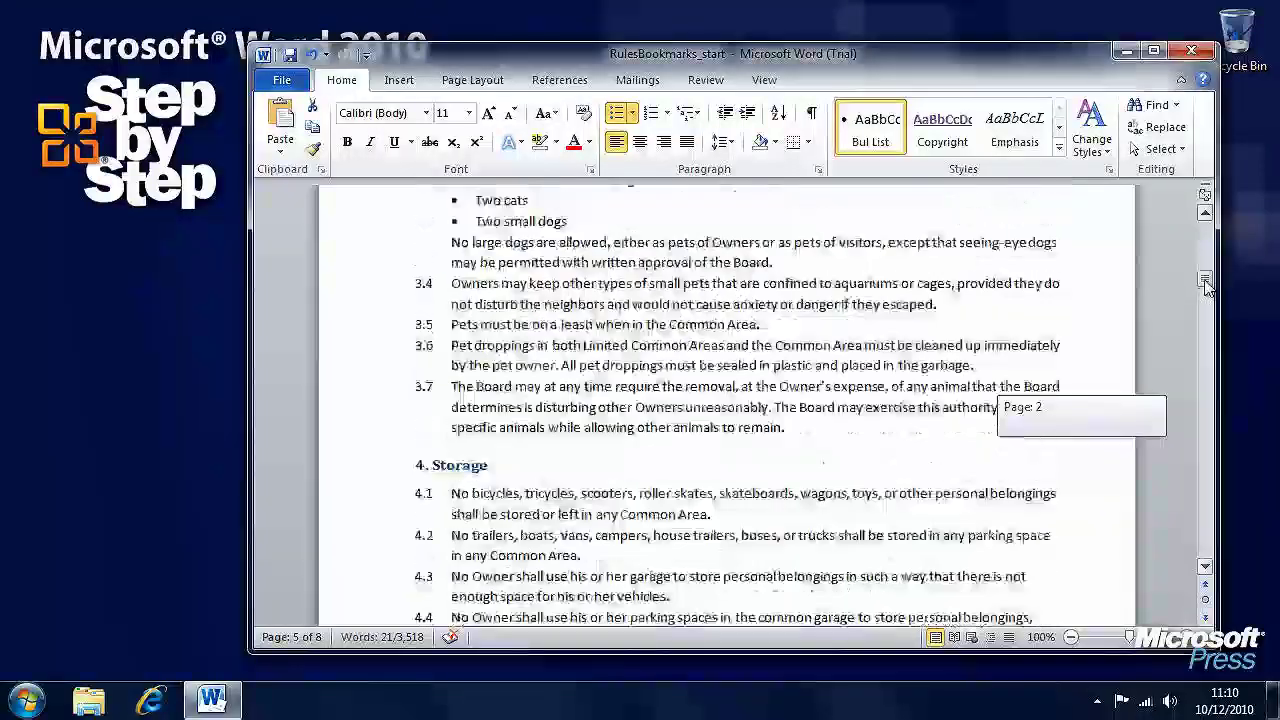
{"action": "left_click", "coordinate": [1176, 105]}
{"action": "left_click", "coordinate": [1178, 175]}
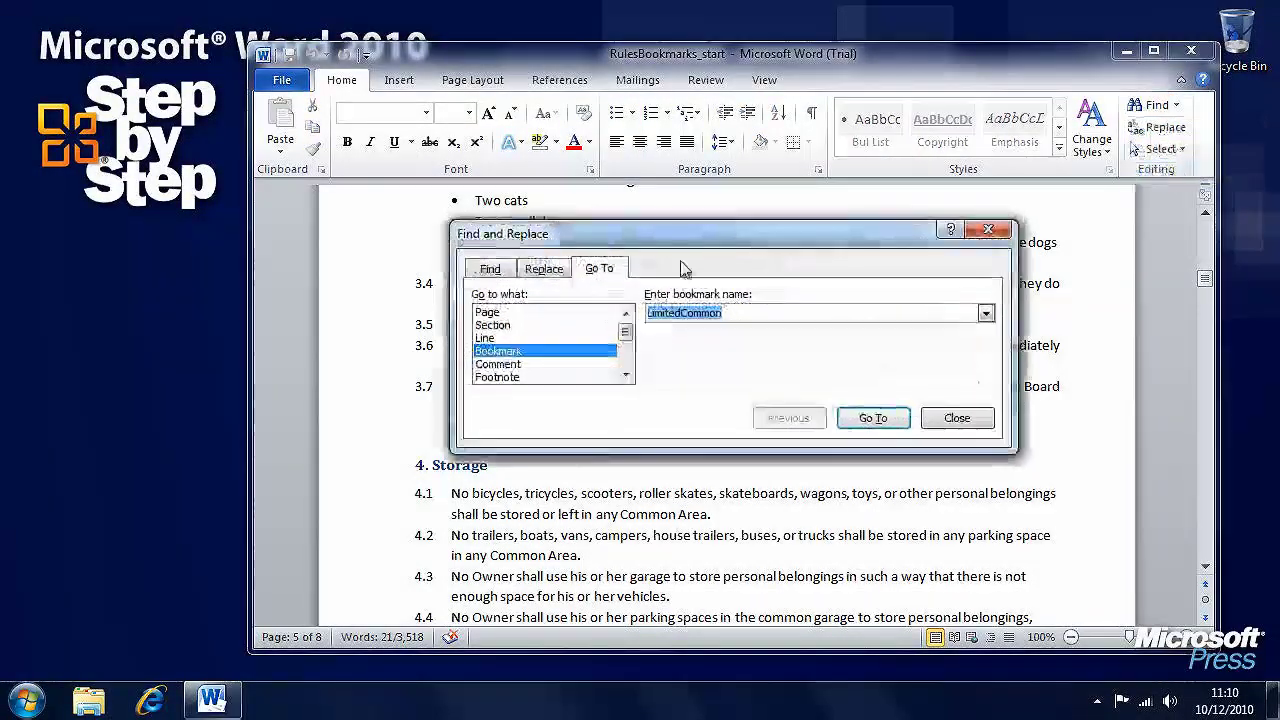
{"action": "left_click", "coordinate": [545, 312]}
{"action": "left_click", "coordinate": [697, 311]}
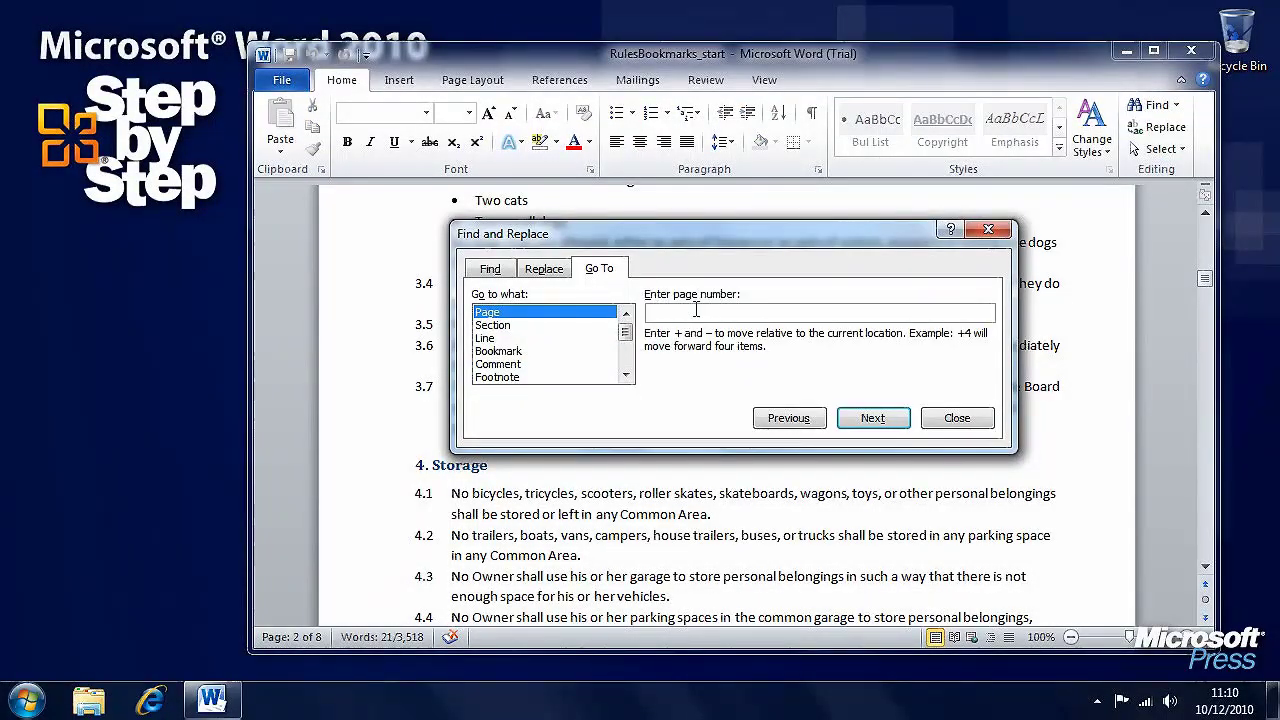
{"action": "type", "text": "2"}
{"action": "left_click", "coordinate": [873, 420]}
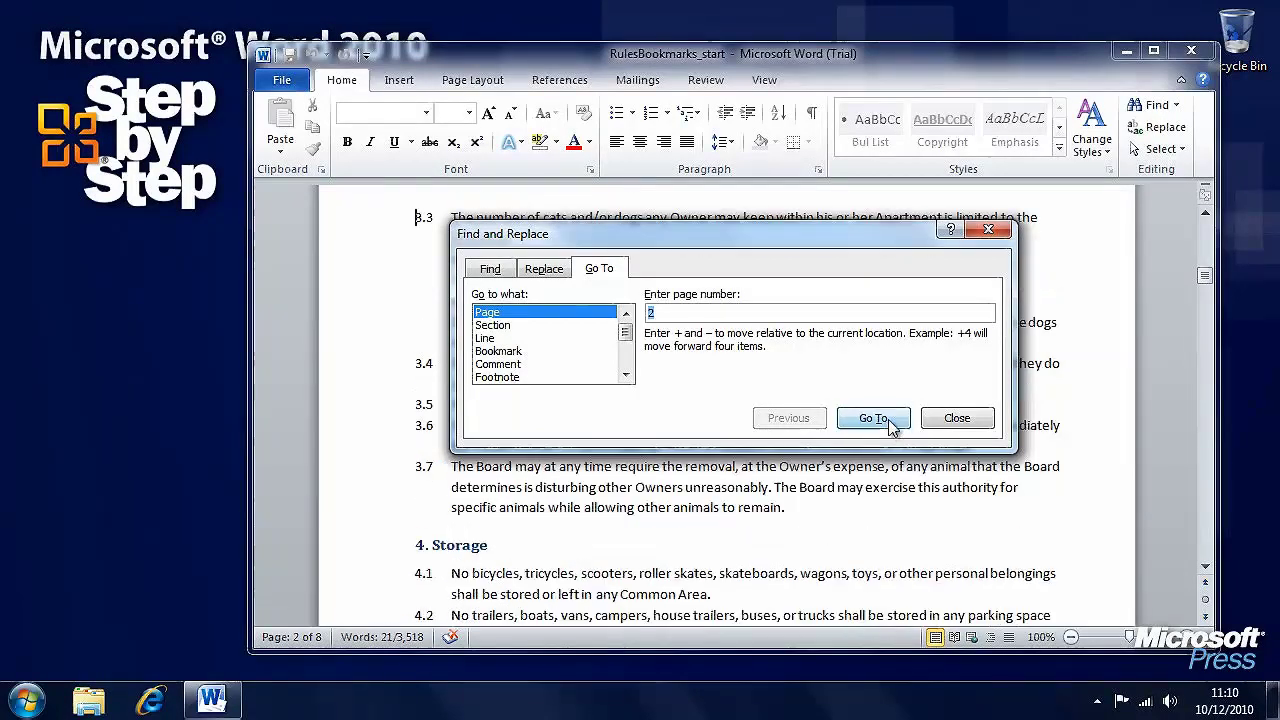
{"action": "left_click", "coordinate": [957, 419]}
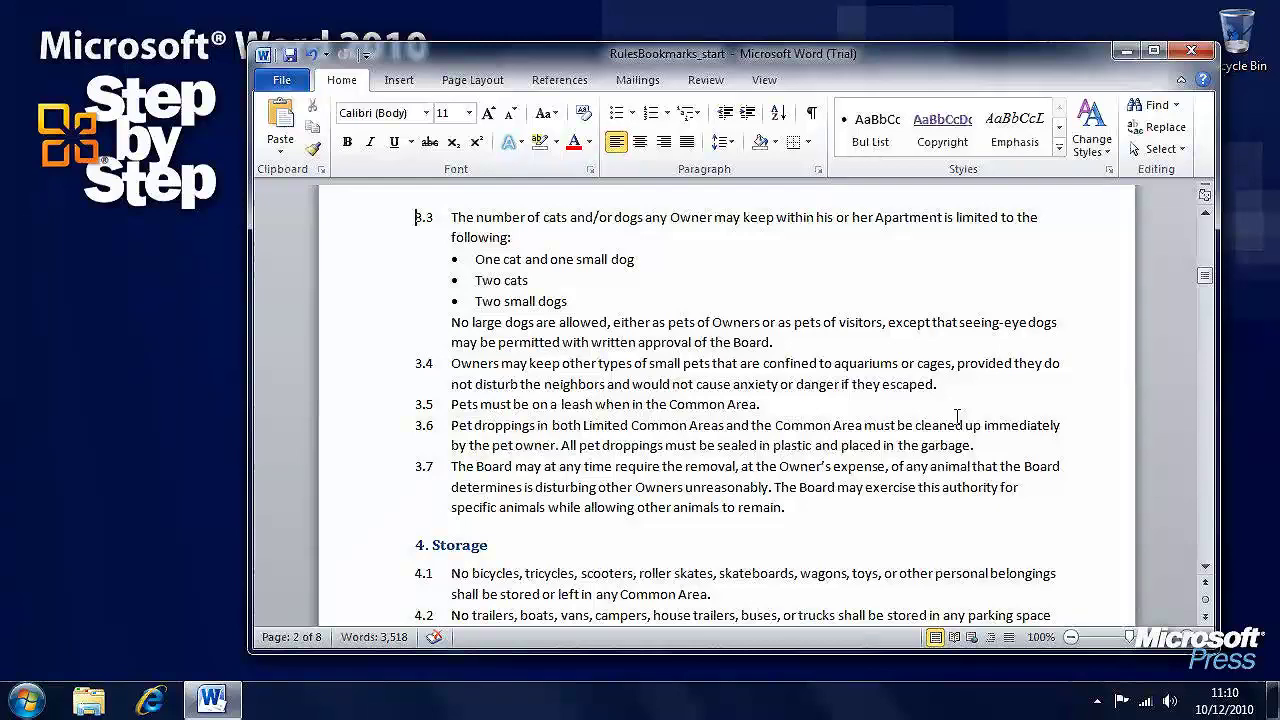
Type 'See also' after 'in any Common Area.' at the end of rule 4.2
{"action": "scroll", "coordinate": [957, 416], "scroll_direction": "down", "scroll_amount": 5}
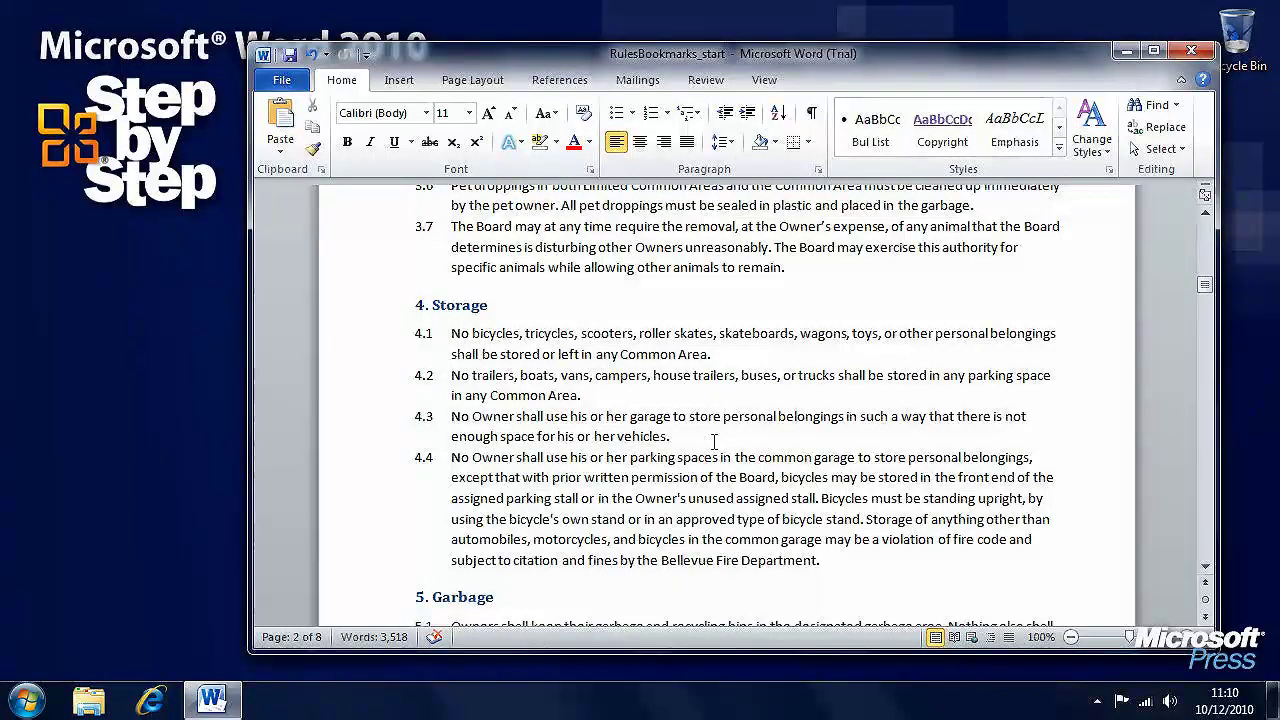
{"action": "left_click", "coordinate": [704, 397]}
{"action": "type", "text": "See also"}
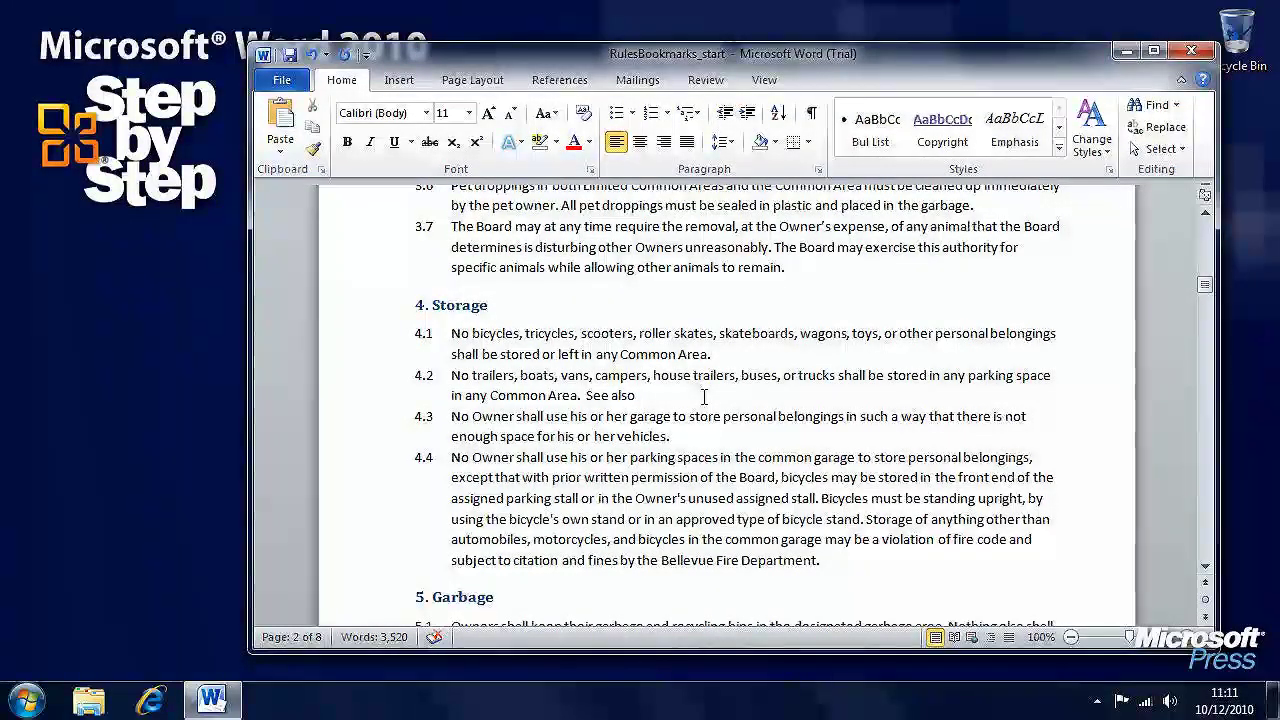
{"action": "left_click", "coordinate": [402, 82]}
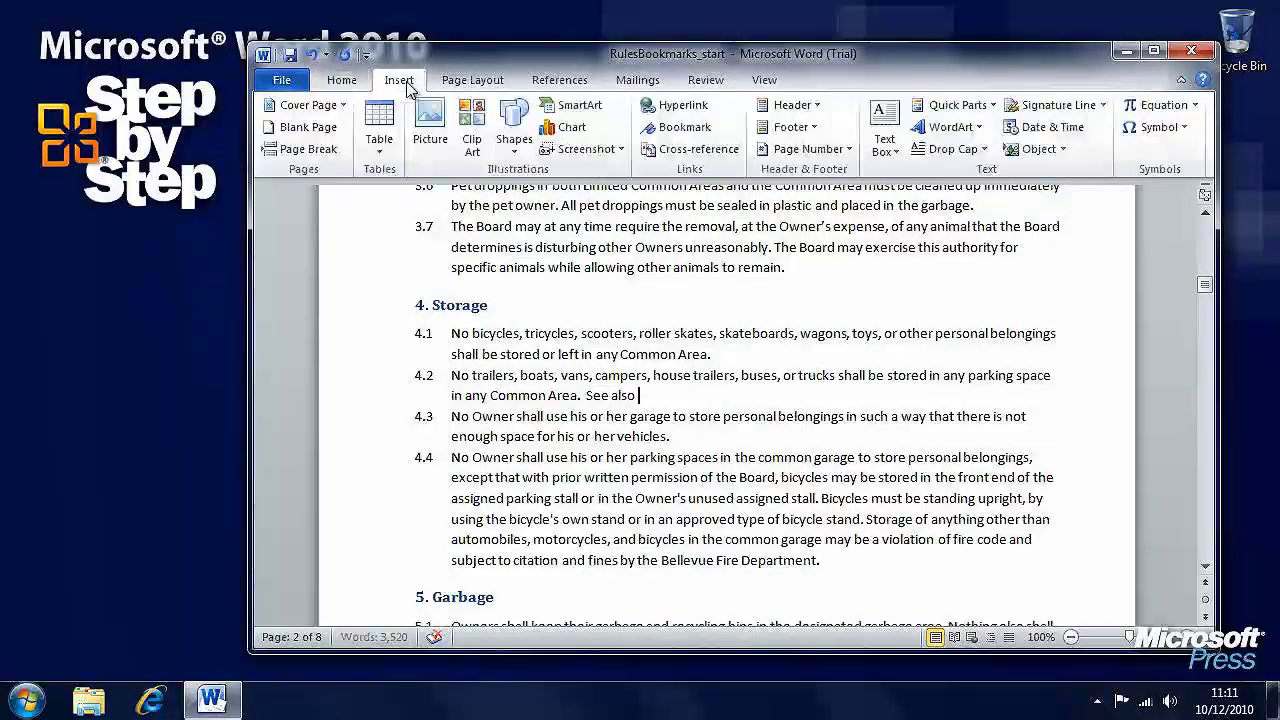
Insert a heading cross-reference to '6. Parking and Vehicles' after the words See also
{"action": "left_click", "coordinate": [731, 150]}
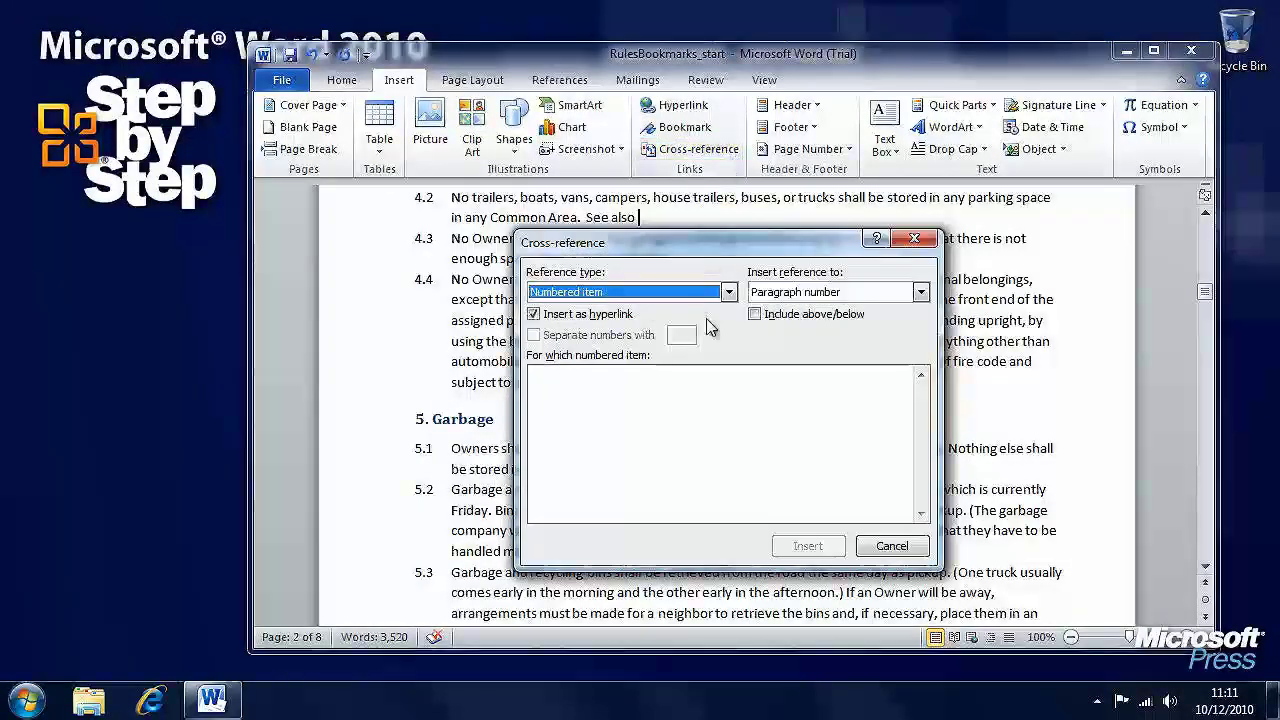
{"action": "left_click", "coordinate": [729, 292]}
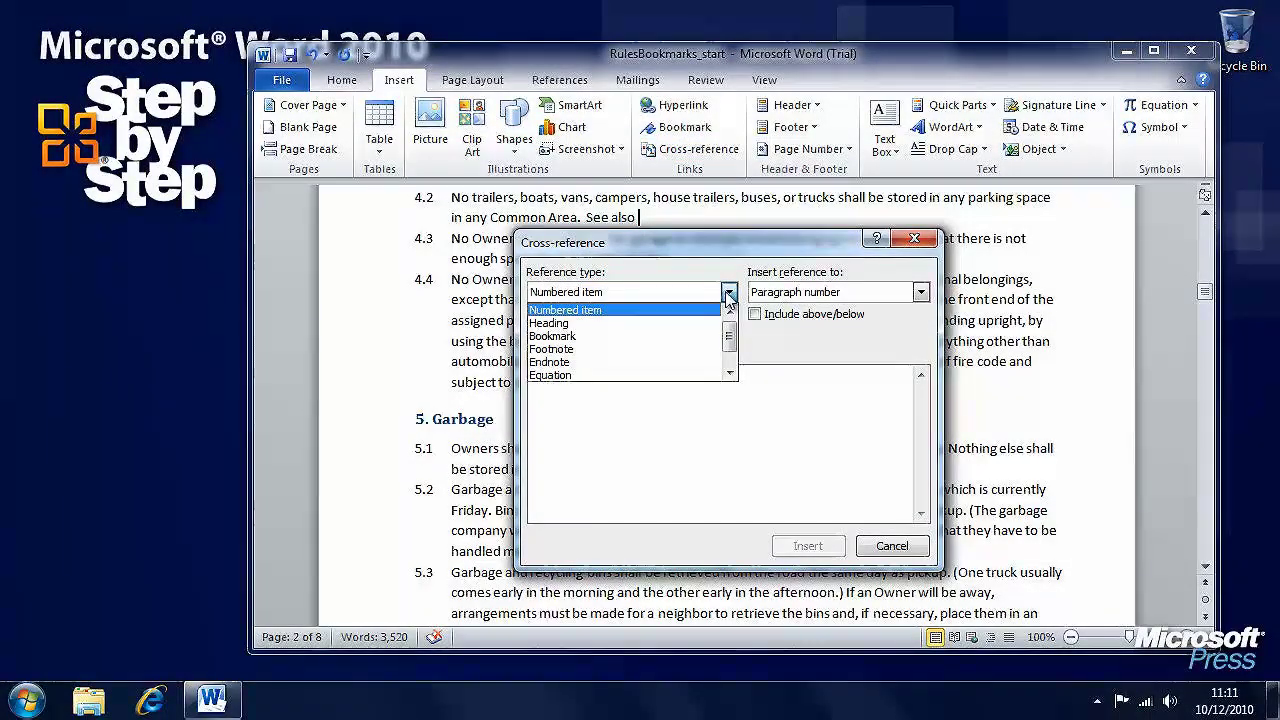
{"action": "left_click", "coordinate": [623, 323]}
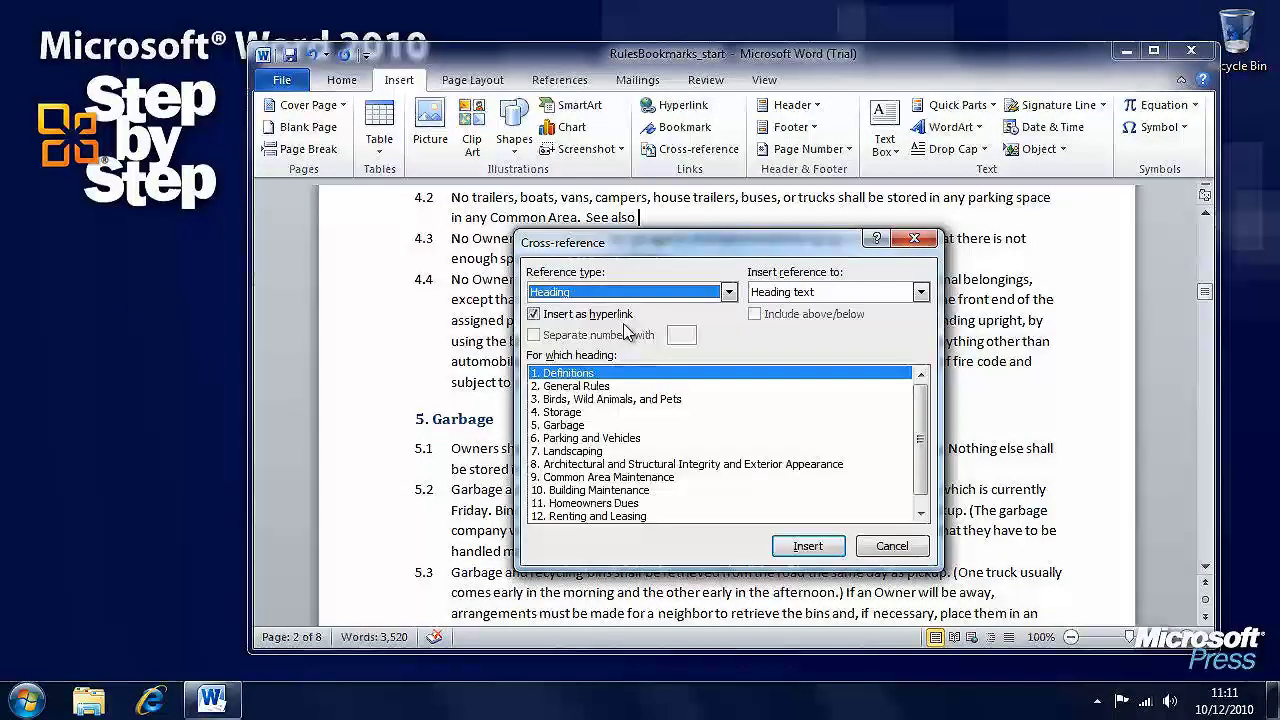
{"action": "left_click", "coordinate": [729, 293]}
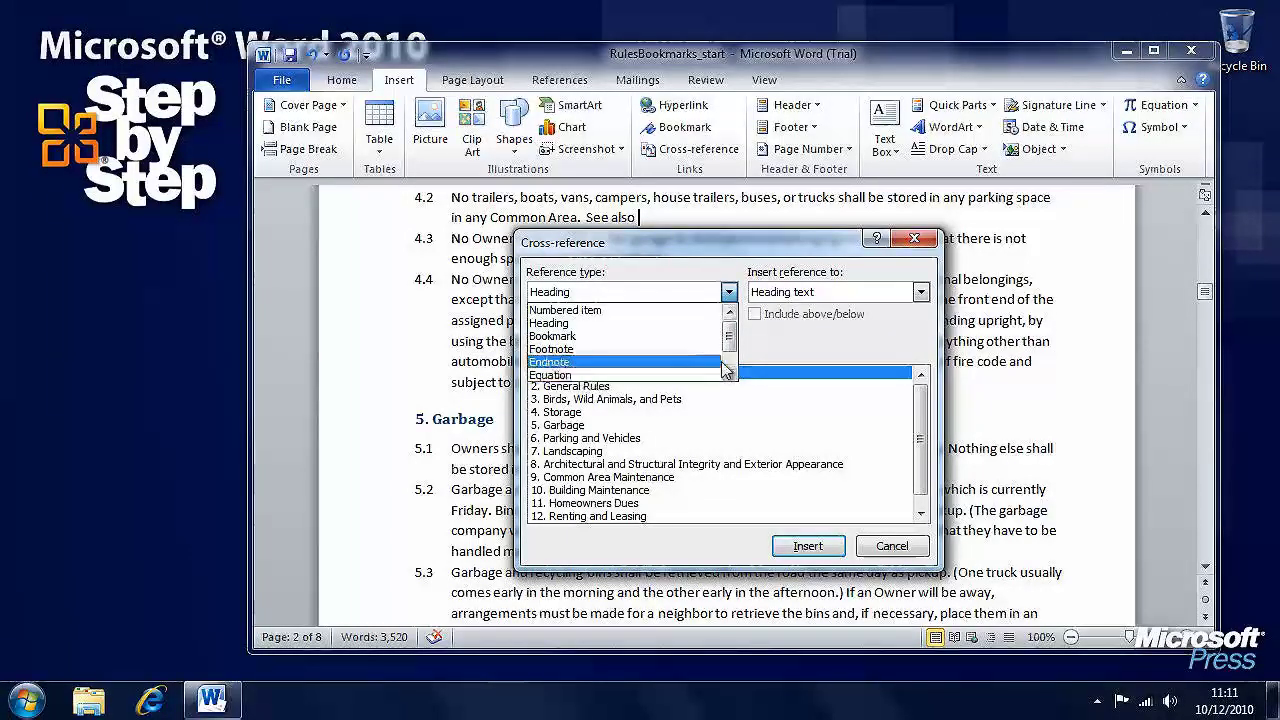
{"action": "scroll", "coordinate": [729, 364], "scroll_direction": "down", "scroll_amount": 1}
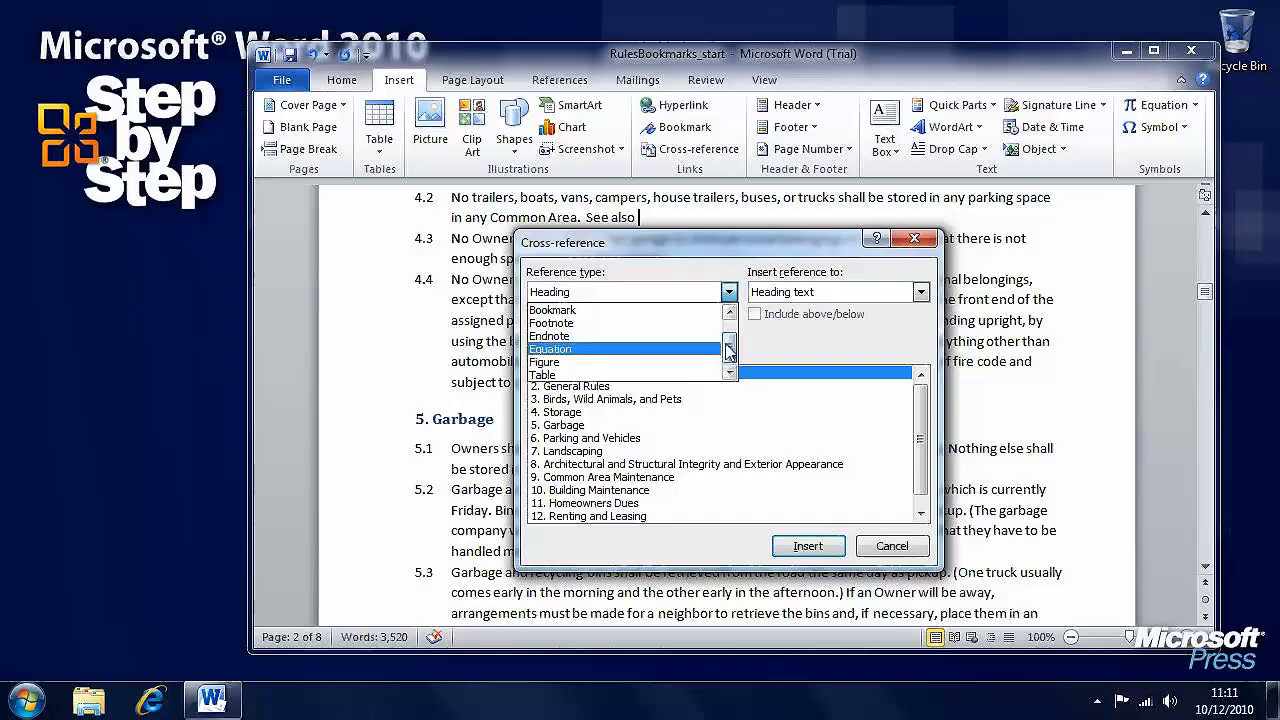
{"action": "scroll", "coordinate": [700, 340], "scroll_direction": "up", "scroll_amount": 1}
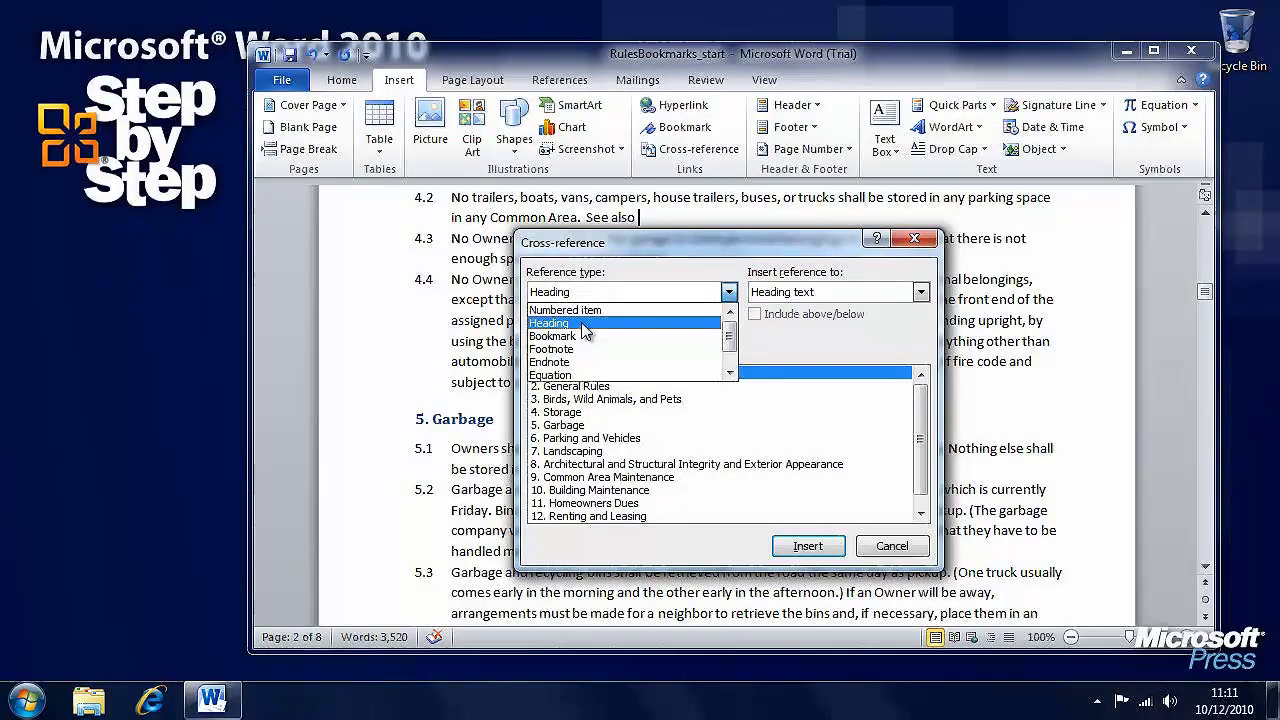
{"action": "left_click", "coordinate": [675, 323]}
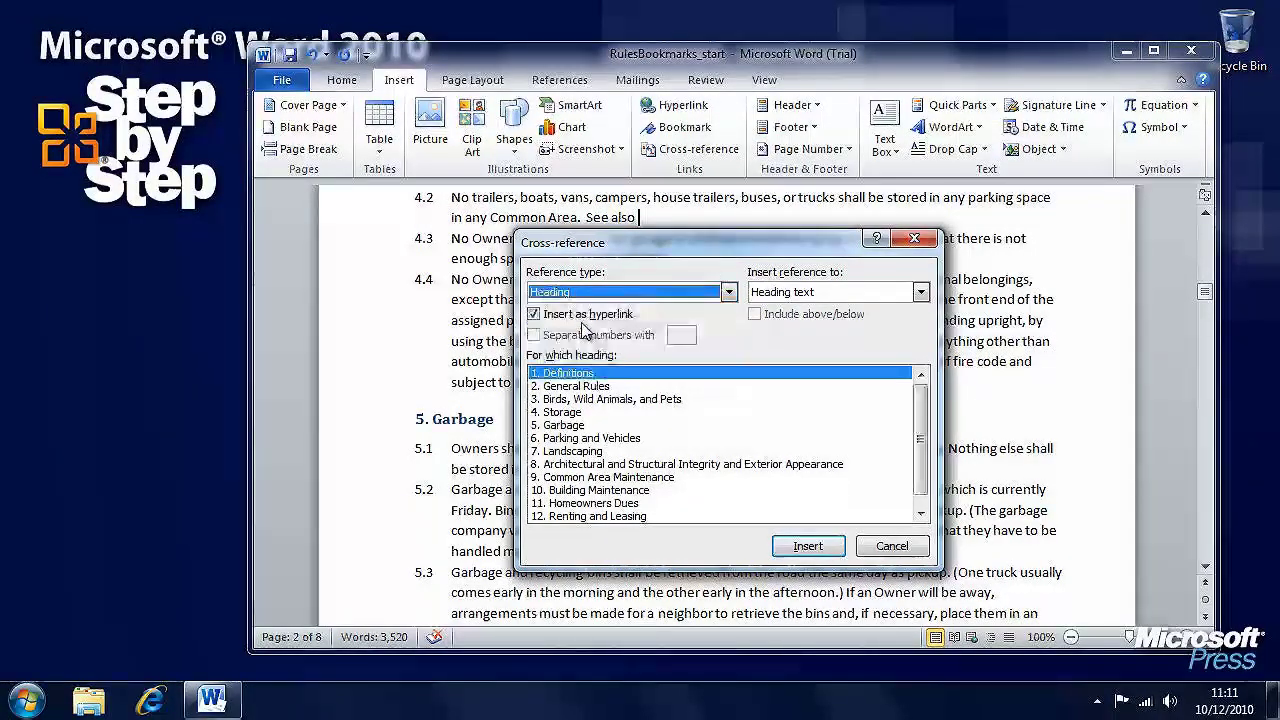
{"action": "left_click", "coordinate": [614, 441]}
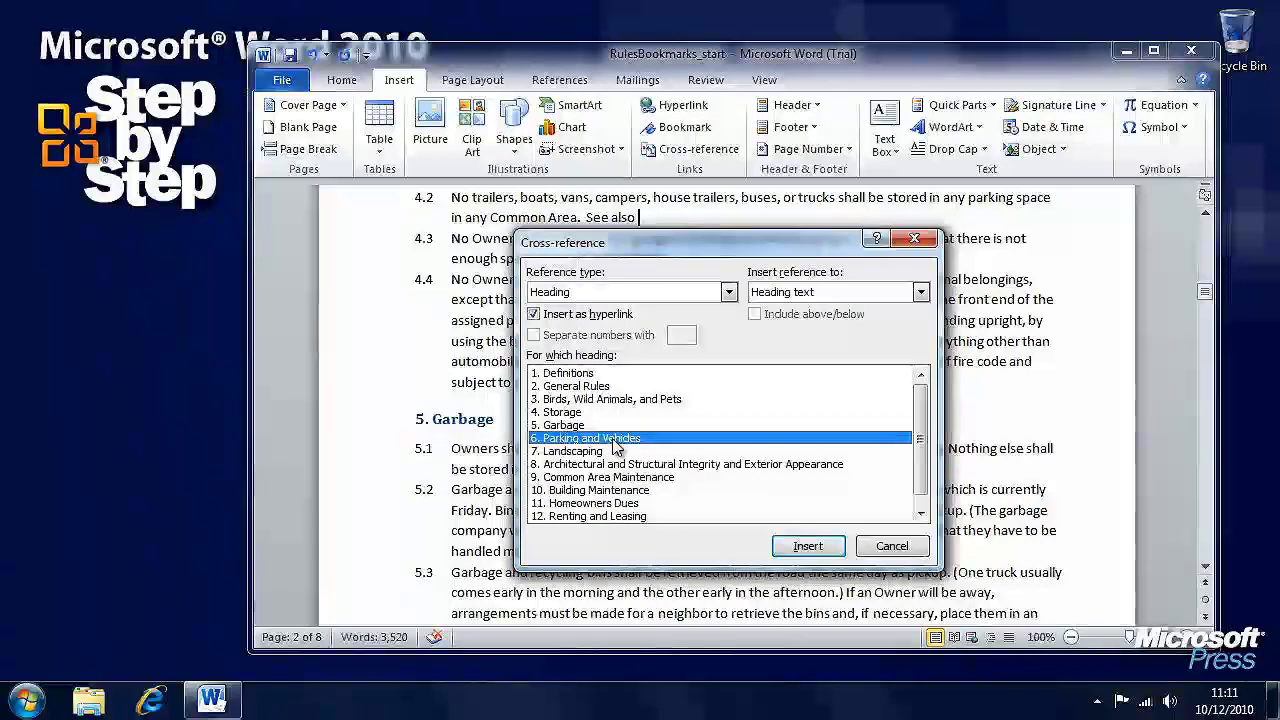
{"action": "left_click", "coordinate": [810, 548]}
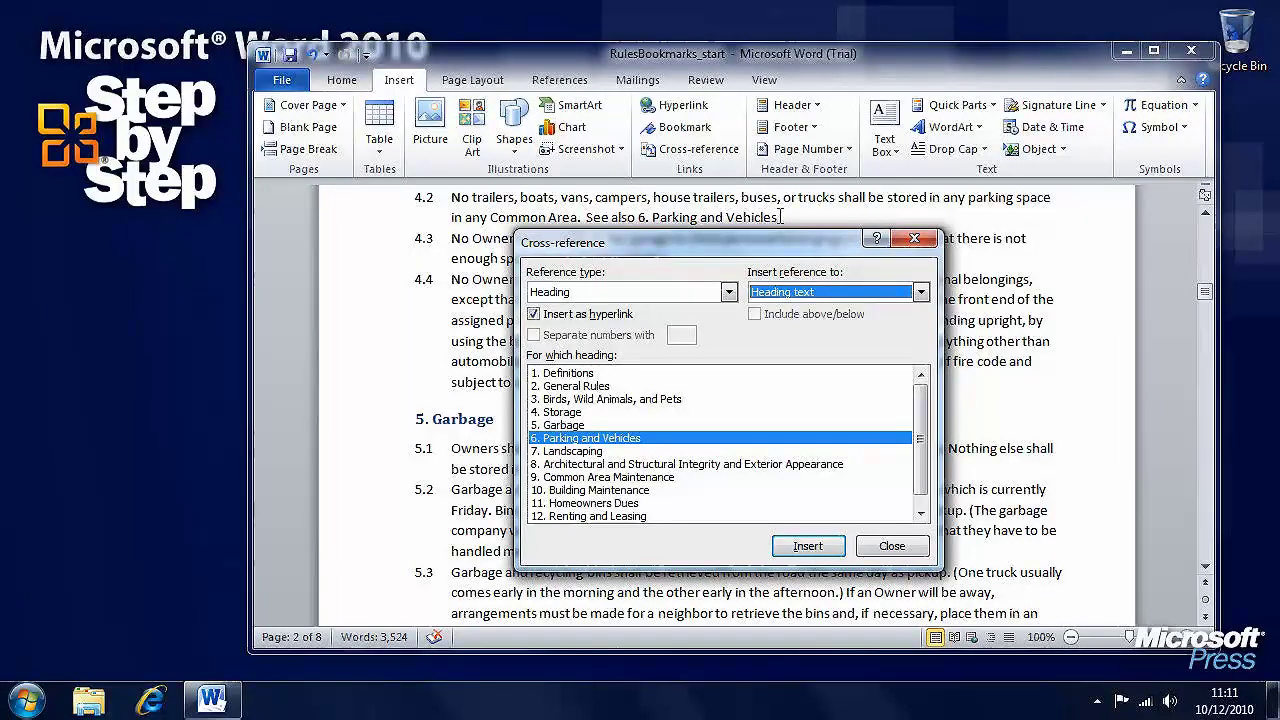
{"action": "left_click", "coordinate": [892, 547]}
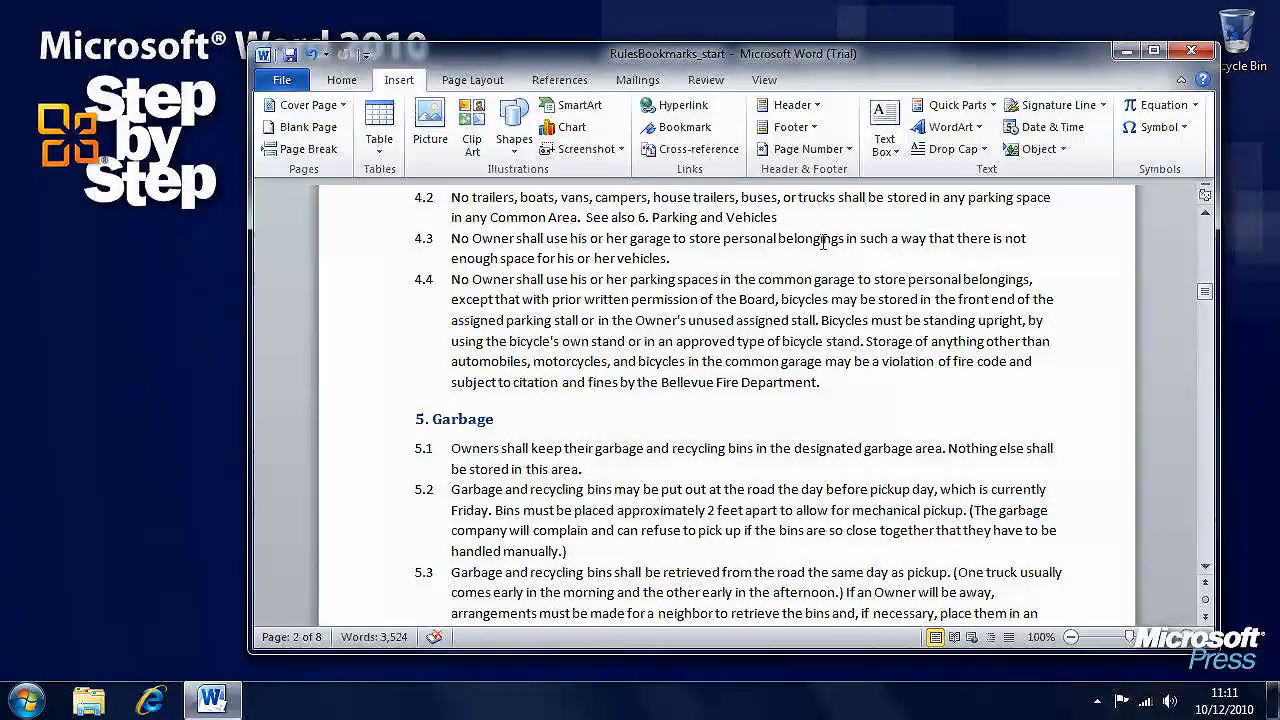
Select the '6. Parking and Vehicles' cross-reference, then Ctrl+click it to jump to that heading on page 3
{"action": "left_click", "coordinate": [779, 217]}
{"action": "left_click_drag", "start_coordinate": [779, 217], "coordinate": [638, 217]}
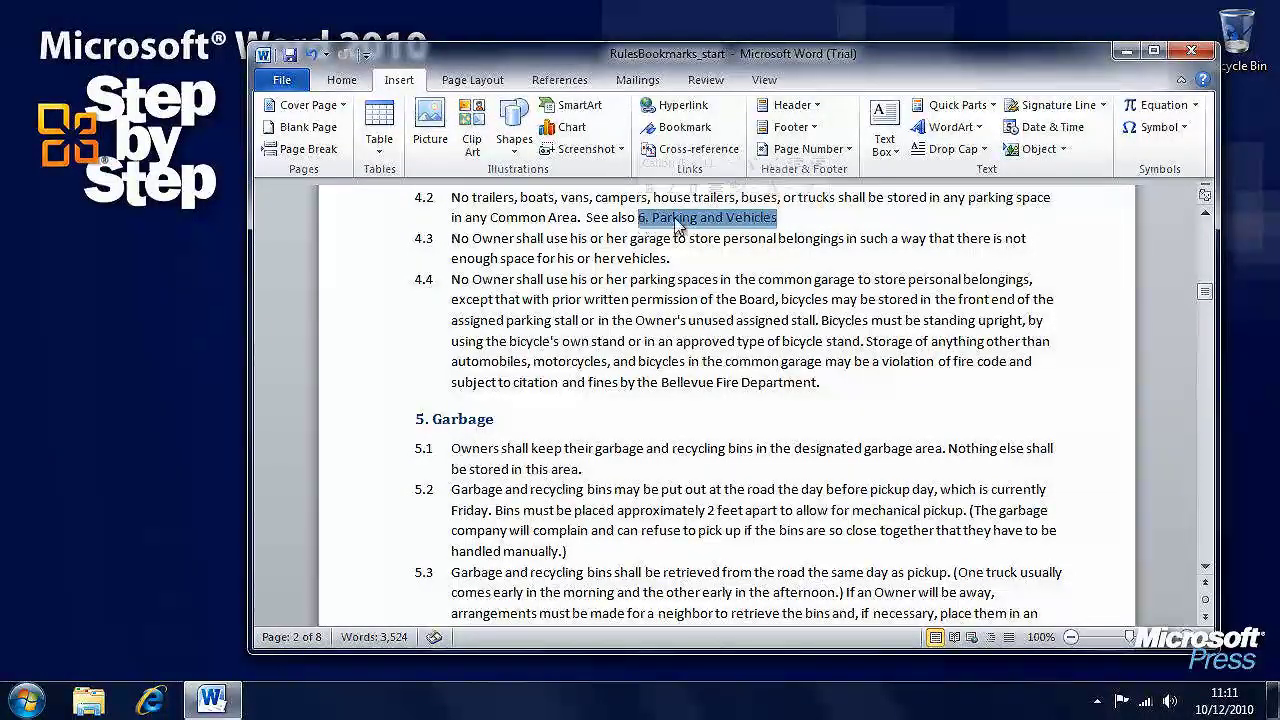
{"action": "left_click", "coordinate": [676, 220]}
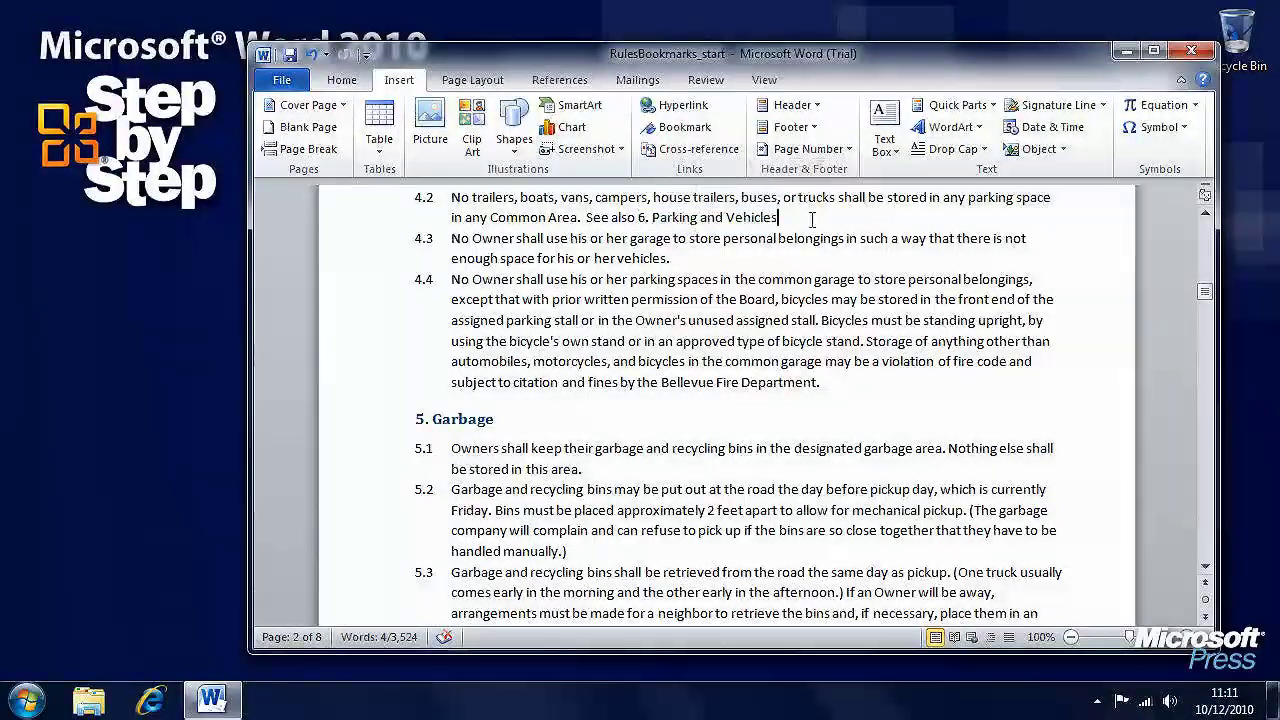
{"action": "left_click", "coordinate": [716, 216], "text": "ctrl"}
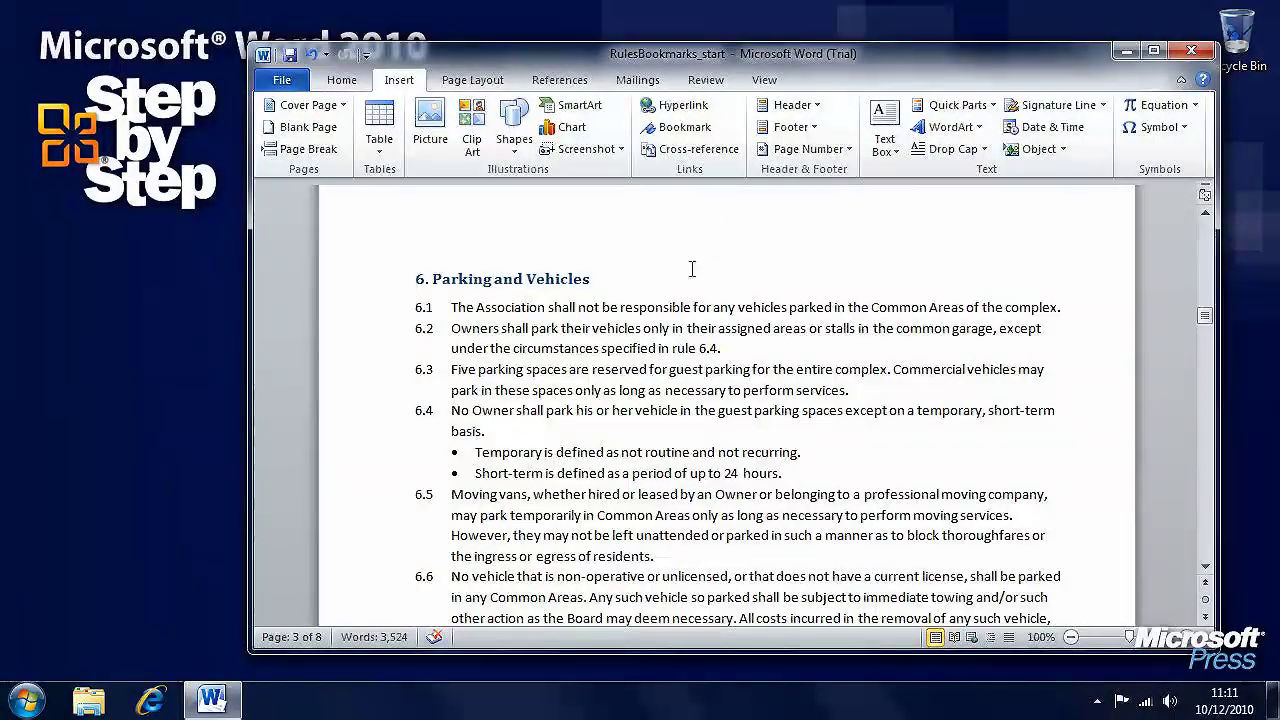